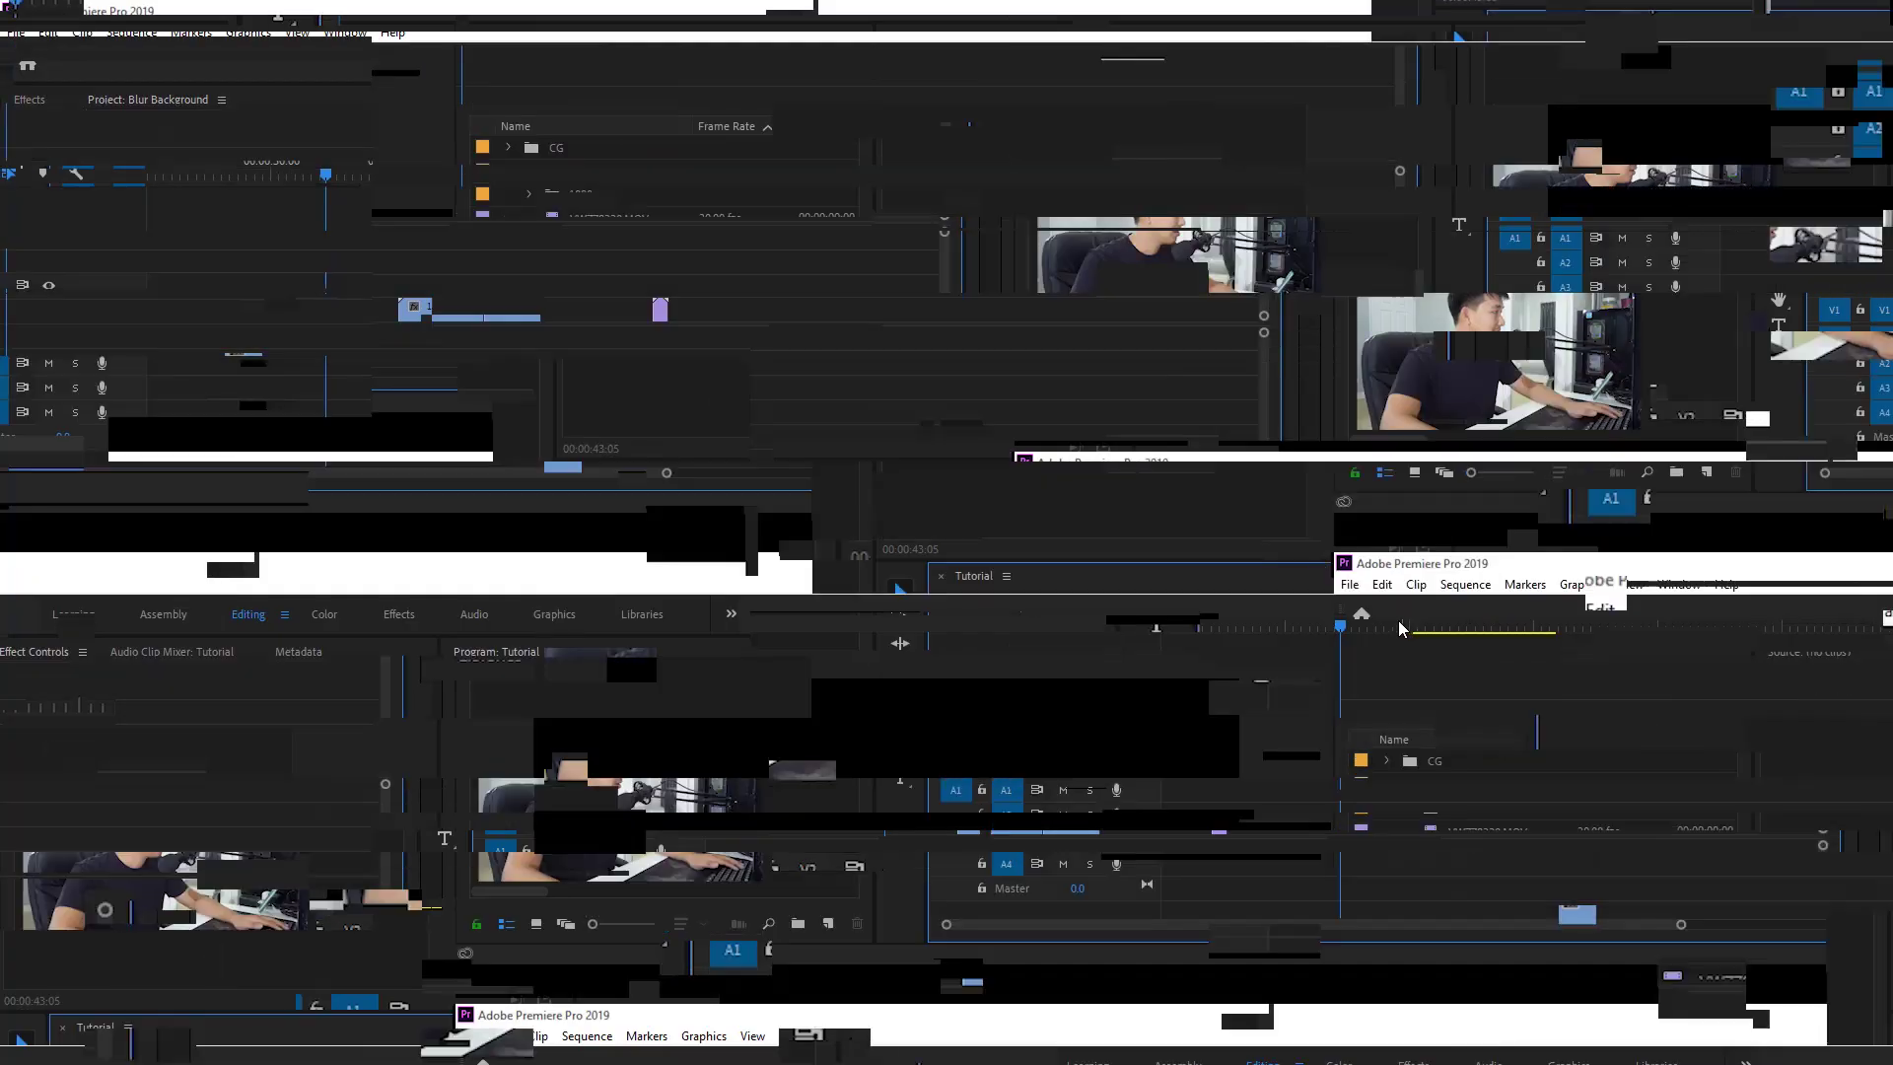
- Scroll the Timeline to show the Tutorial sequence's two clips on V1
scroll(1056, 671, up, 3)
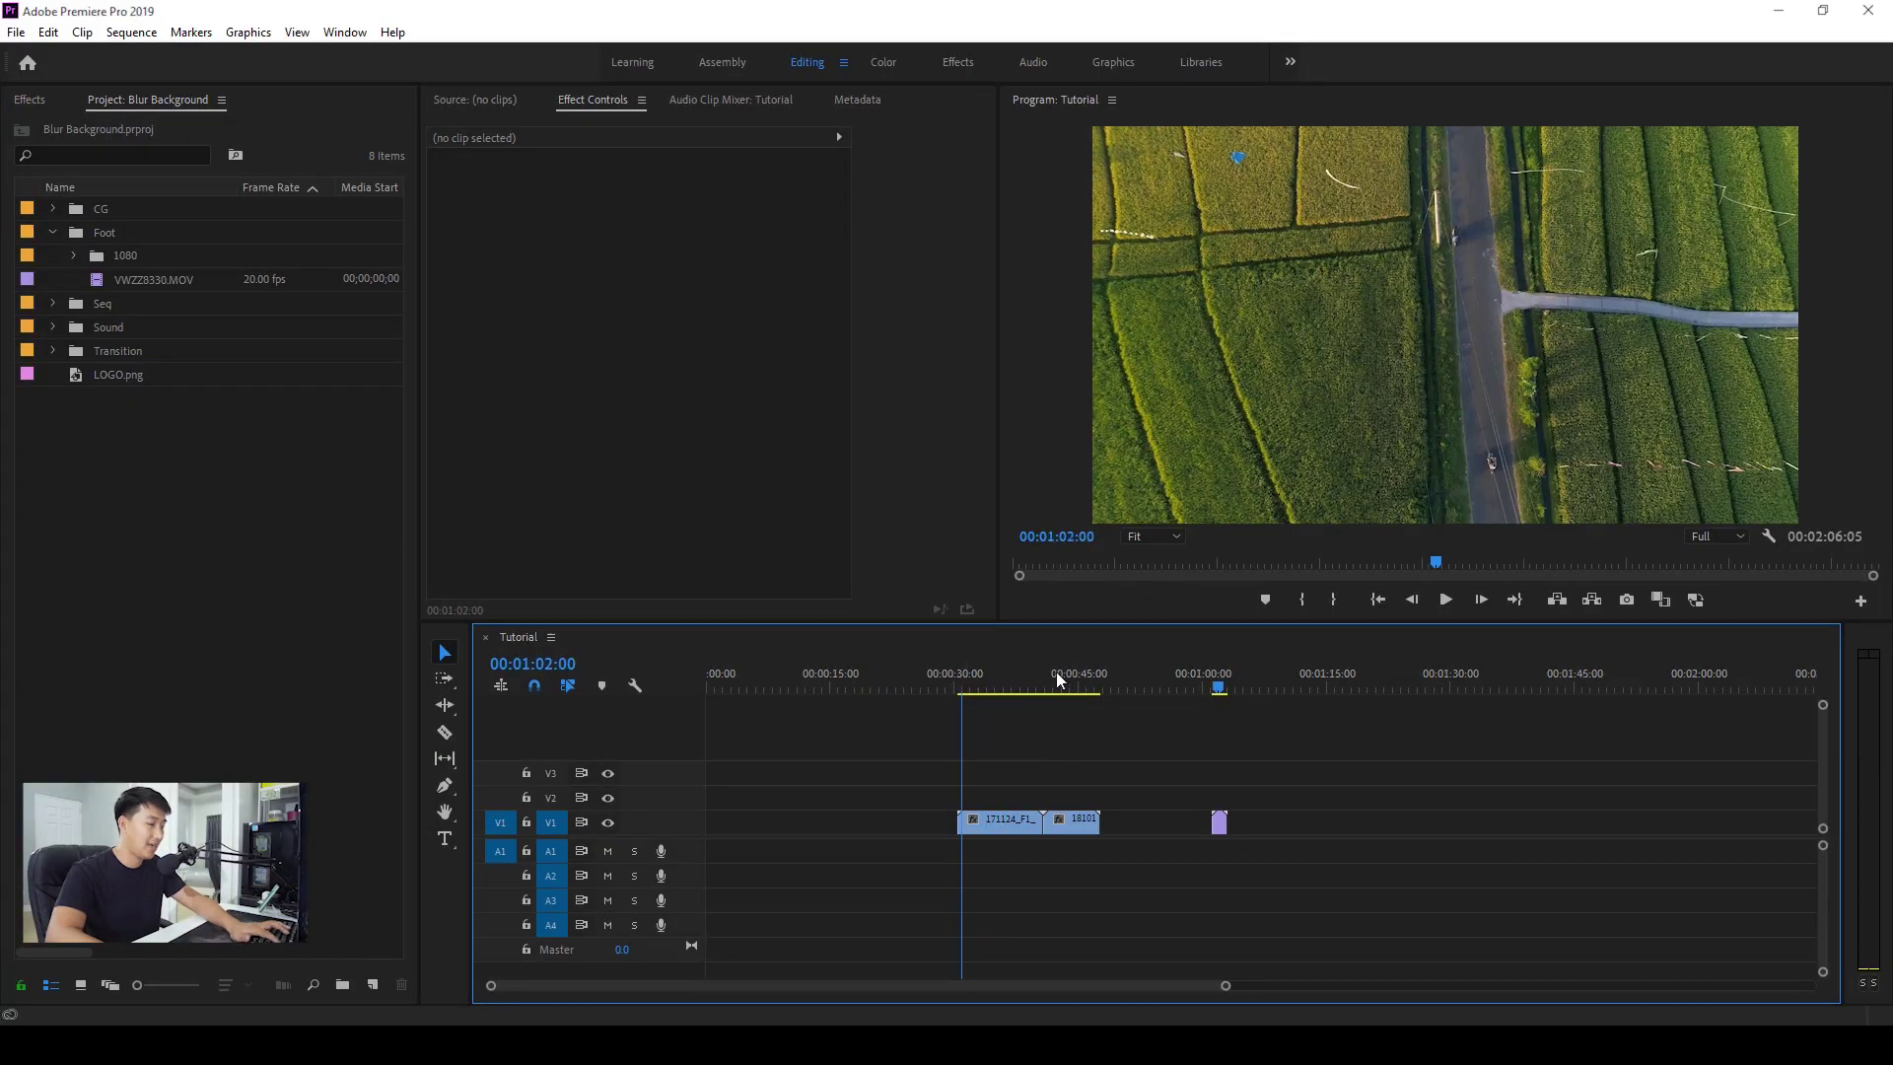
- Scrub the playhead to preview the rice-field footage from around 01:03 onward
click(1321, 670)
scroll(1313, 661, up, 2)
scroll(1215, 666, up, 1)
click(1132, 672)
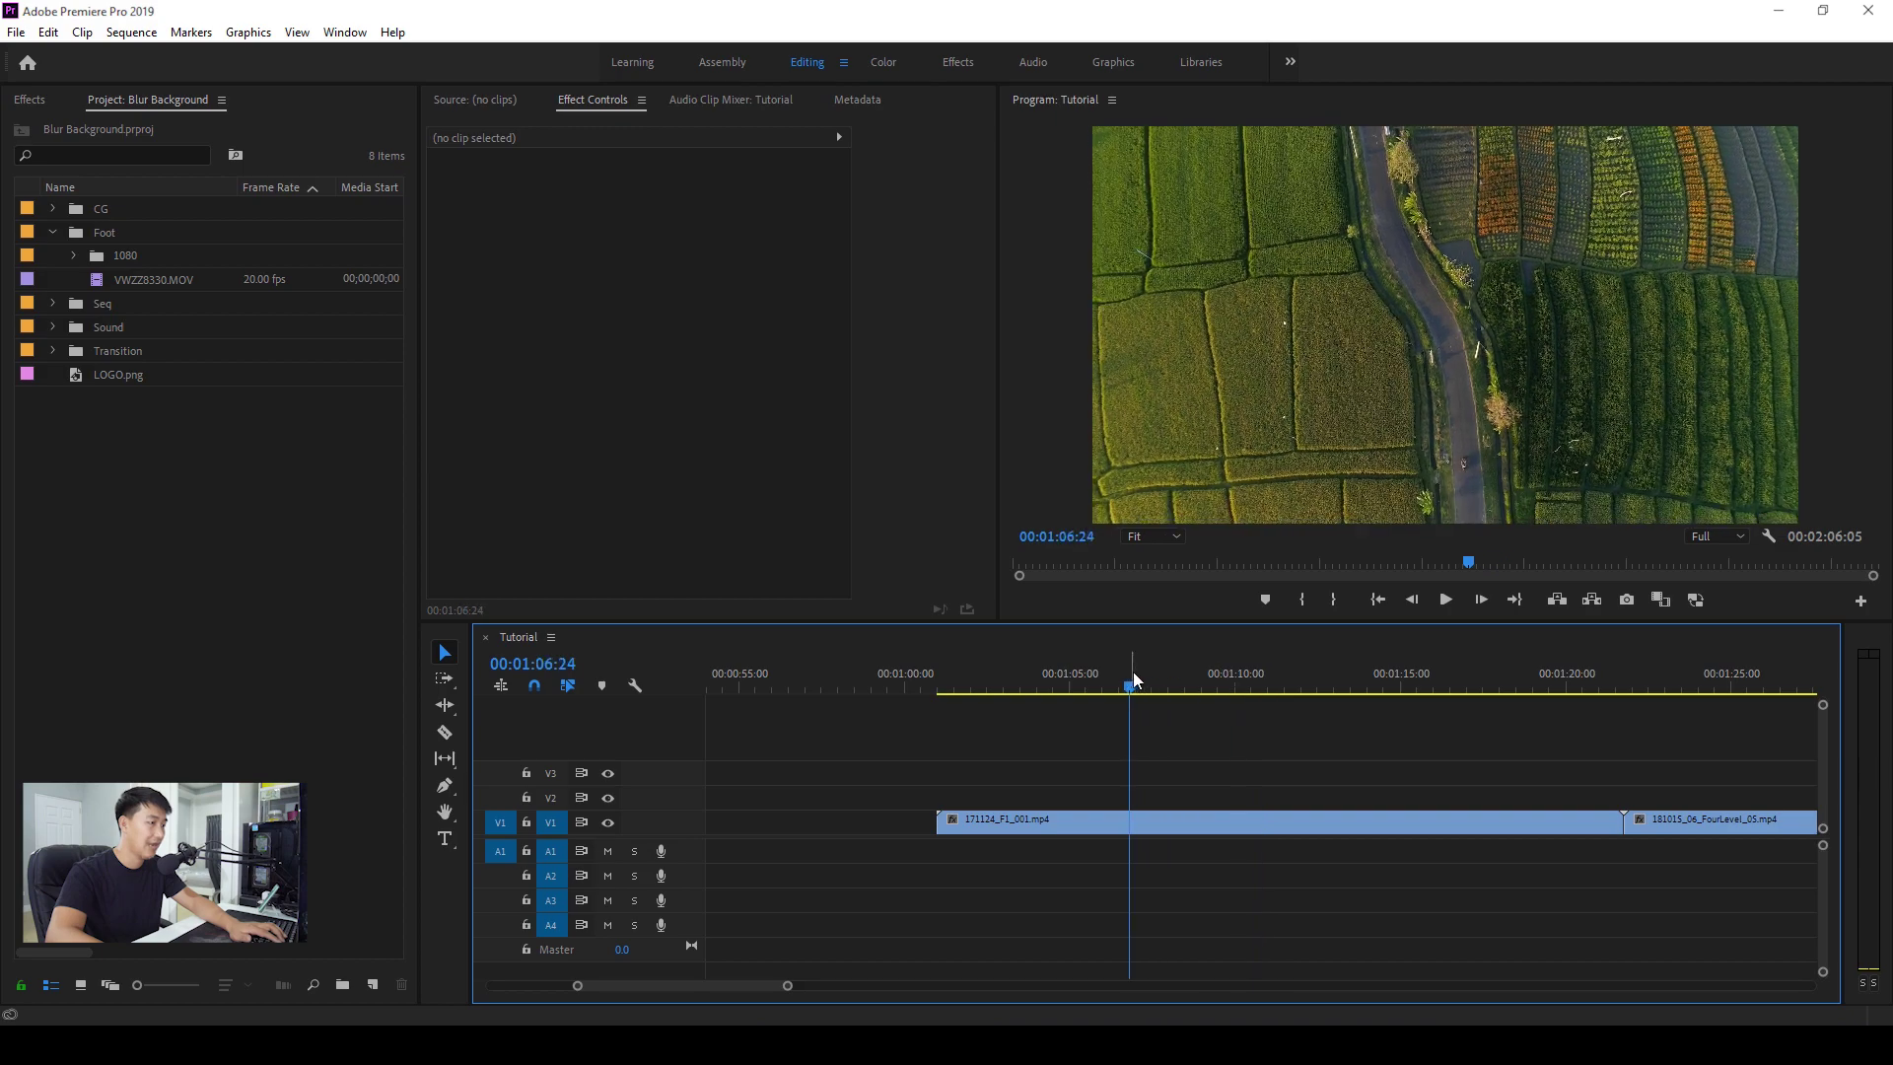
scroll(1245, 683, down, 1)
click(1346, 683)
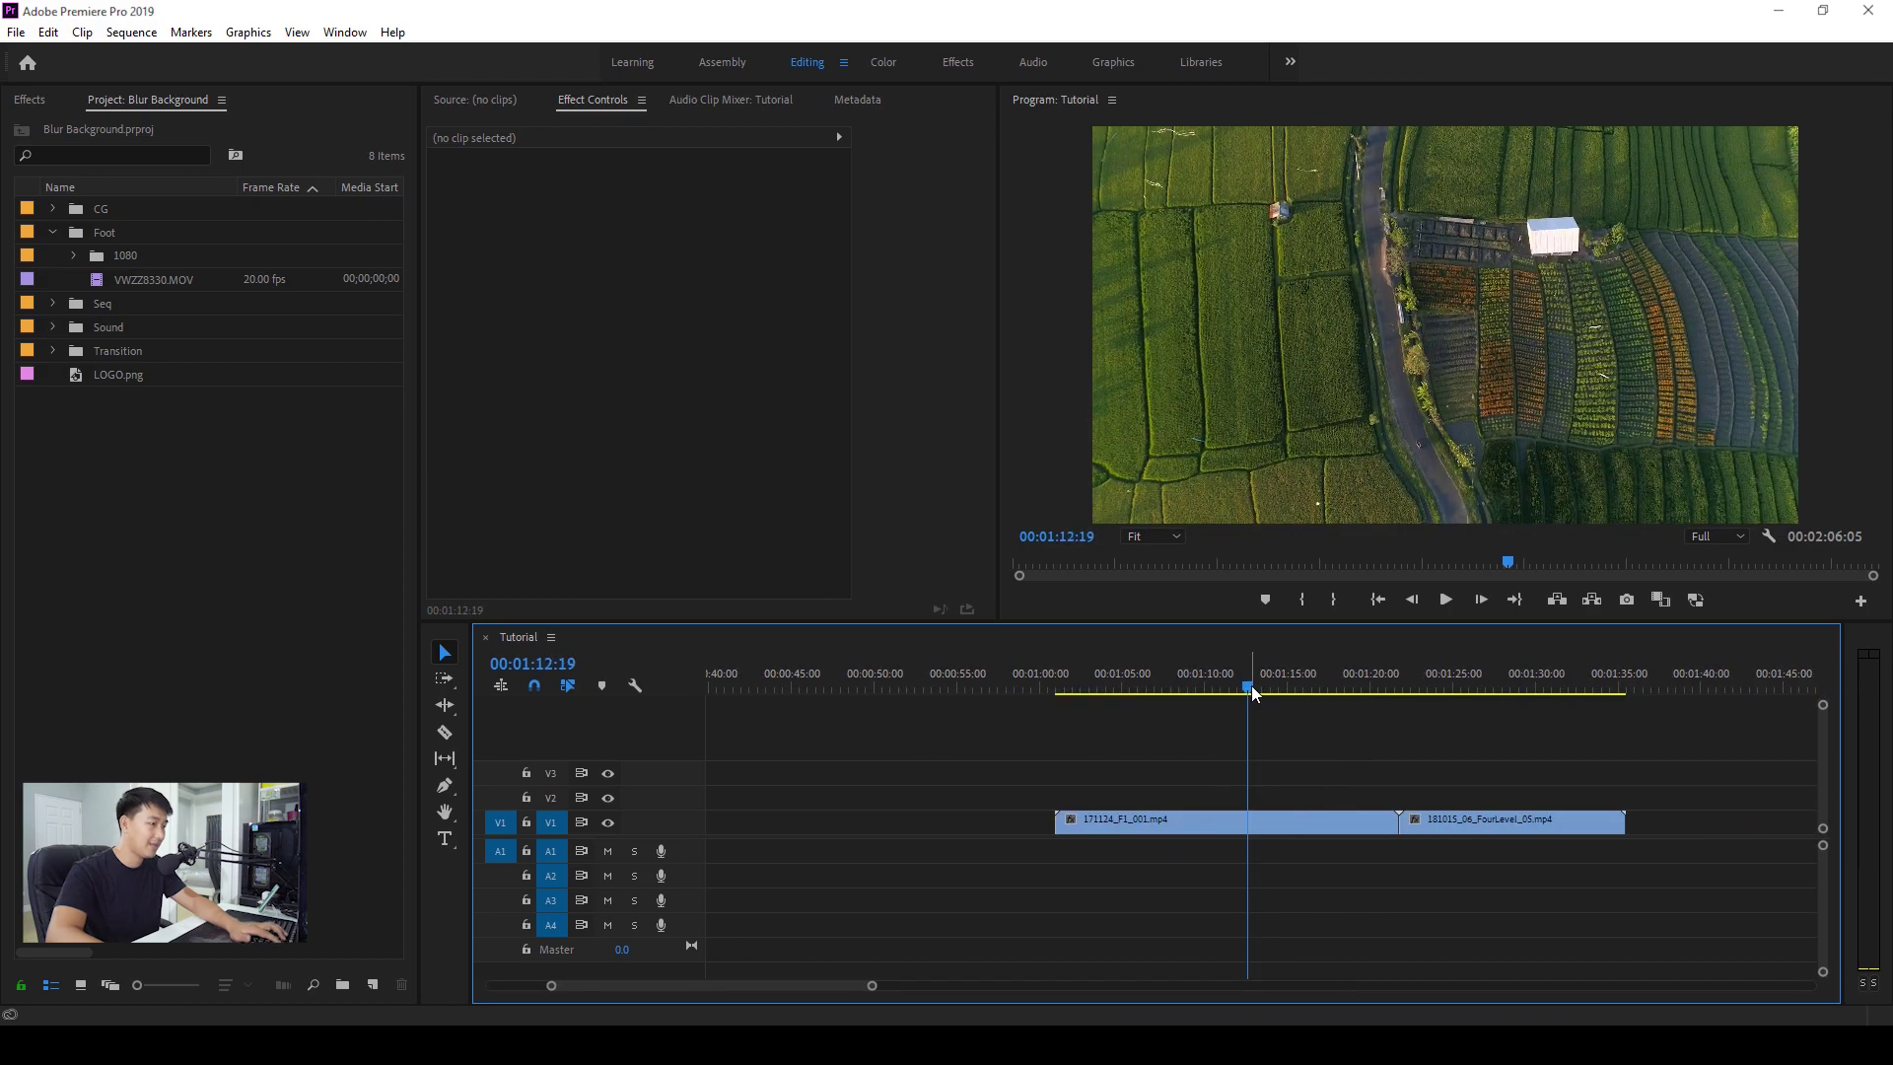
scroll(1251, 684, up, 2)
click(946, 688)
mouse_move(946, 688)
mouse_down()
mouse_move(1270, 727)
mouse_move(1225, 743)
mouse_up()
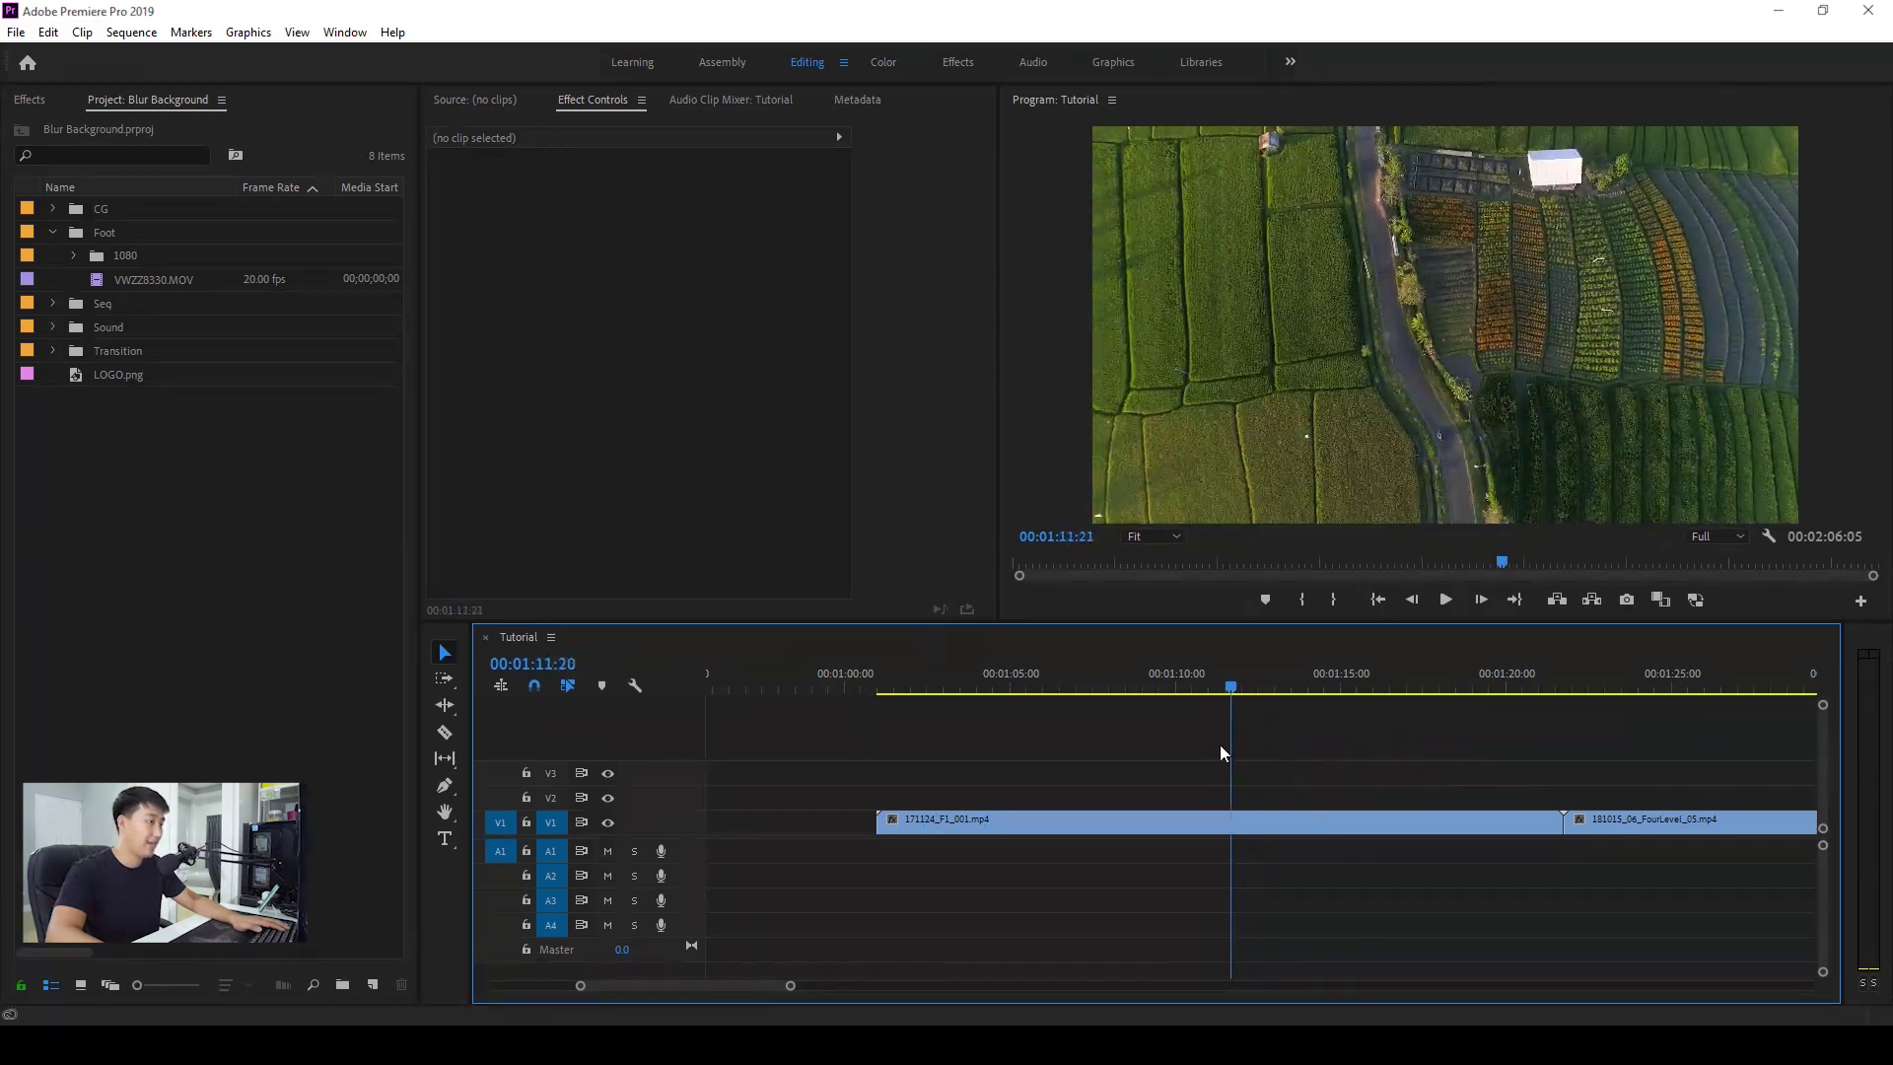
- Place LOGO.png on V2 above the rice-field clip, scale it to 16.5, and shift it earlier
drag(108, 375, 1115, 796)
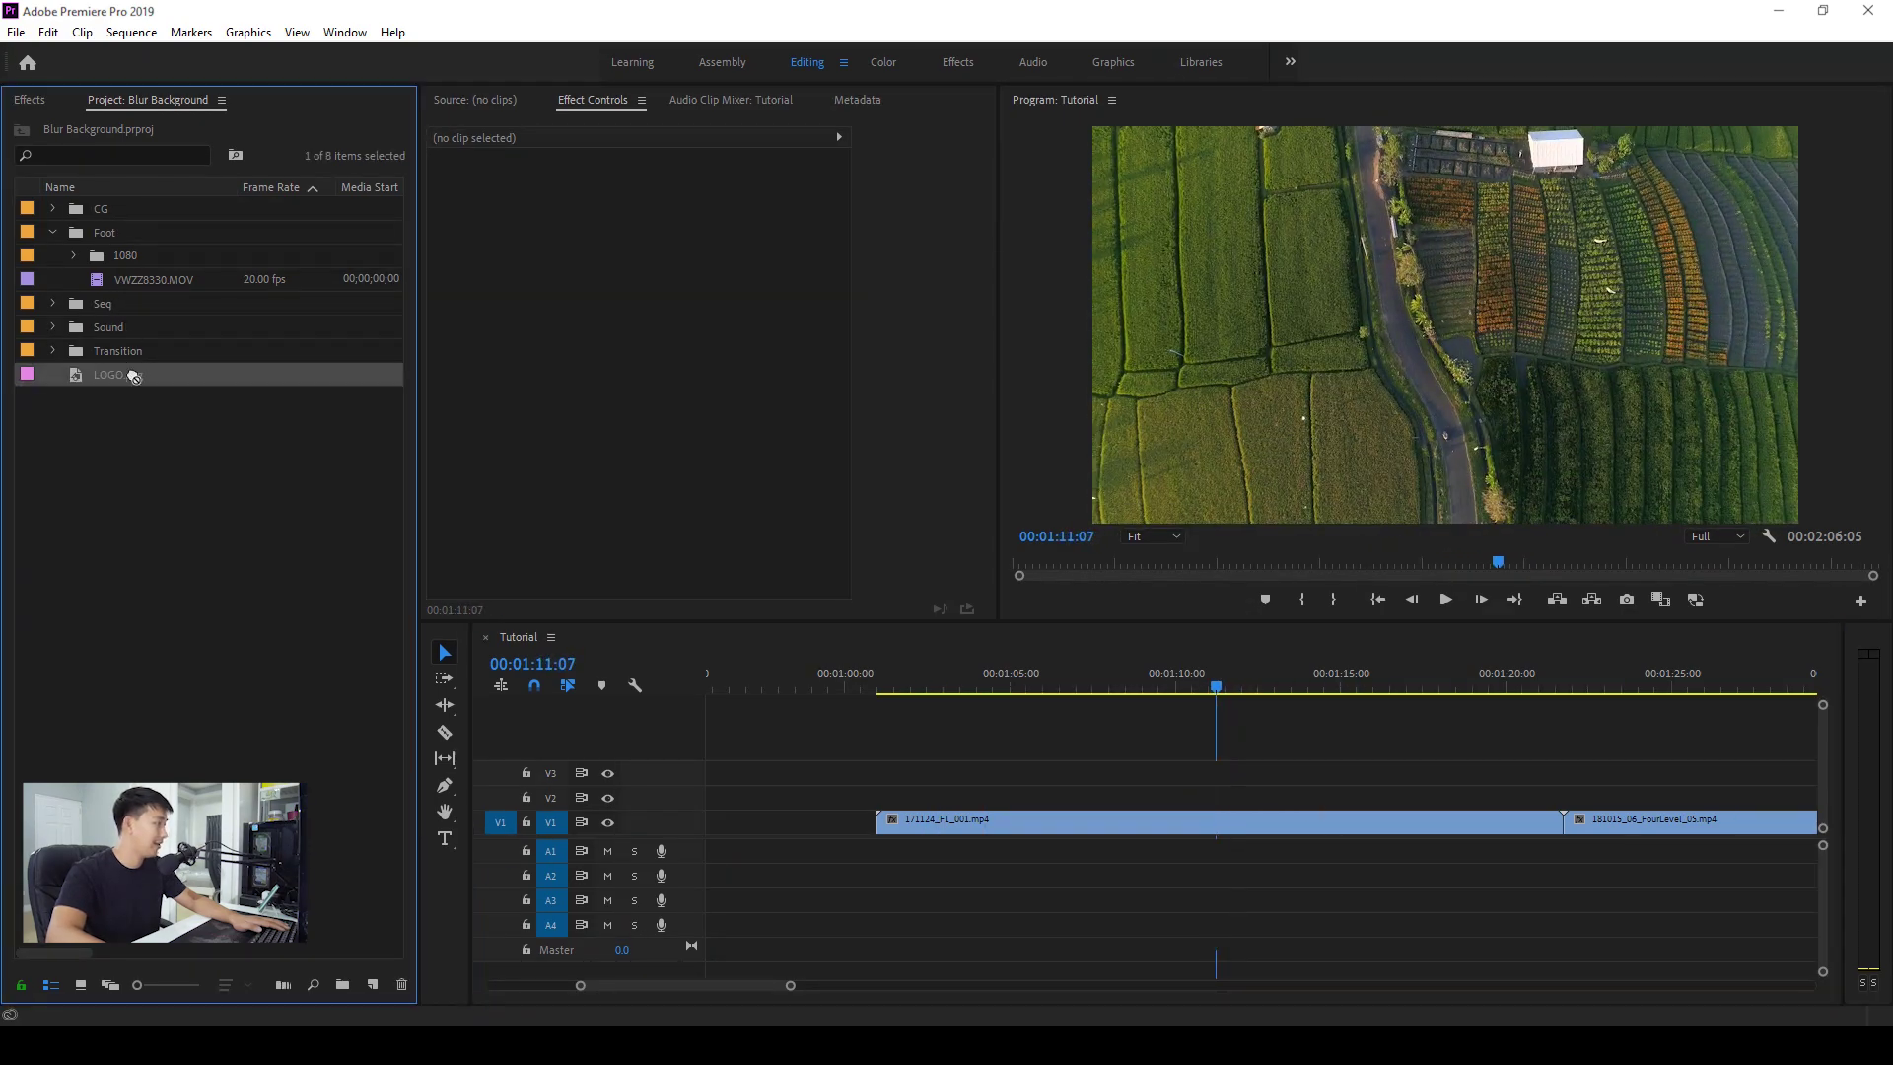
click(1125, 690)
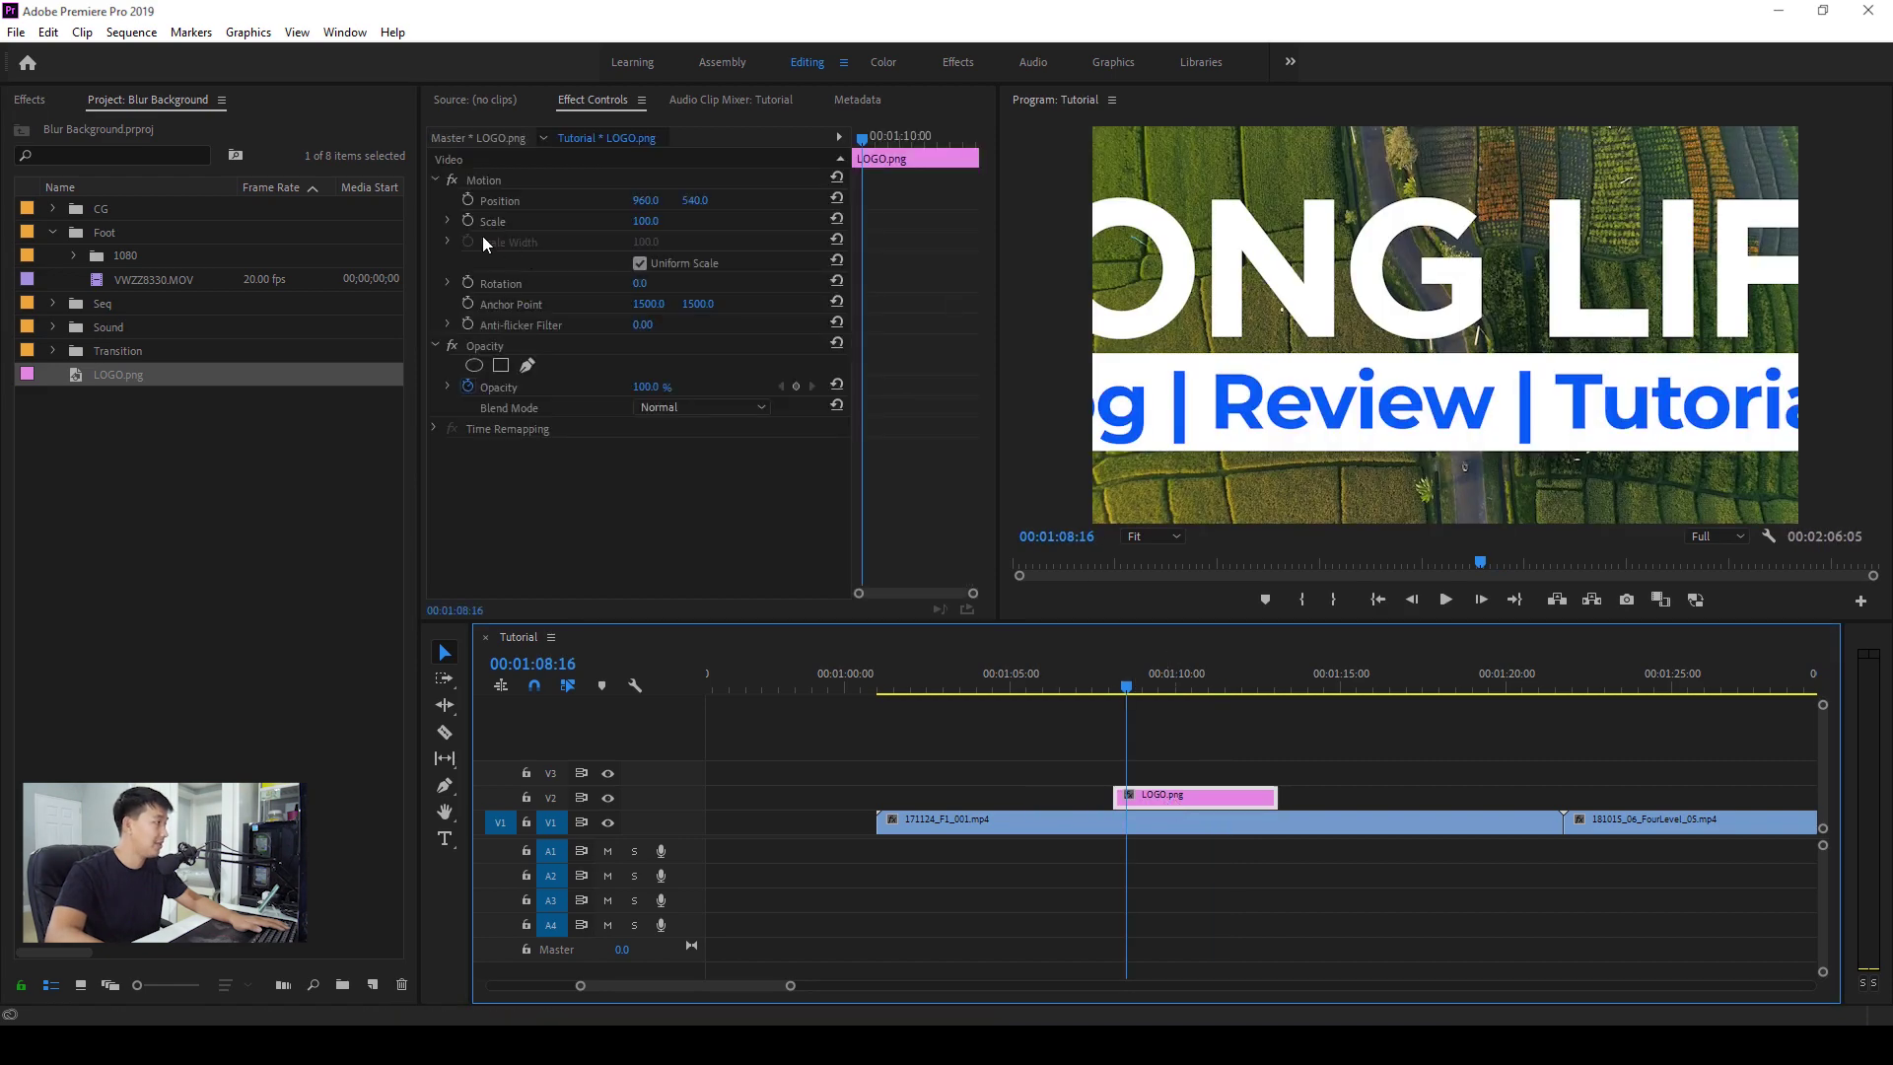
click(448, 221)
drag(658, 261, 497, 278)
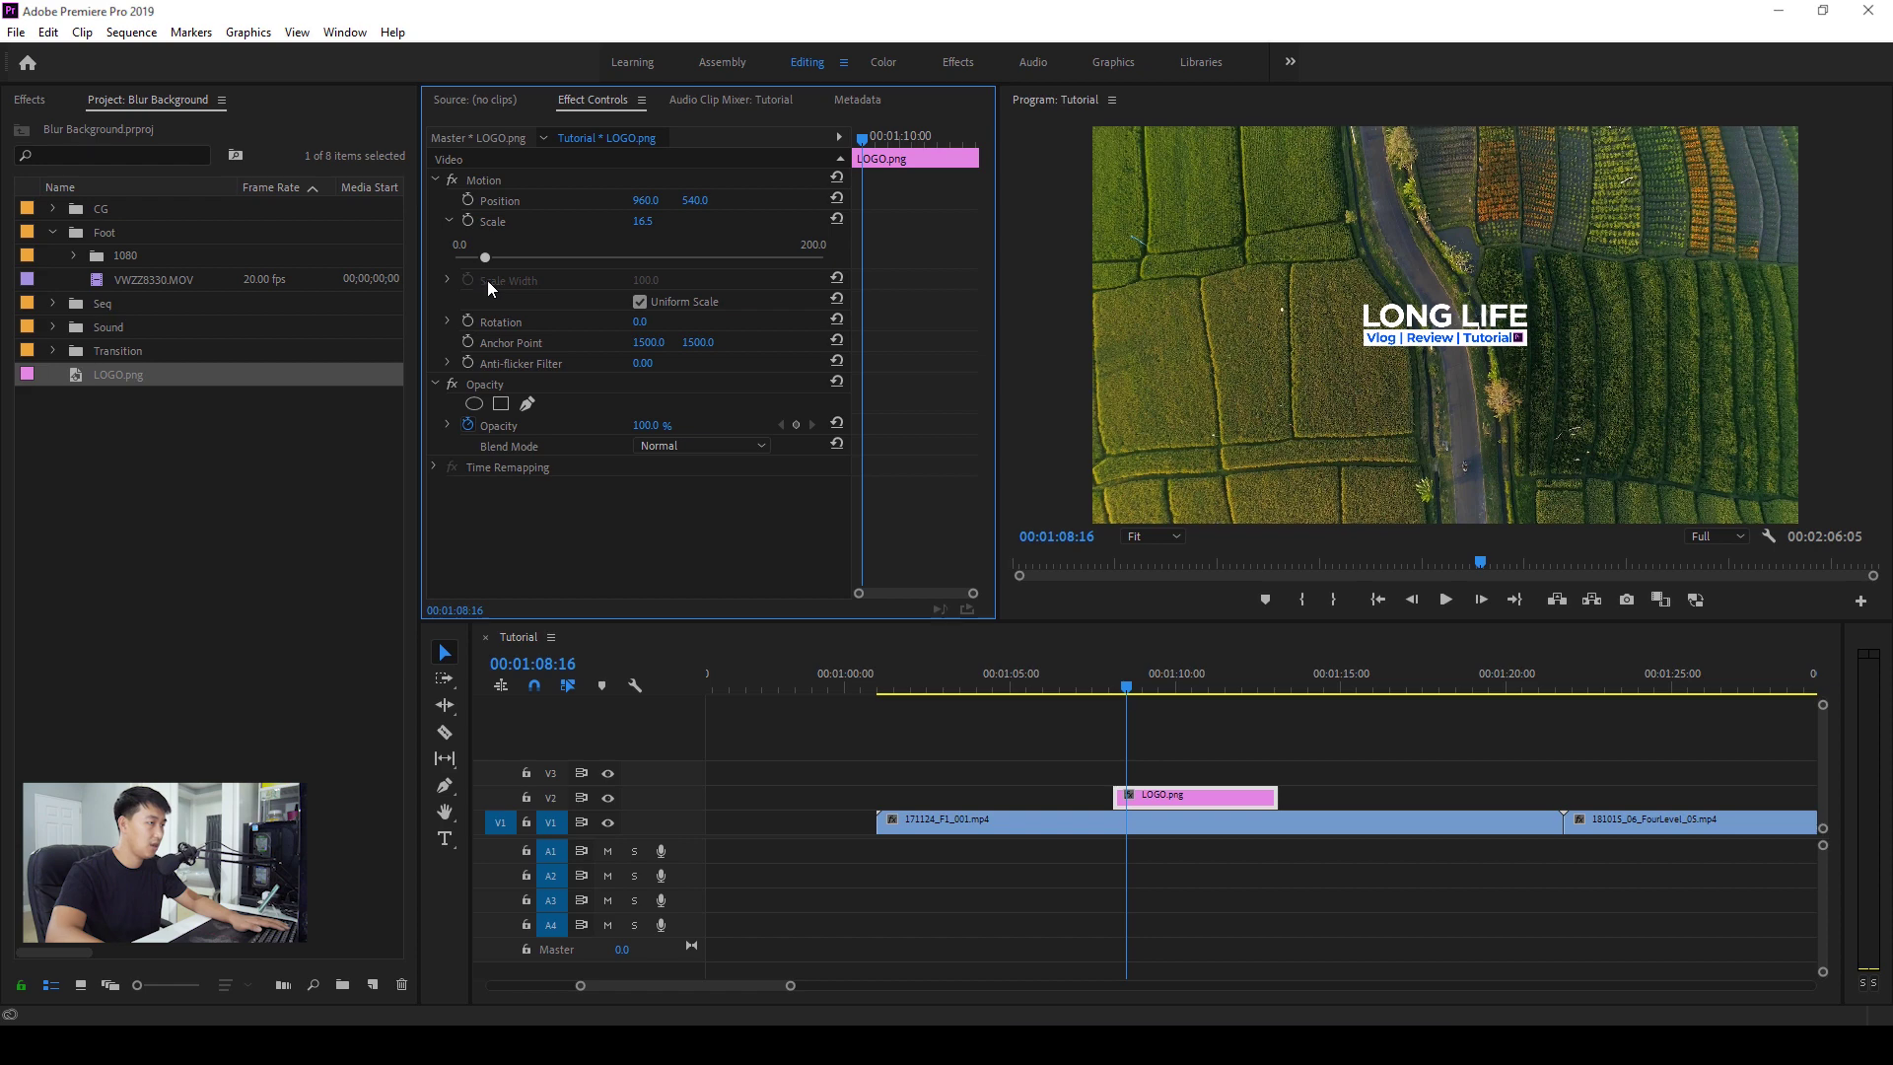
drag(1182, 796, 1060, 797)
- Play back and zoom in on the sequence to review when the logo appears
click(894, 680)
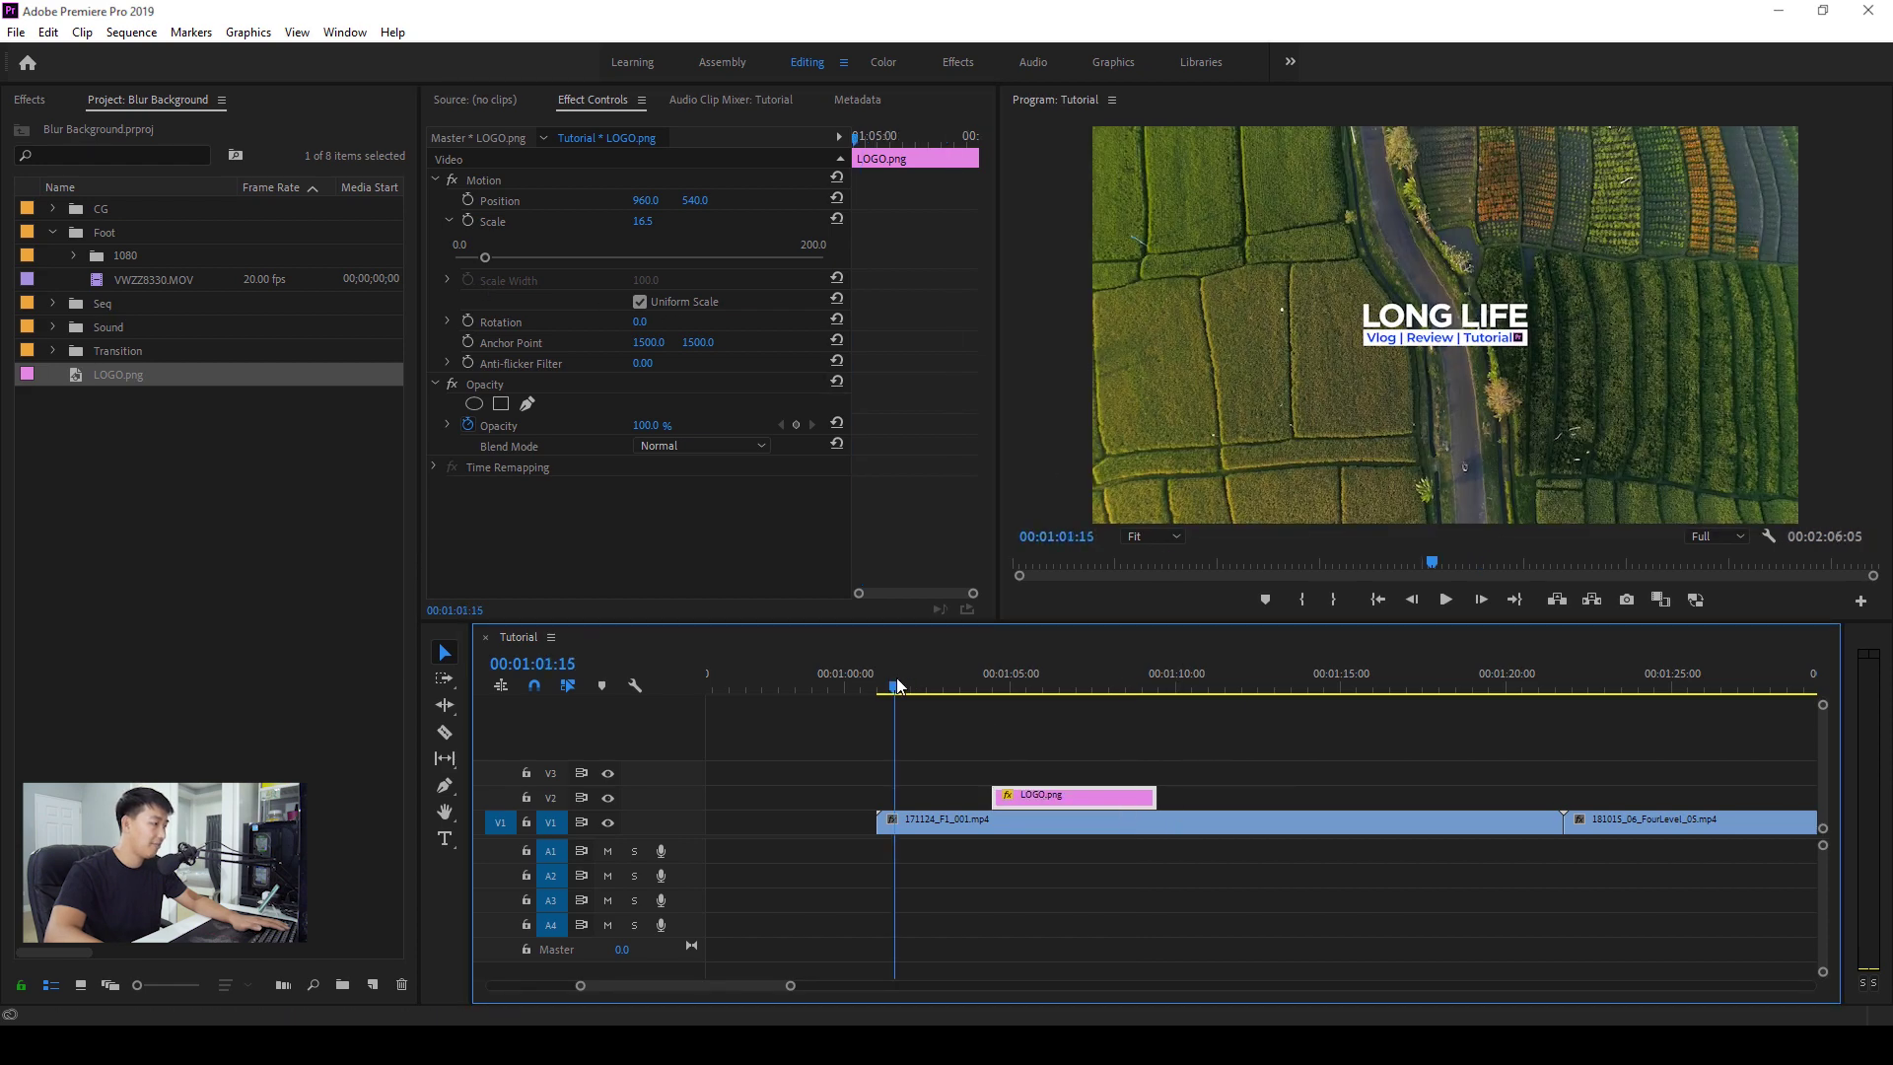
key(space)
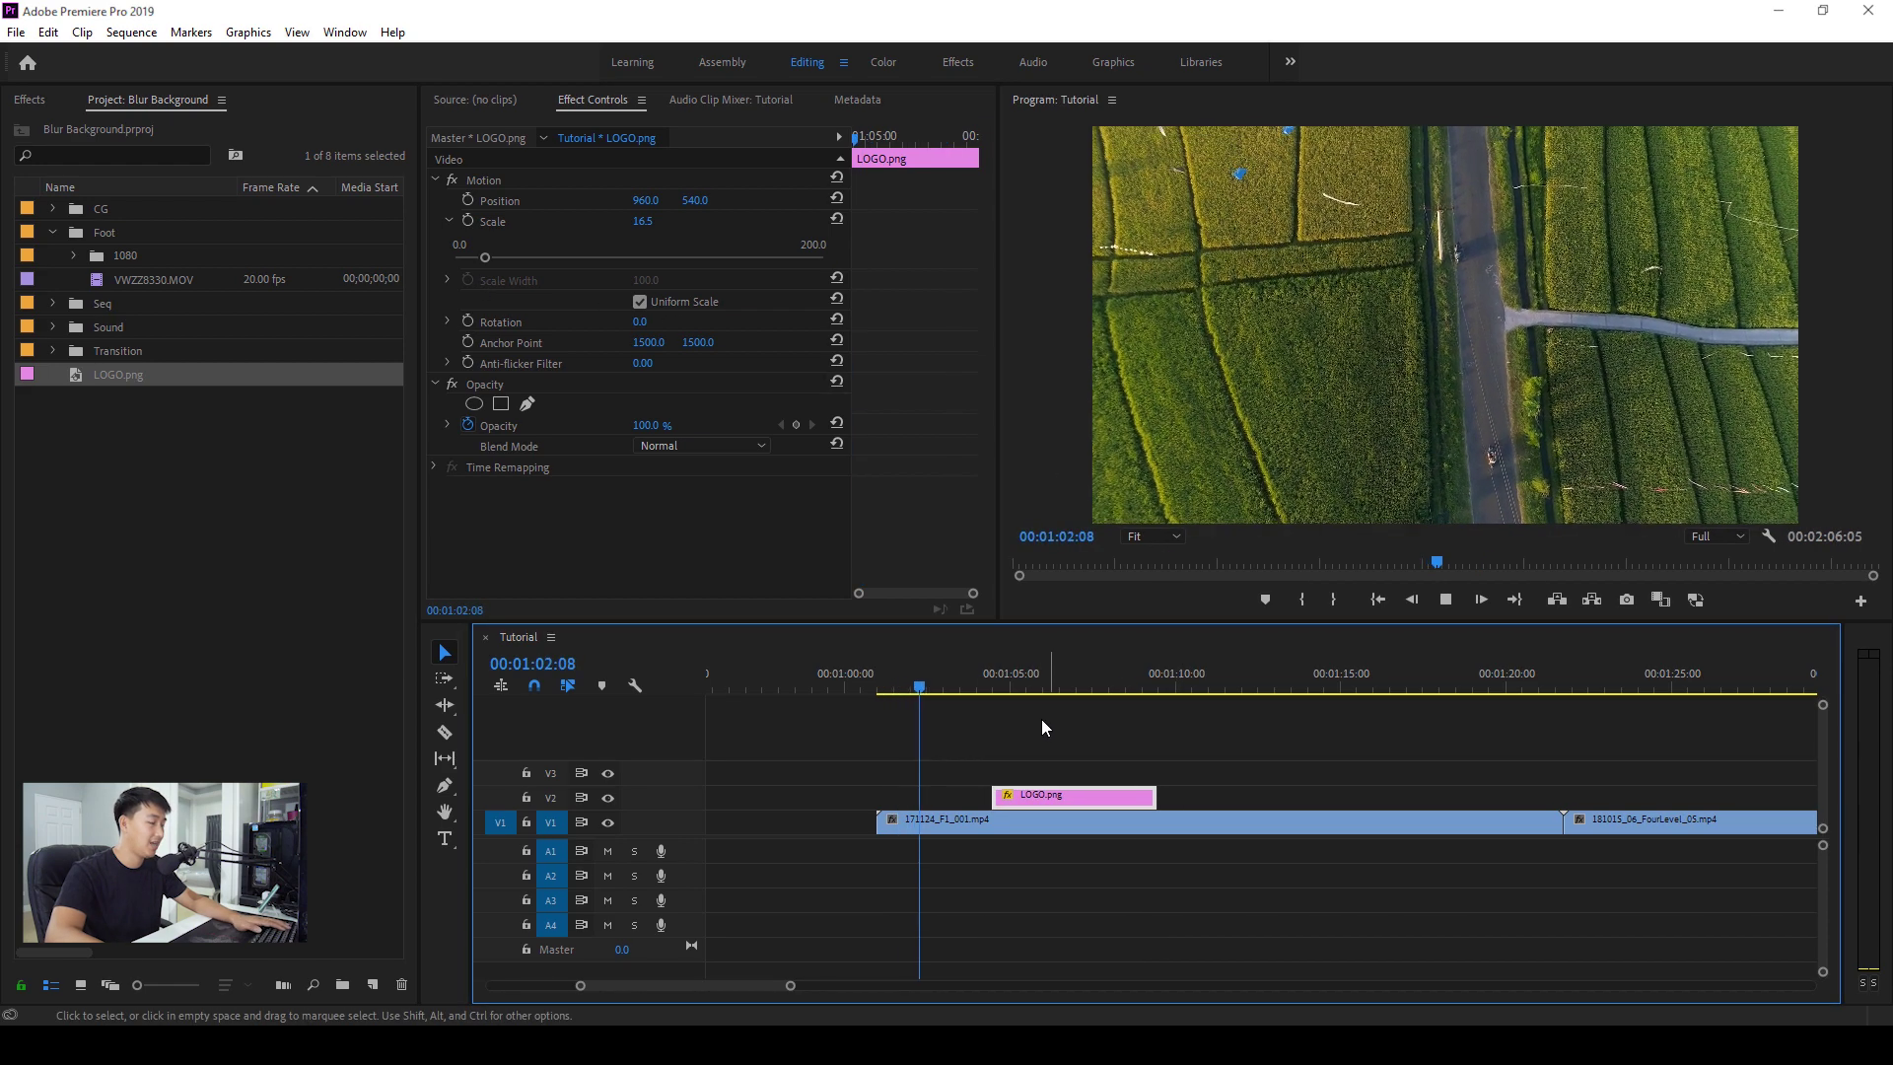
click(944, 686)
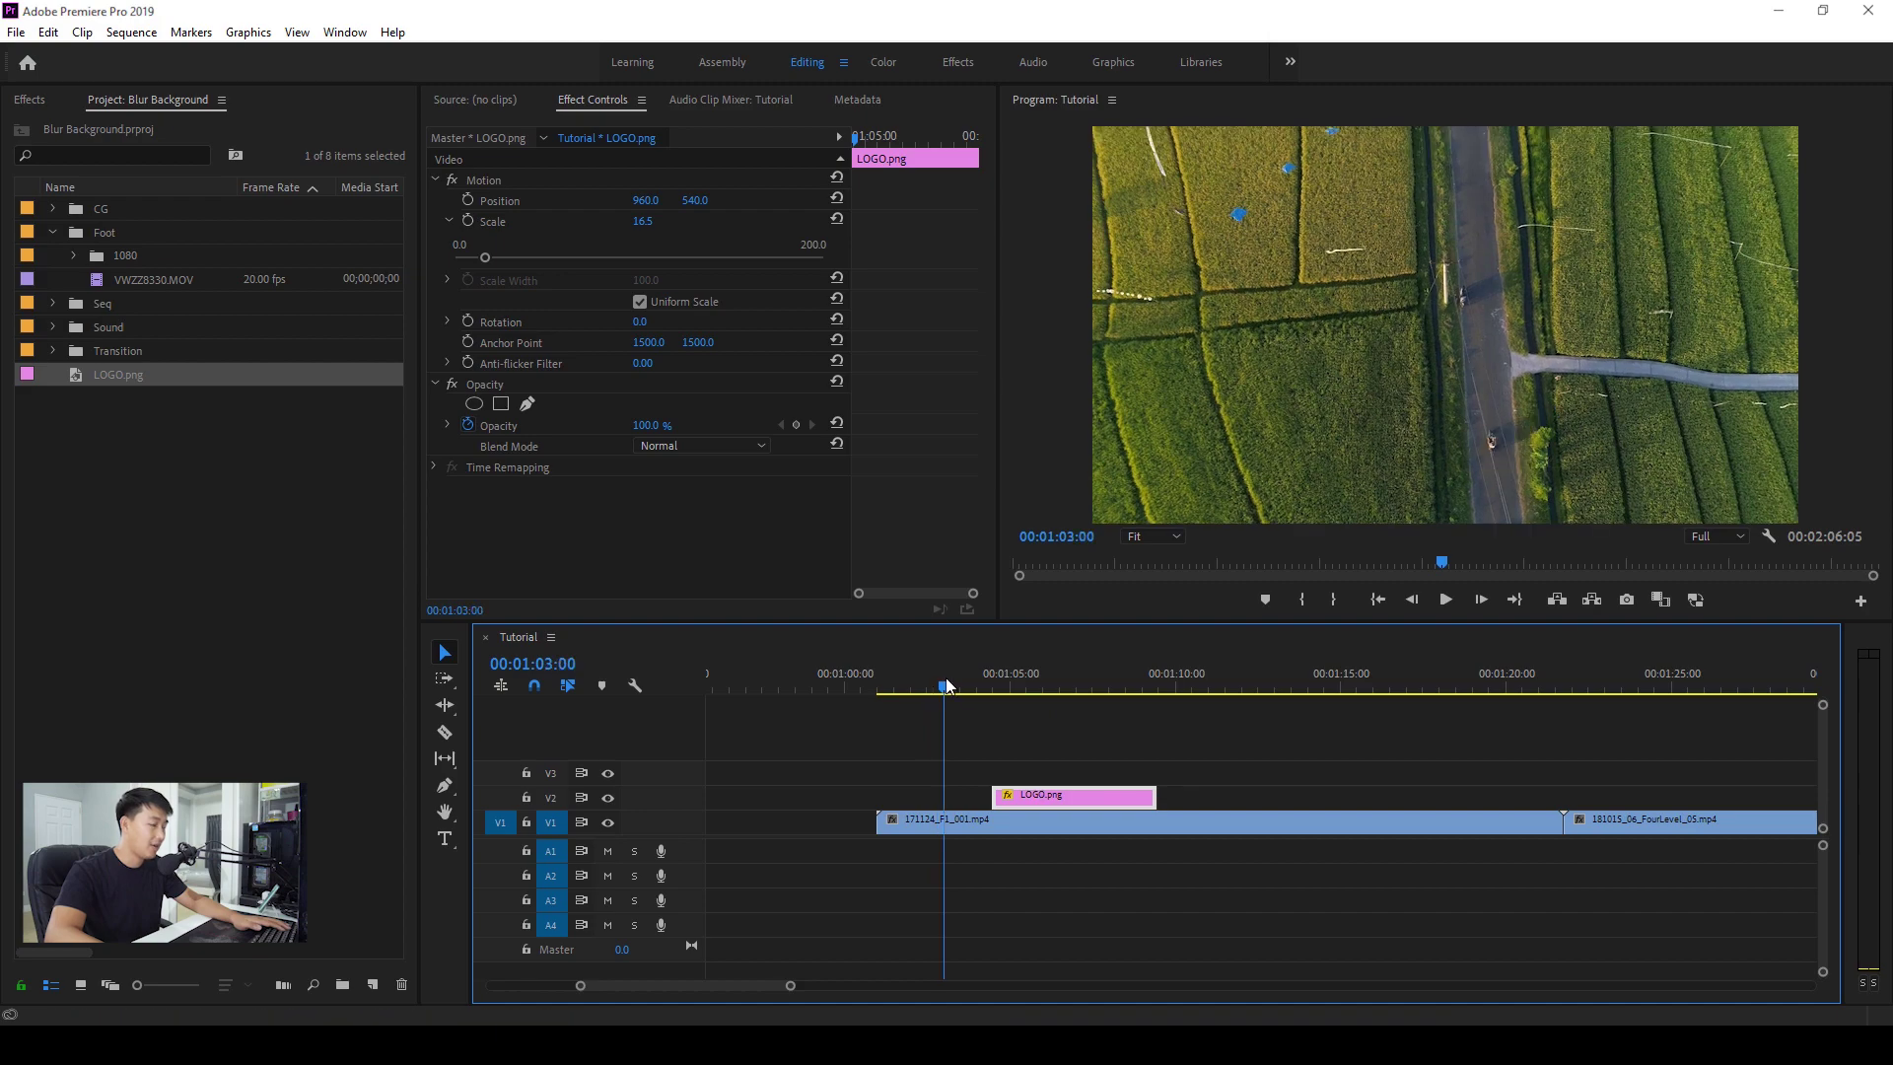
mouse_move(944, 686)
mouse_down()
mouse_move(1031, 704)
mouse_move(989, 714)
mouse_up()
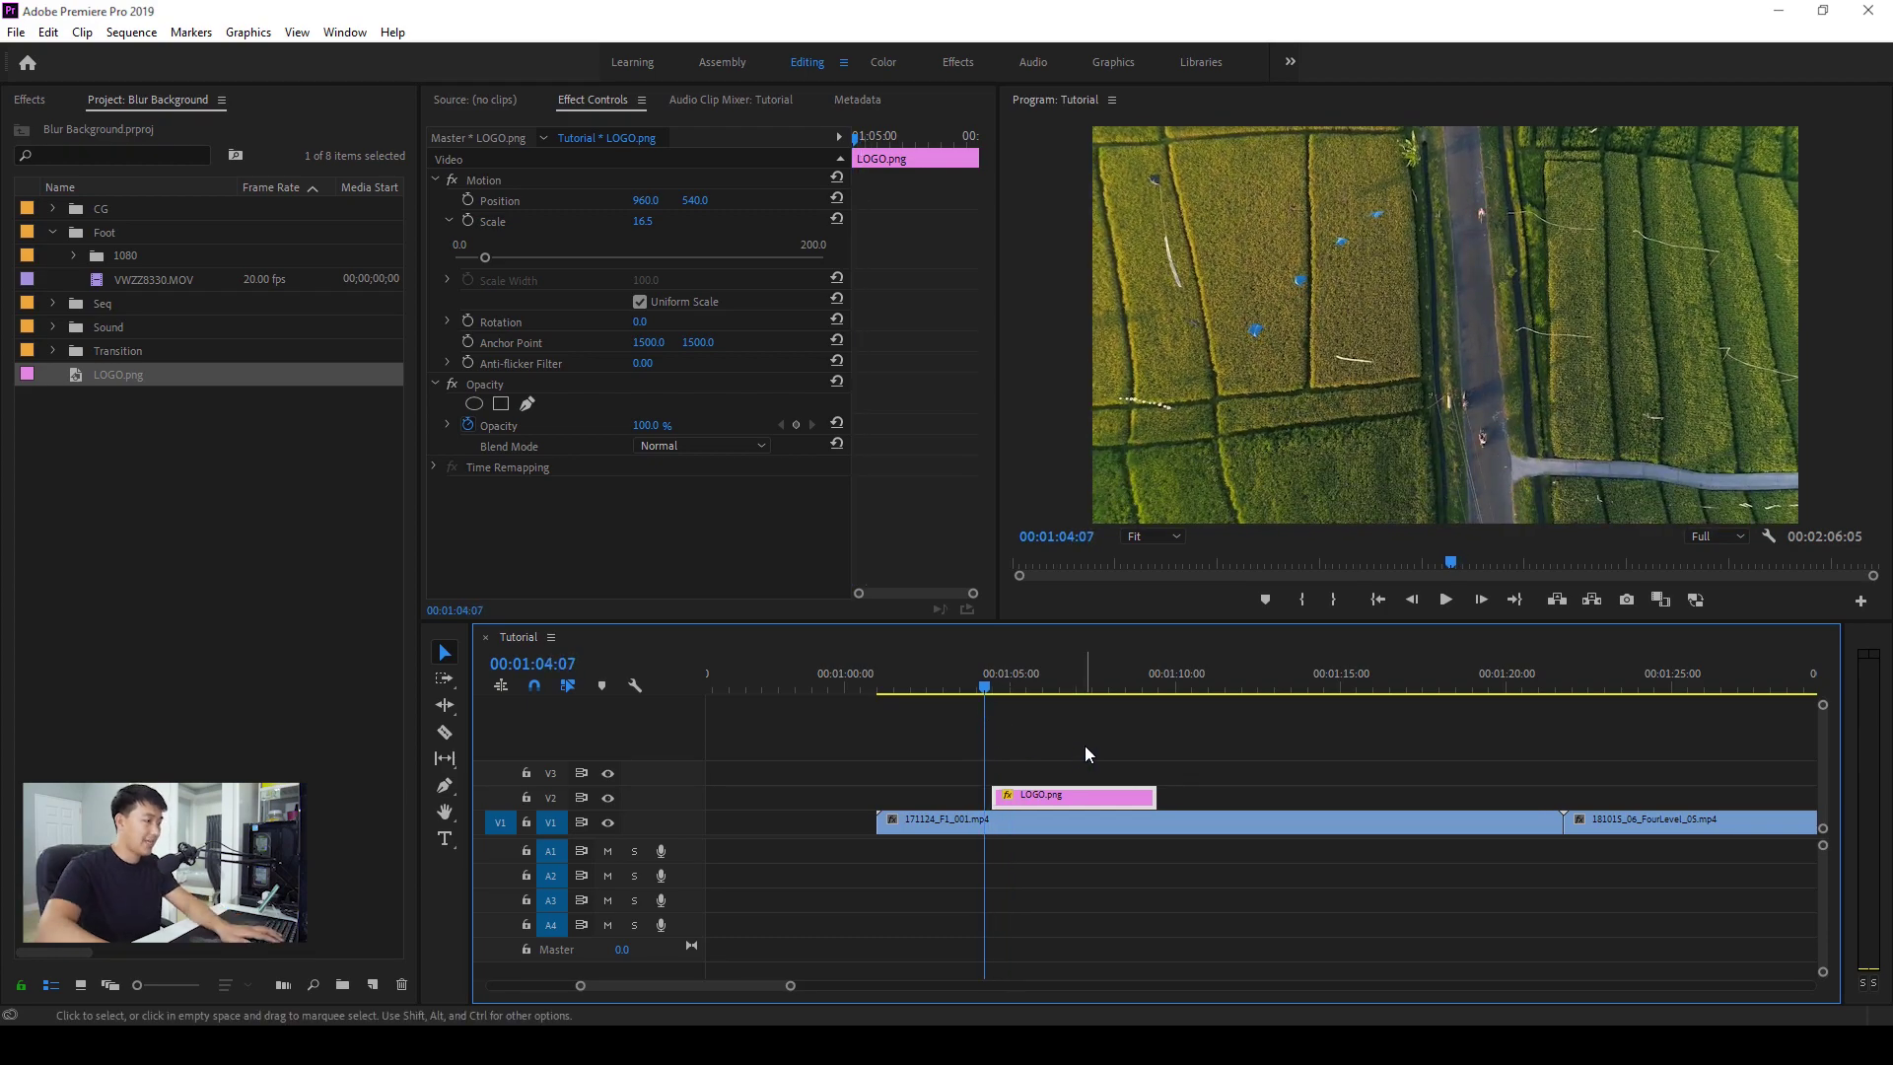
key(equal)
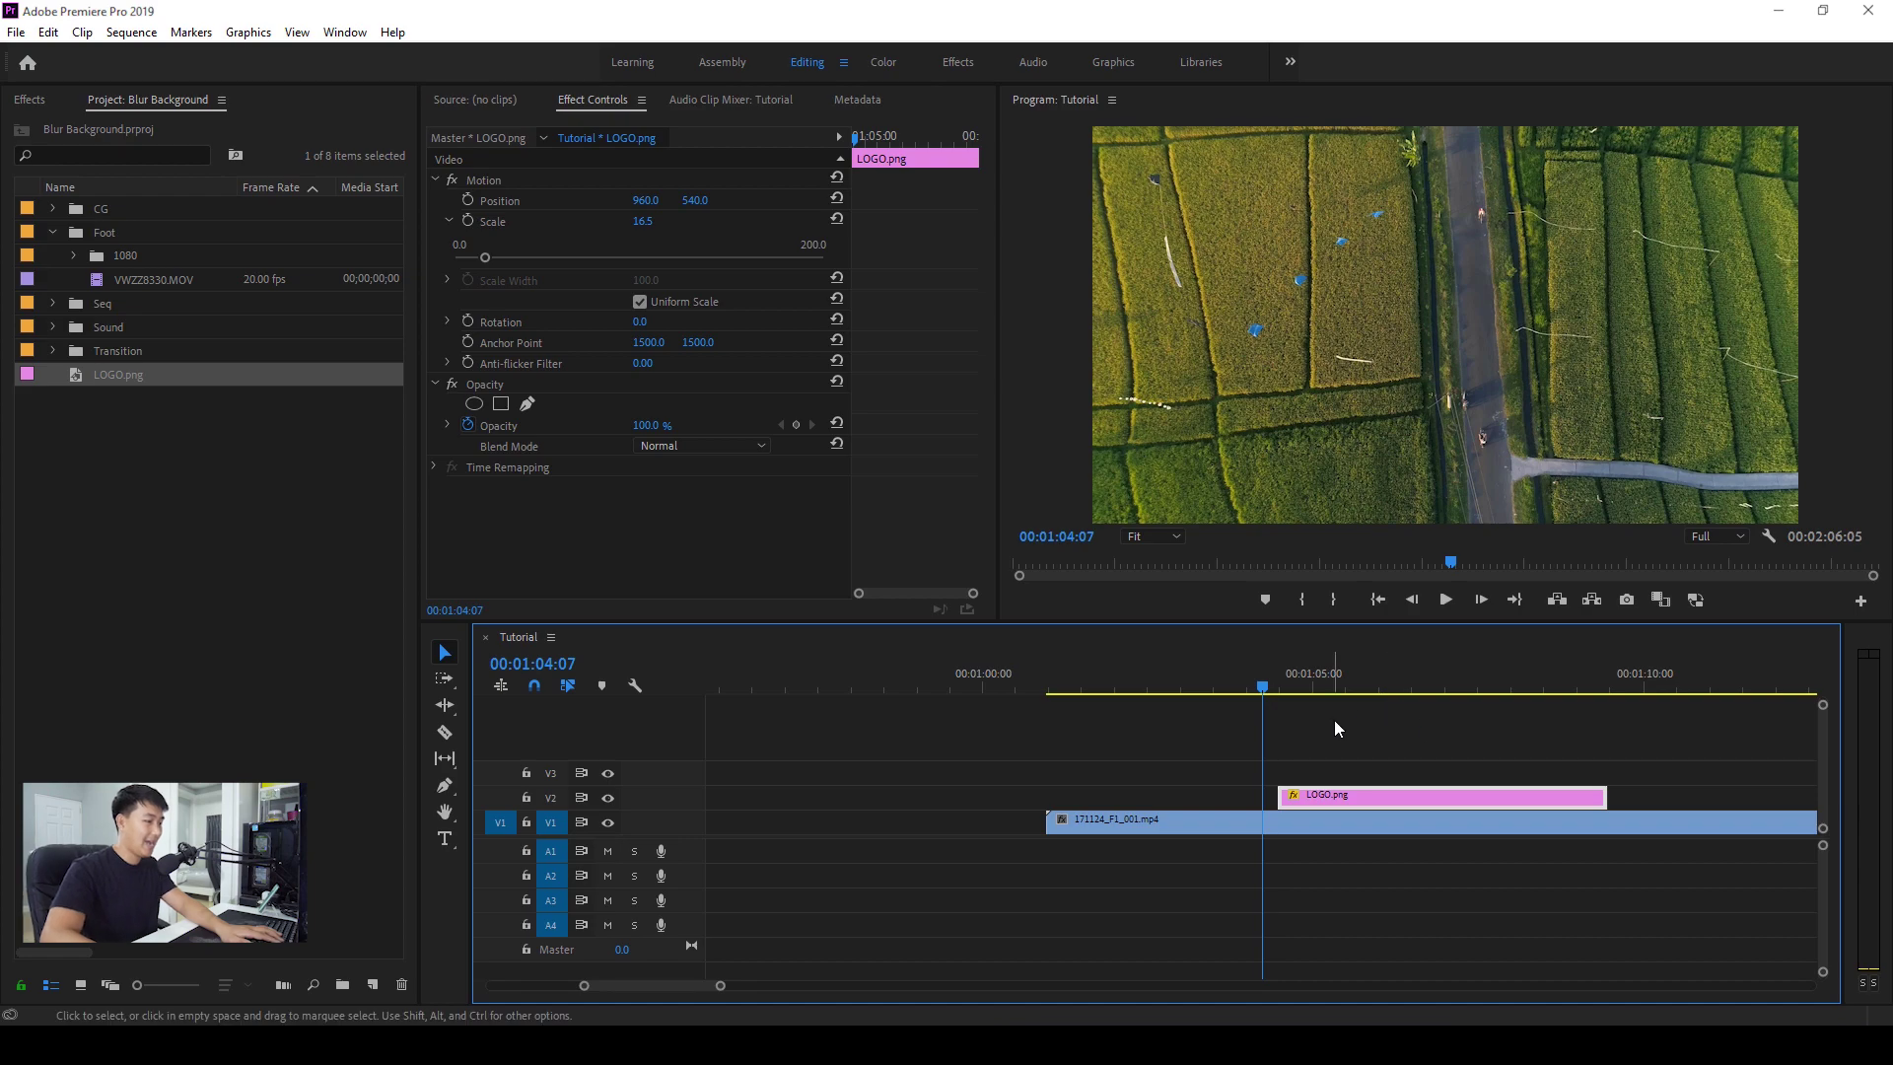
key(space)
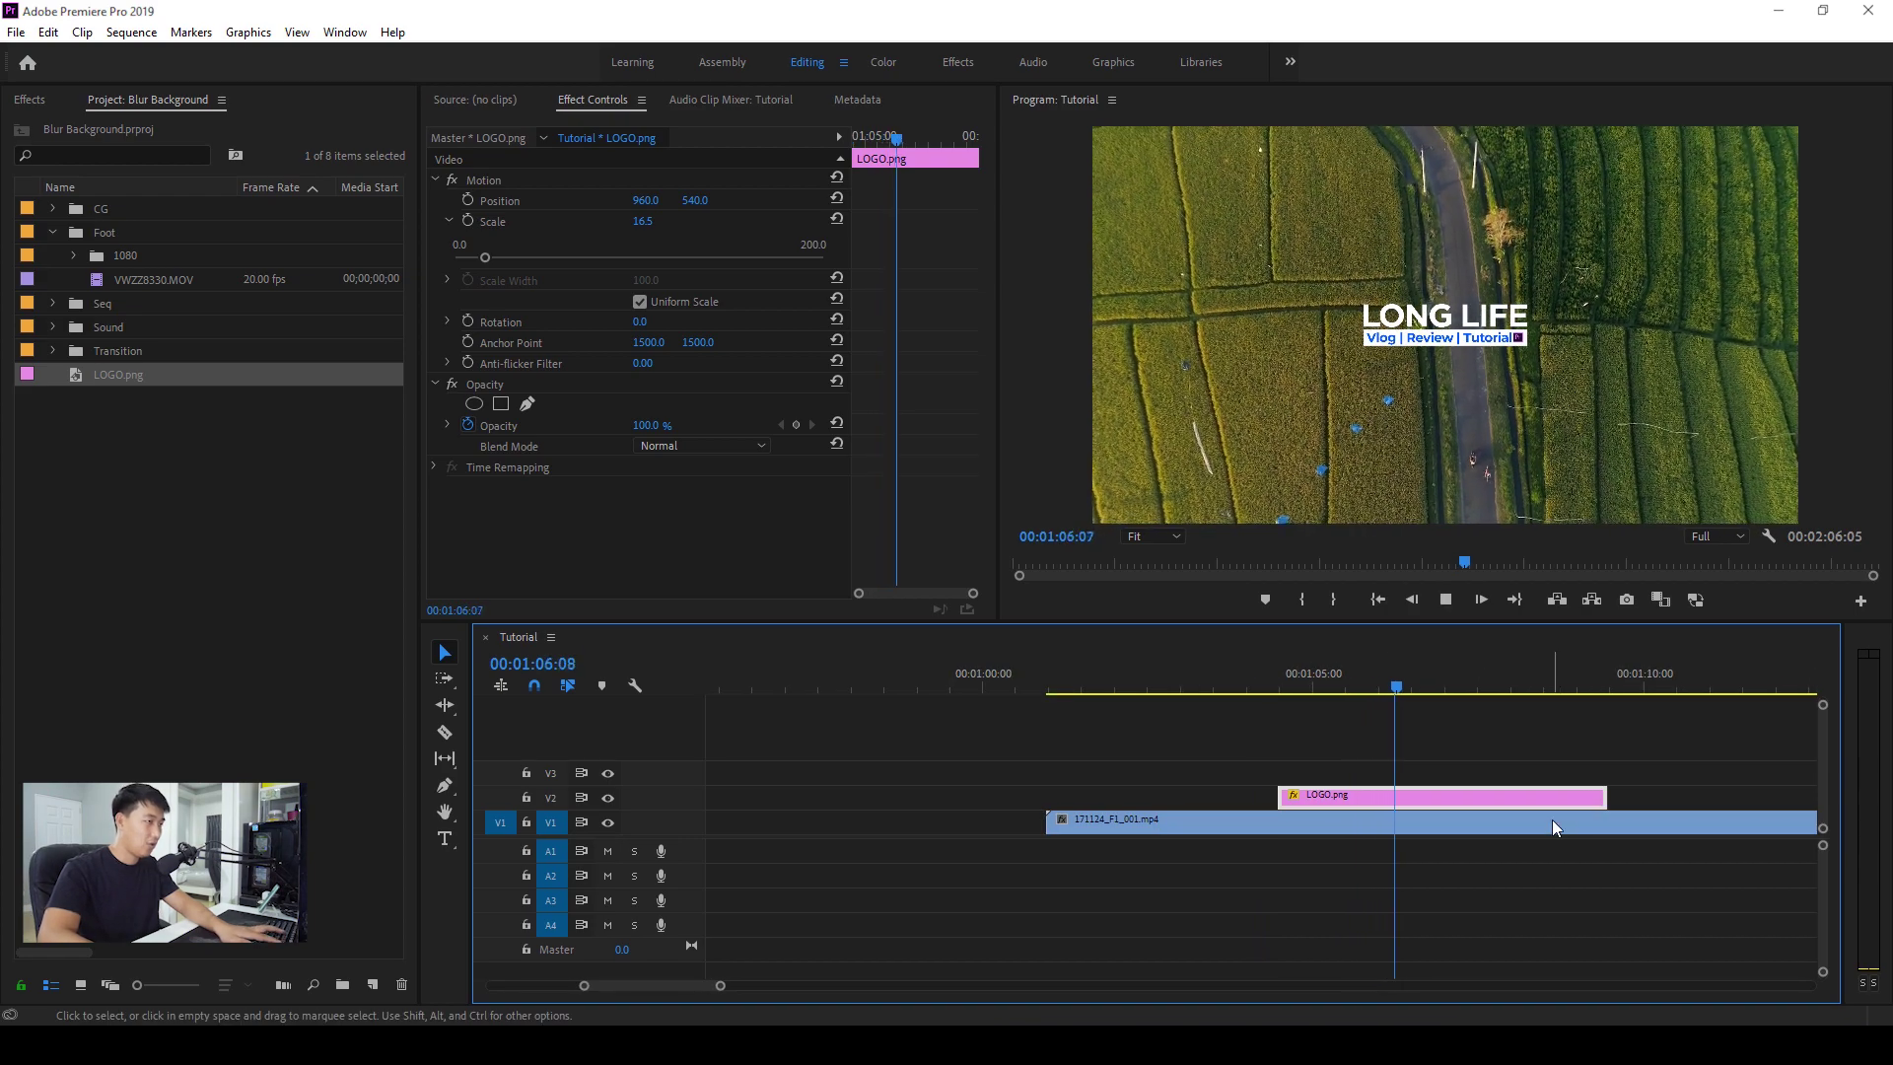
- Trim about three seconds off the LOGO.png clip's end so it starts near 01:04:15 briefly
drag(1613, 786, 1394, 810)
click(1316, 677)
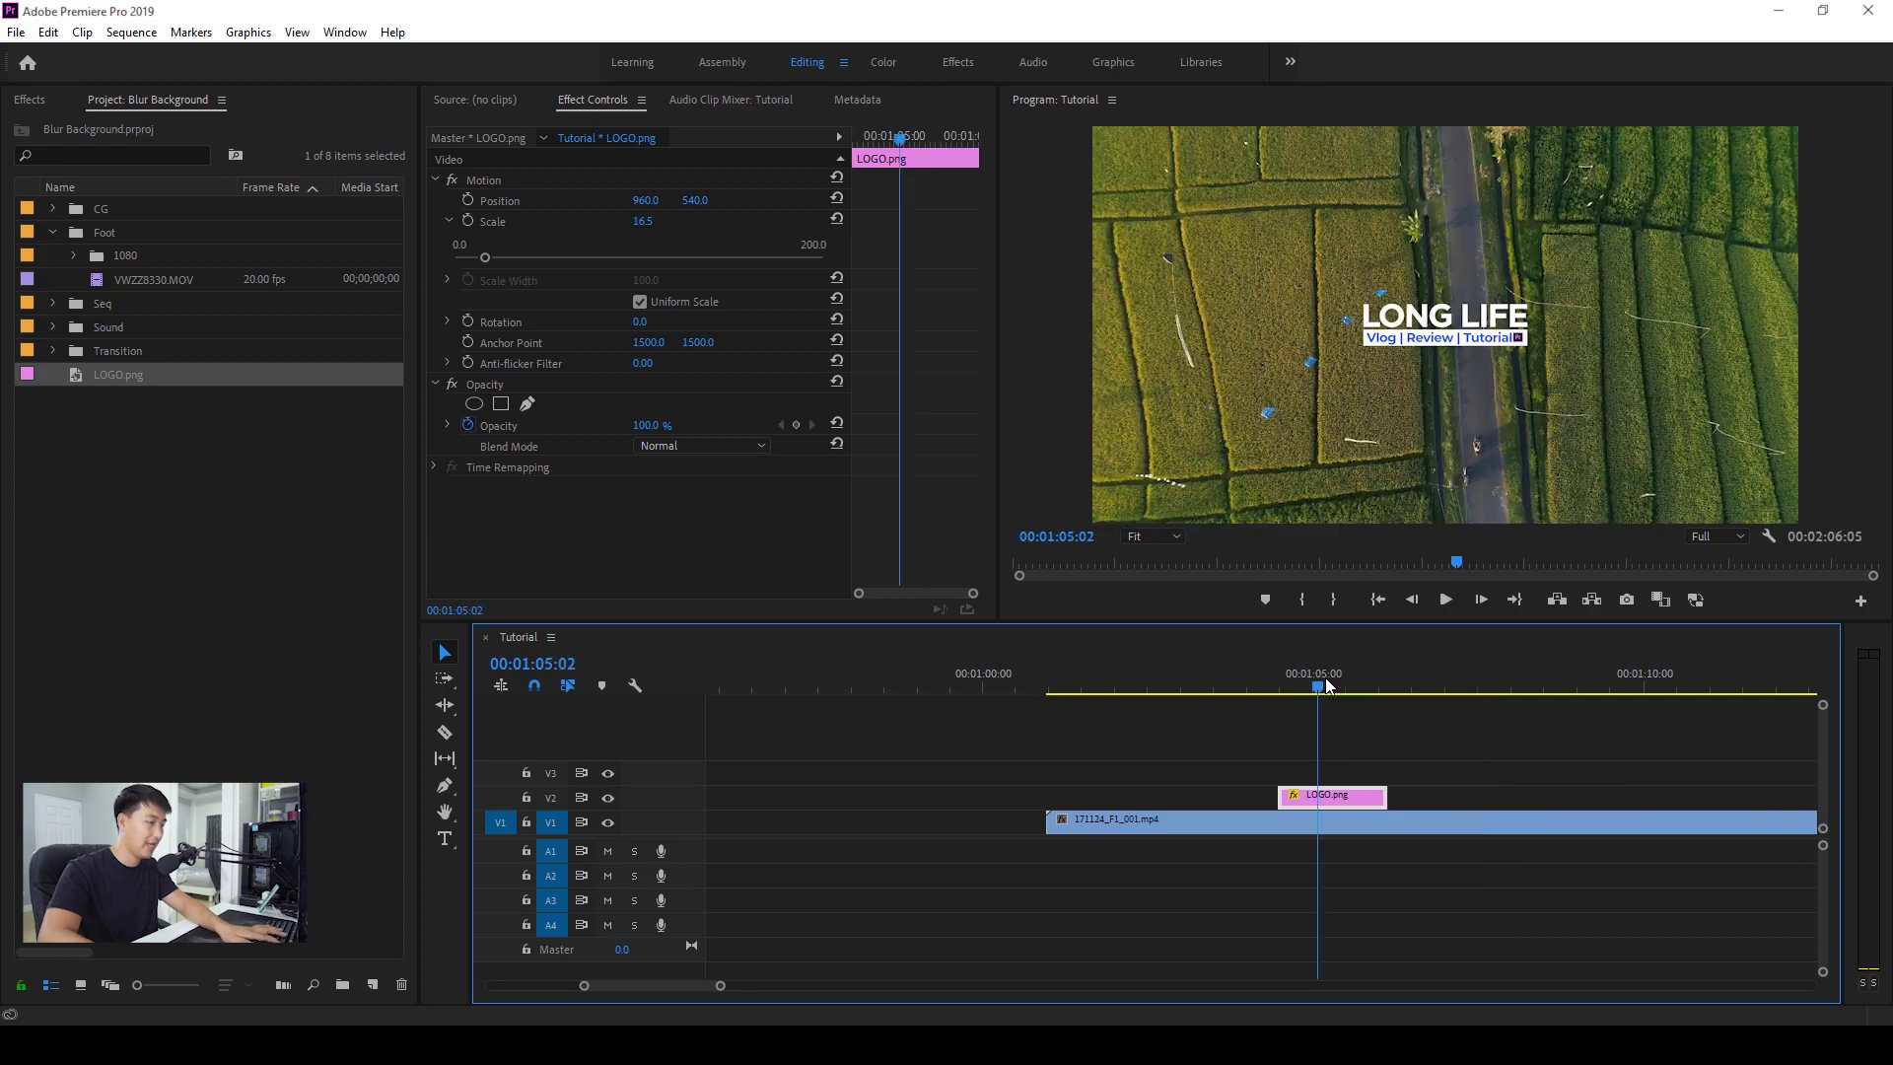
key(=)
drag(1198, 671, 1183, 674)
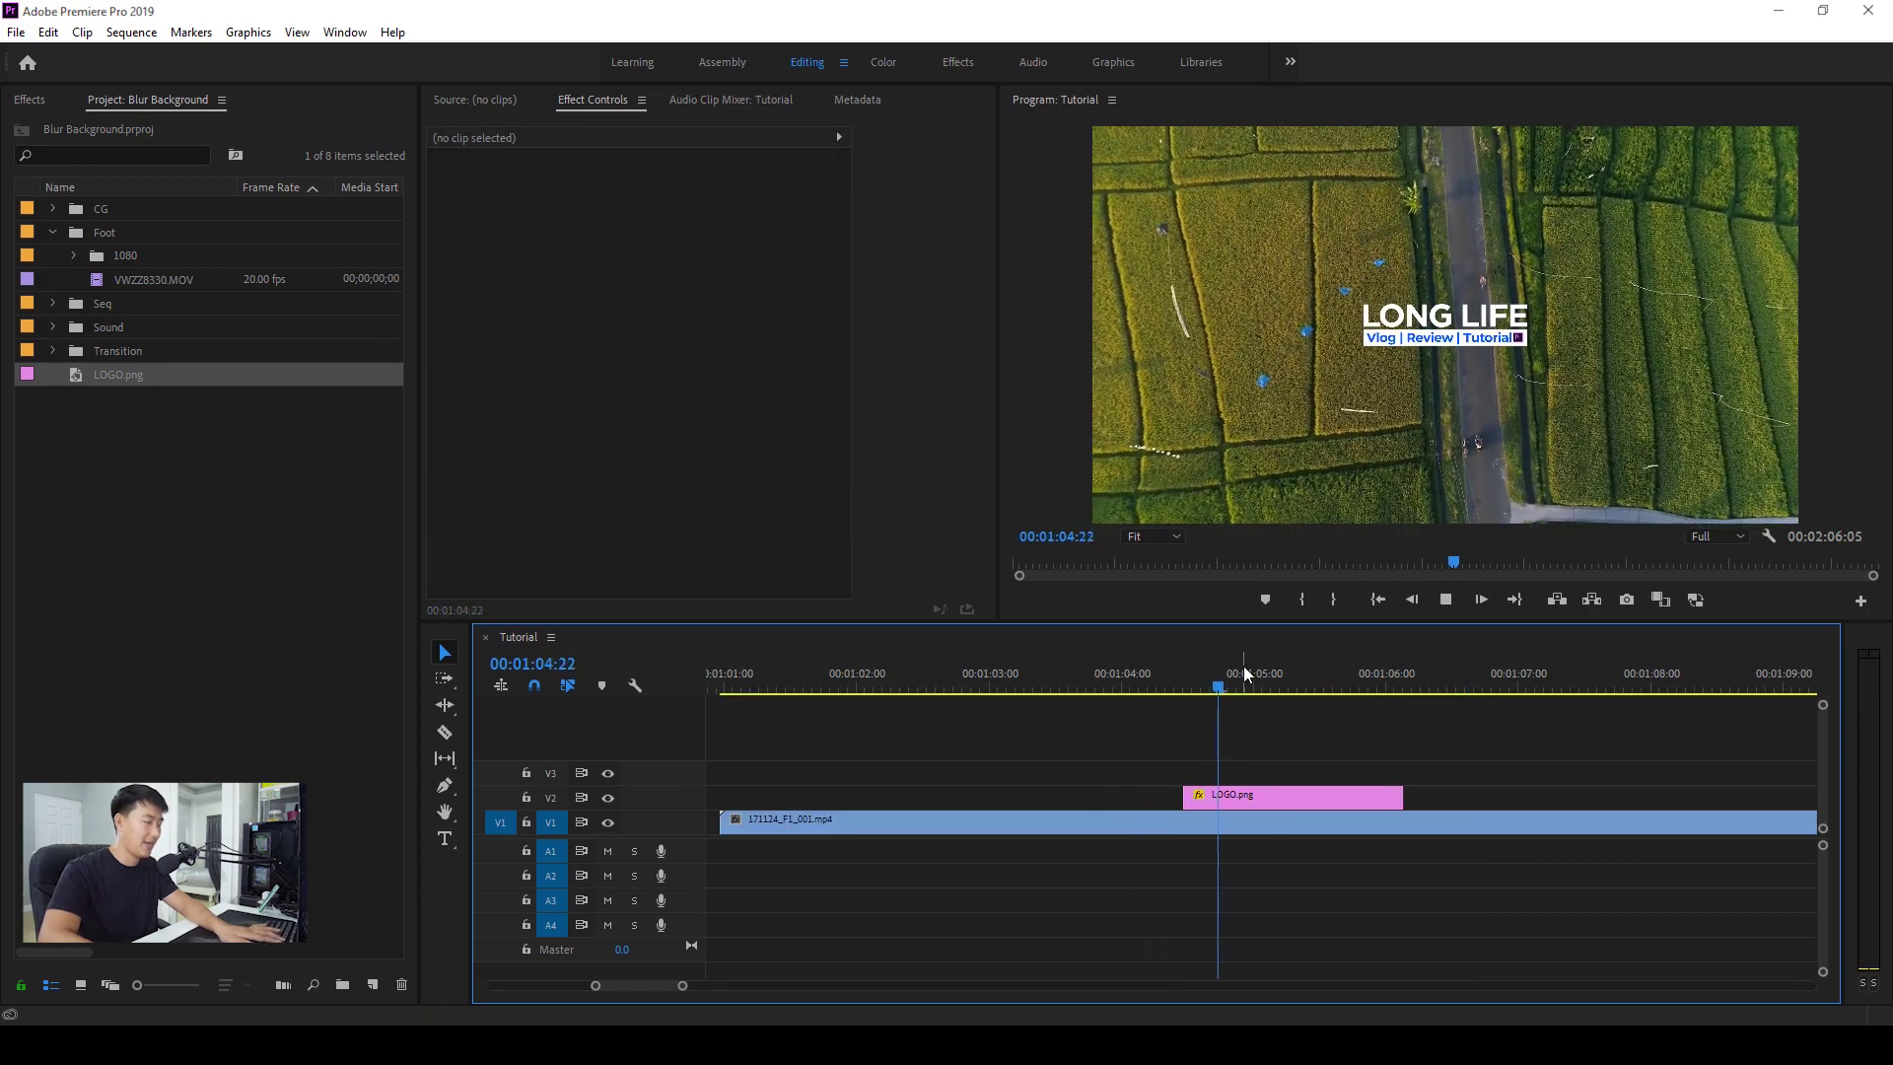
key(=)
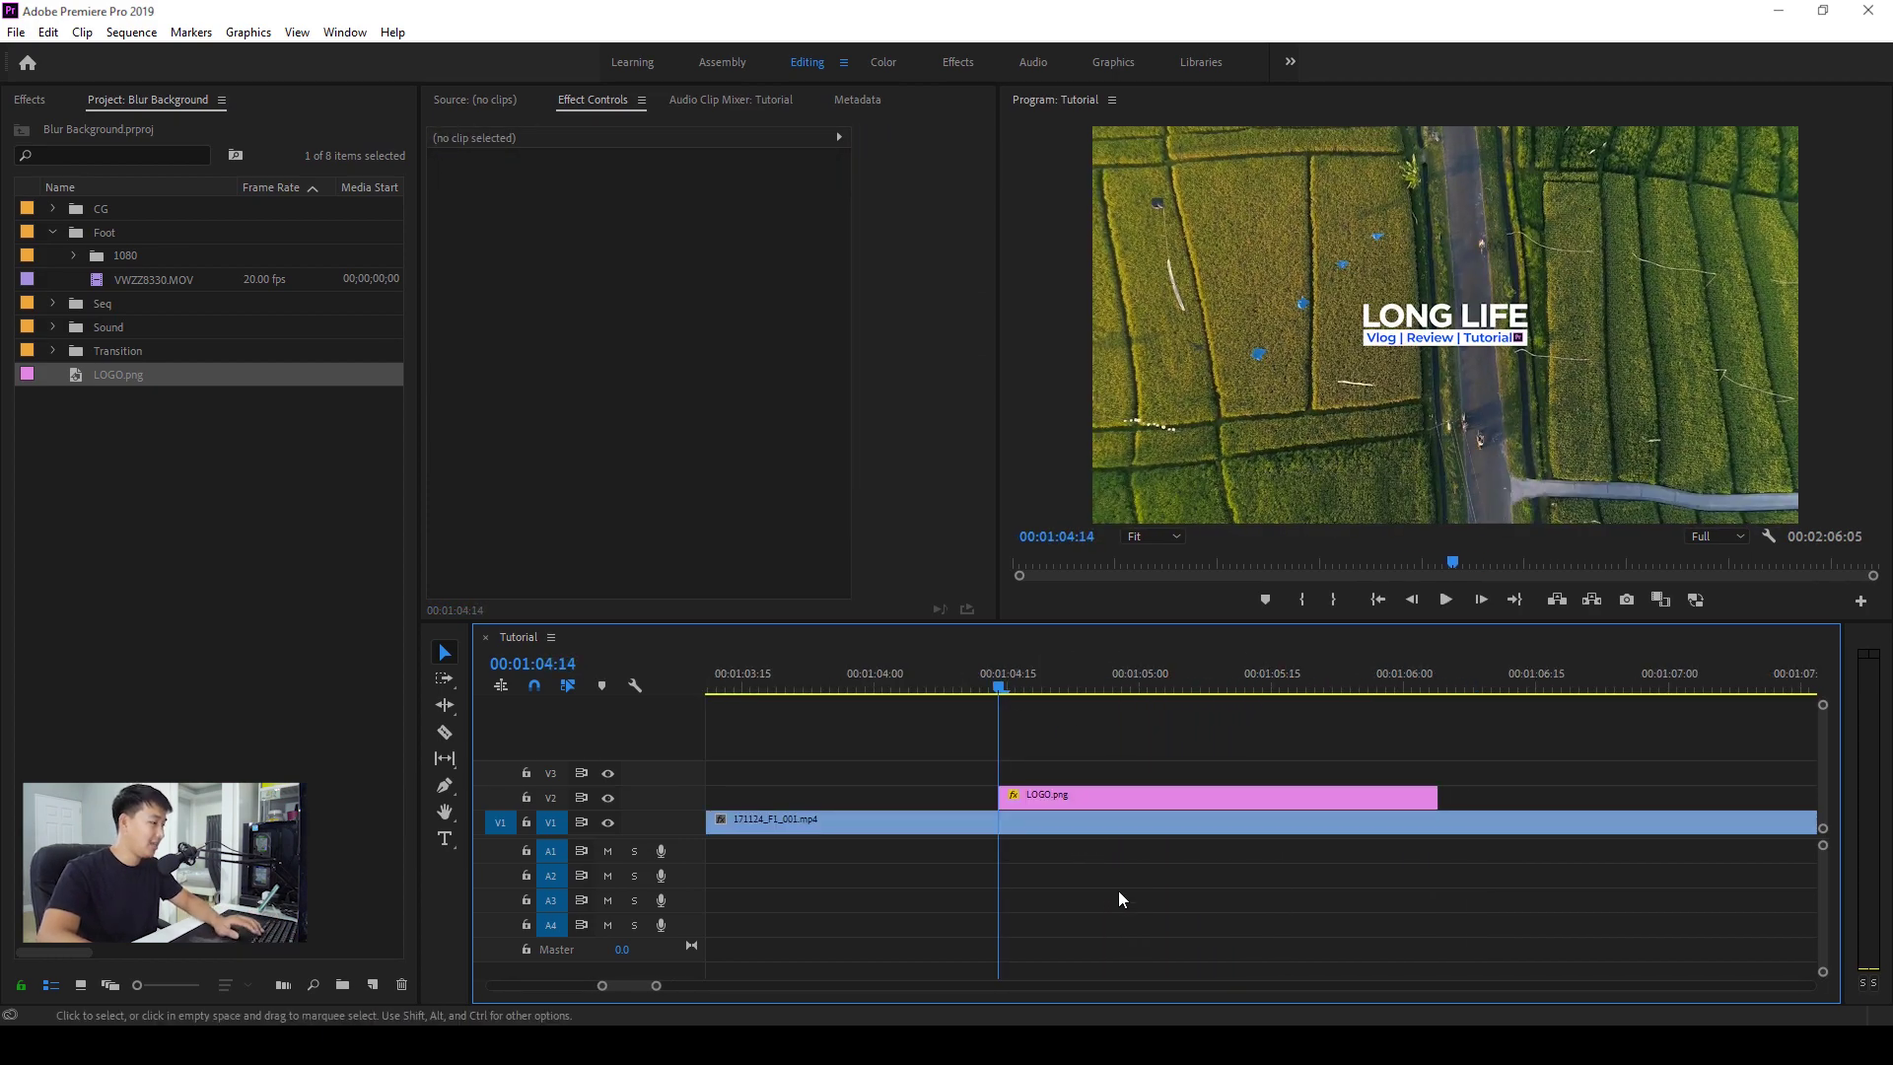
click(1029, 828)
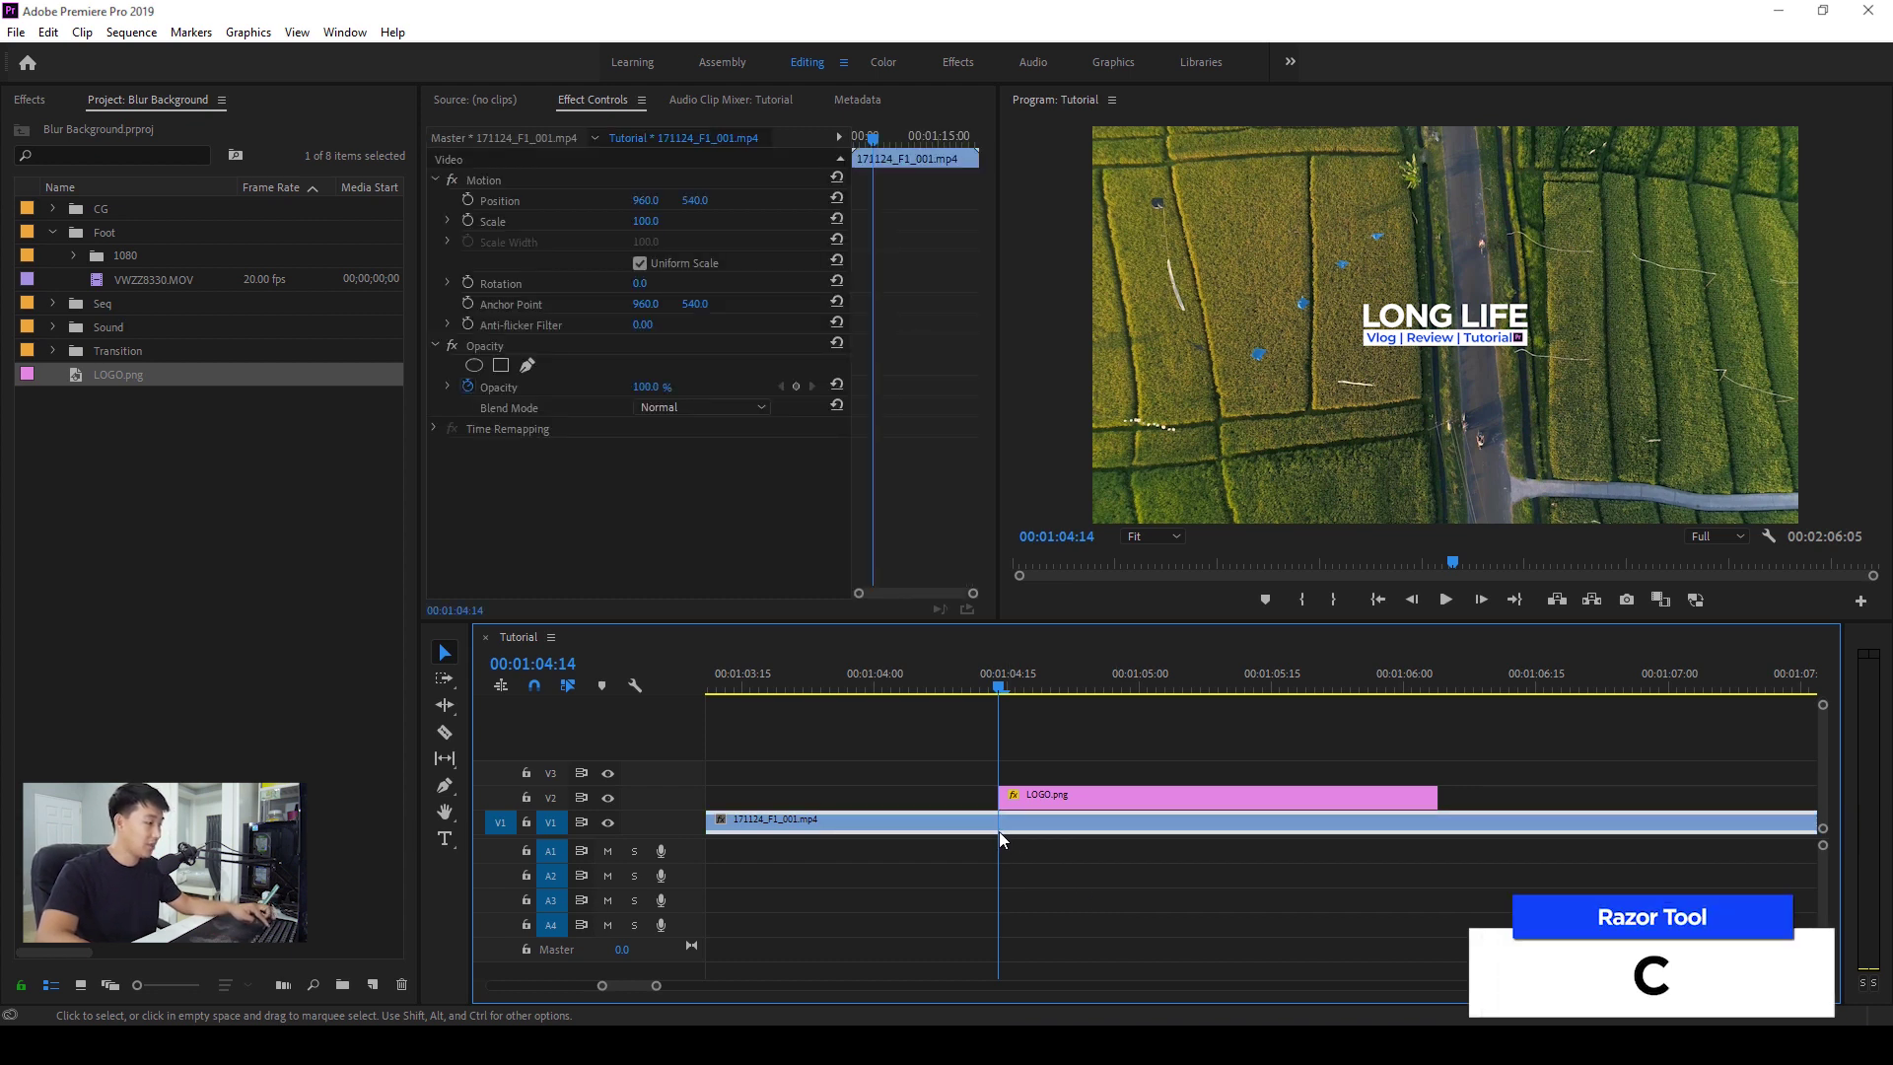
- Split the rice-field clip with Ctrl+K at the logo's start and end points
key(c)
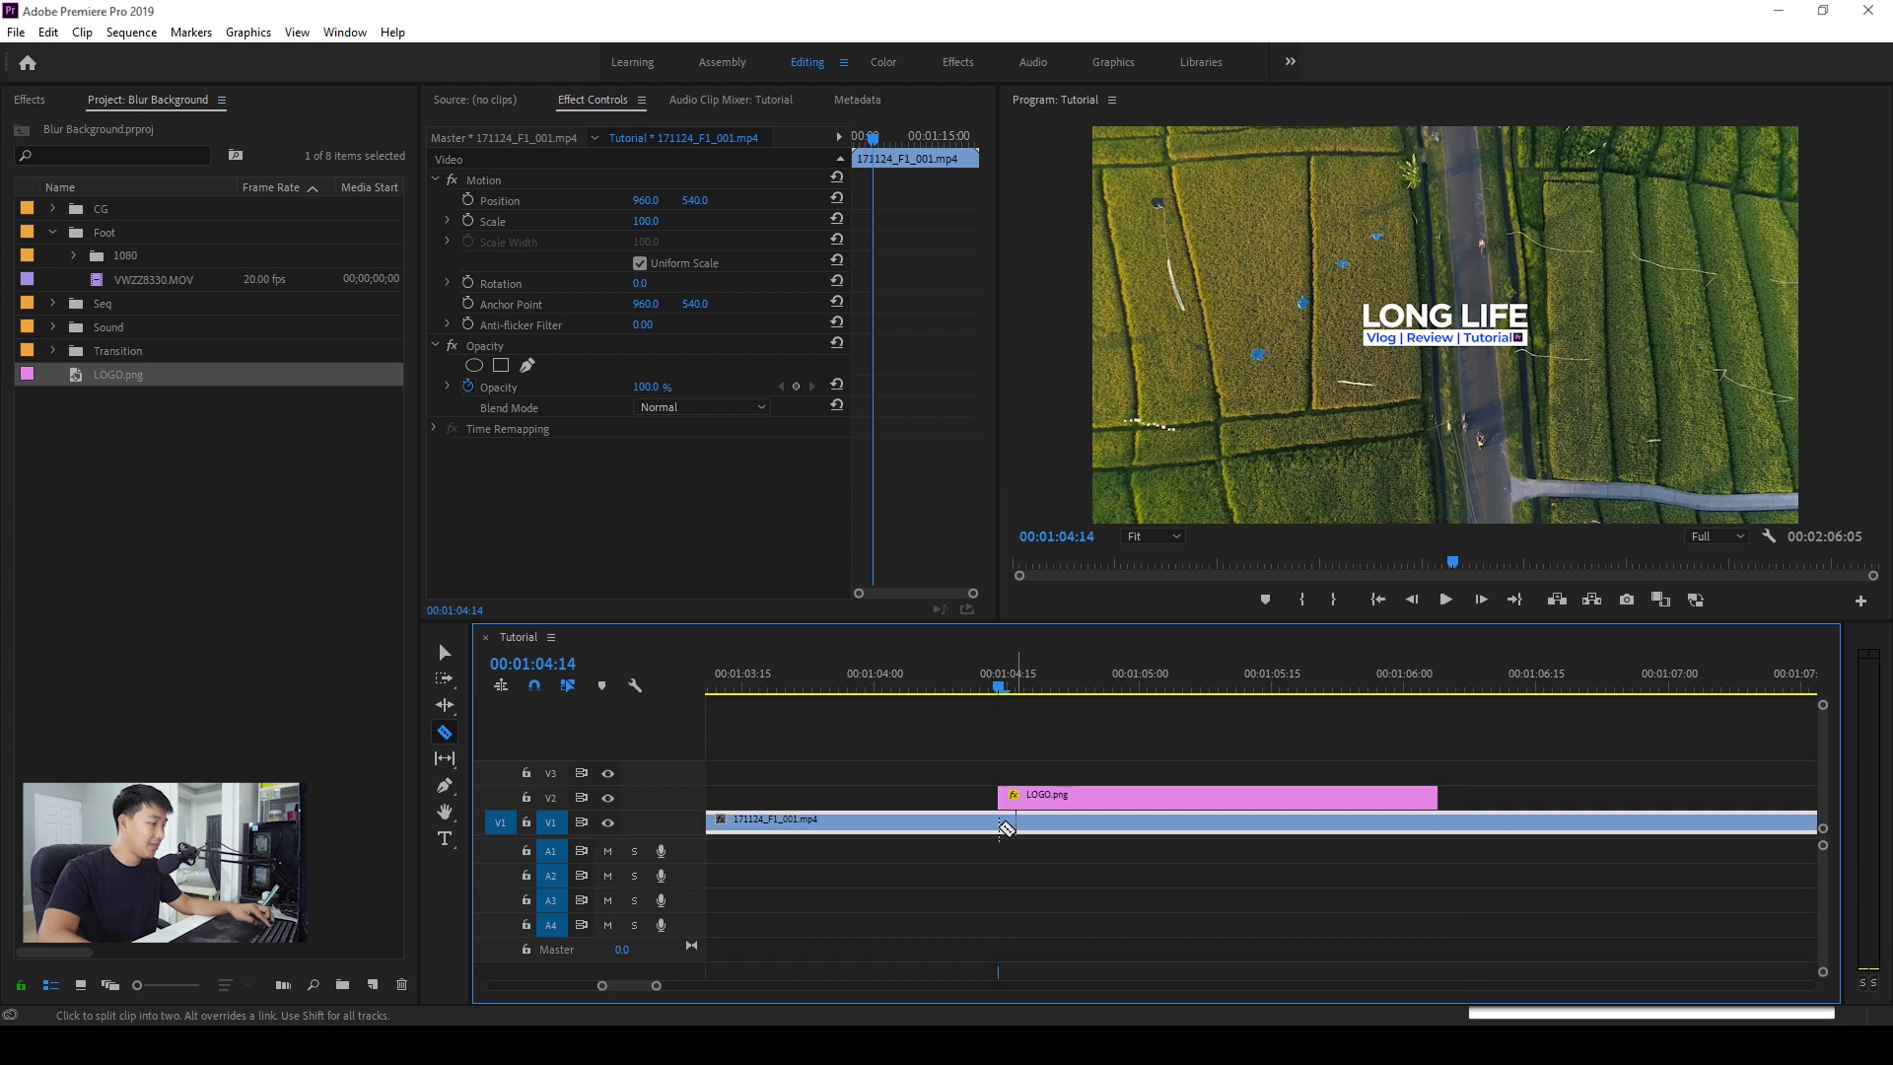
key(v)
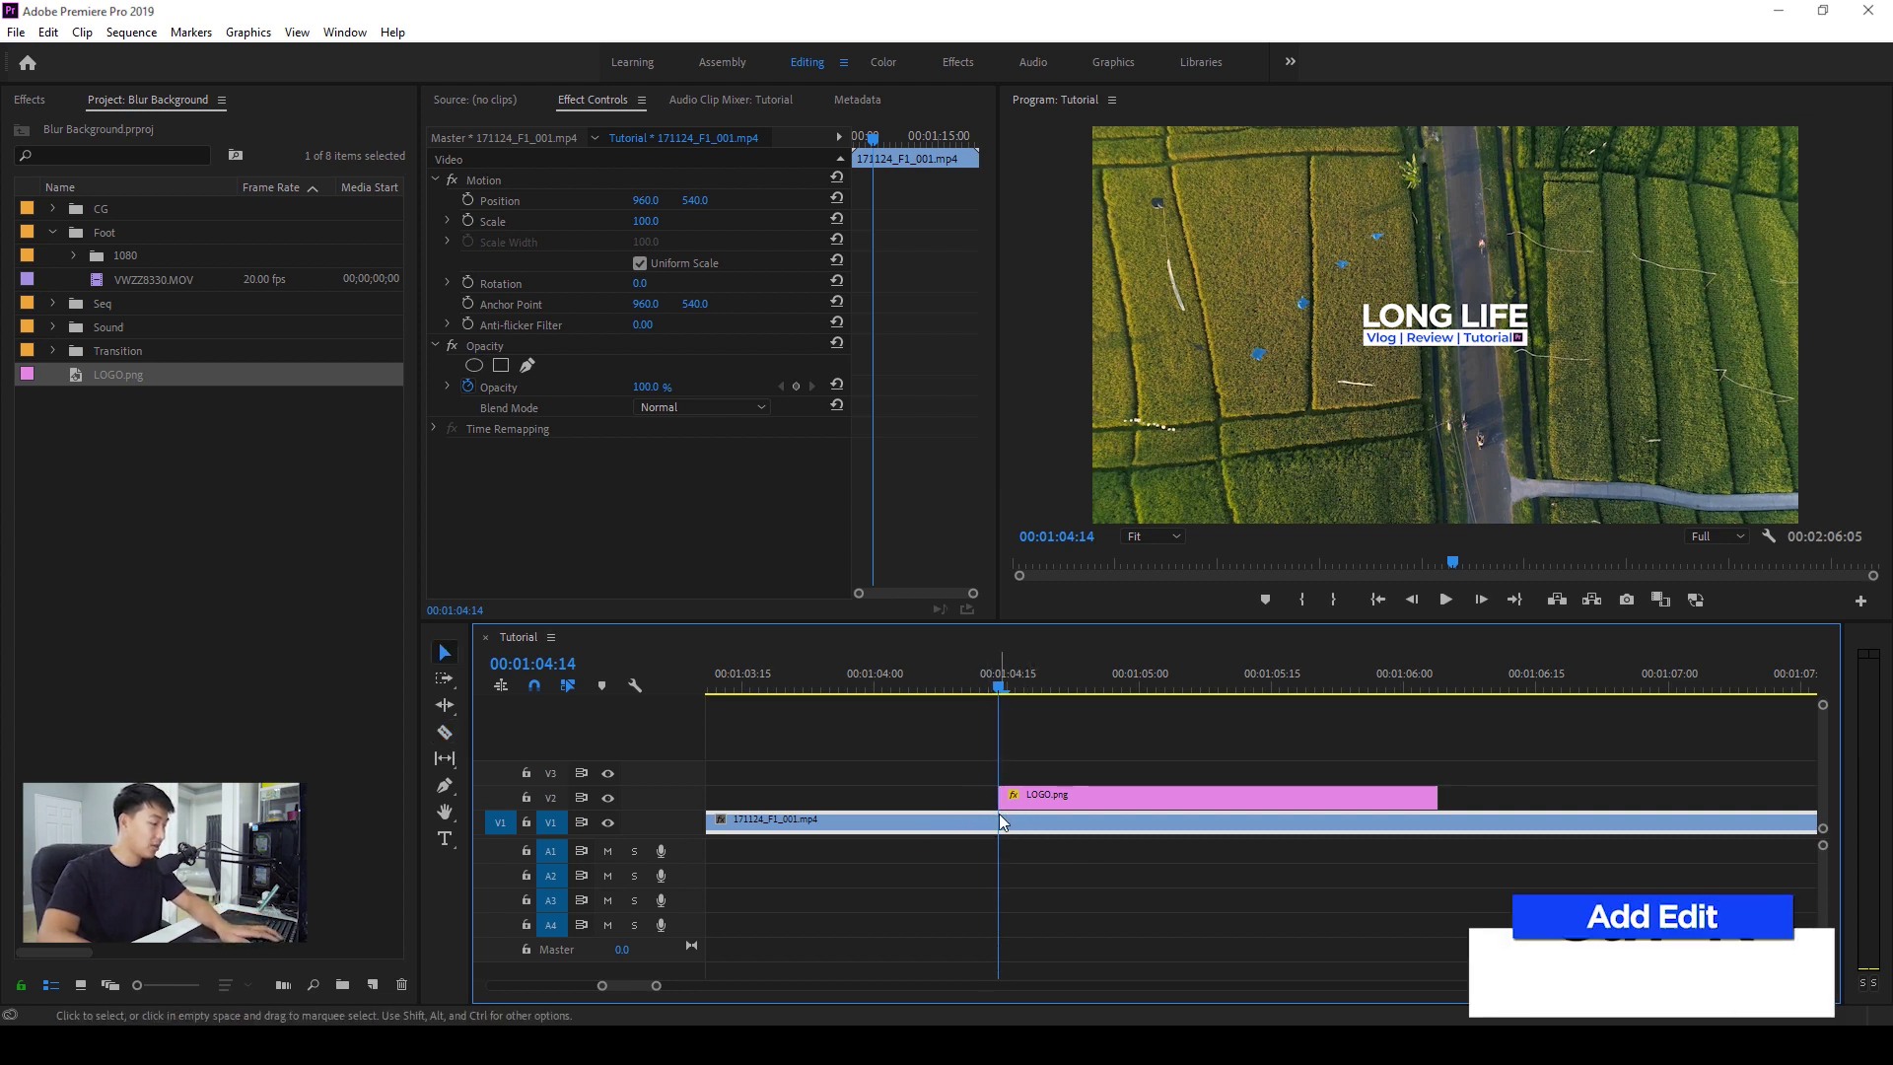
key(ctrl+k)
click(1439, 682)
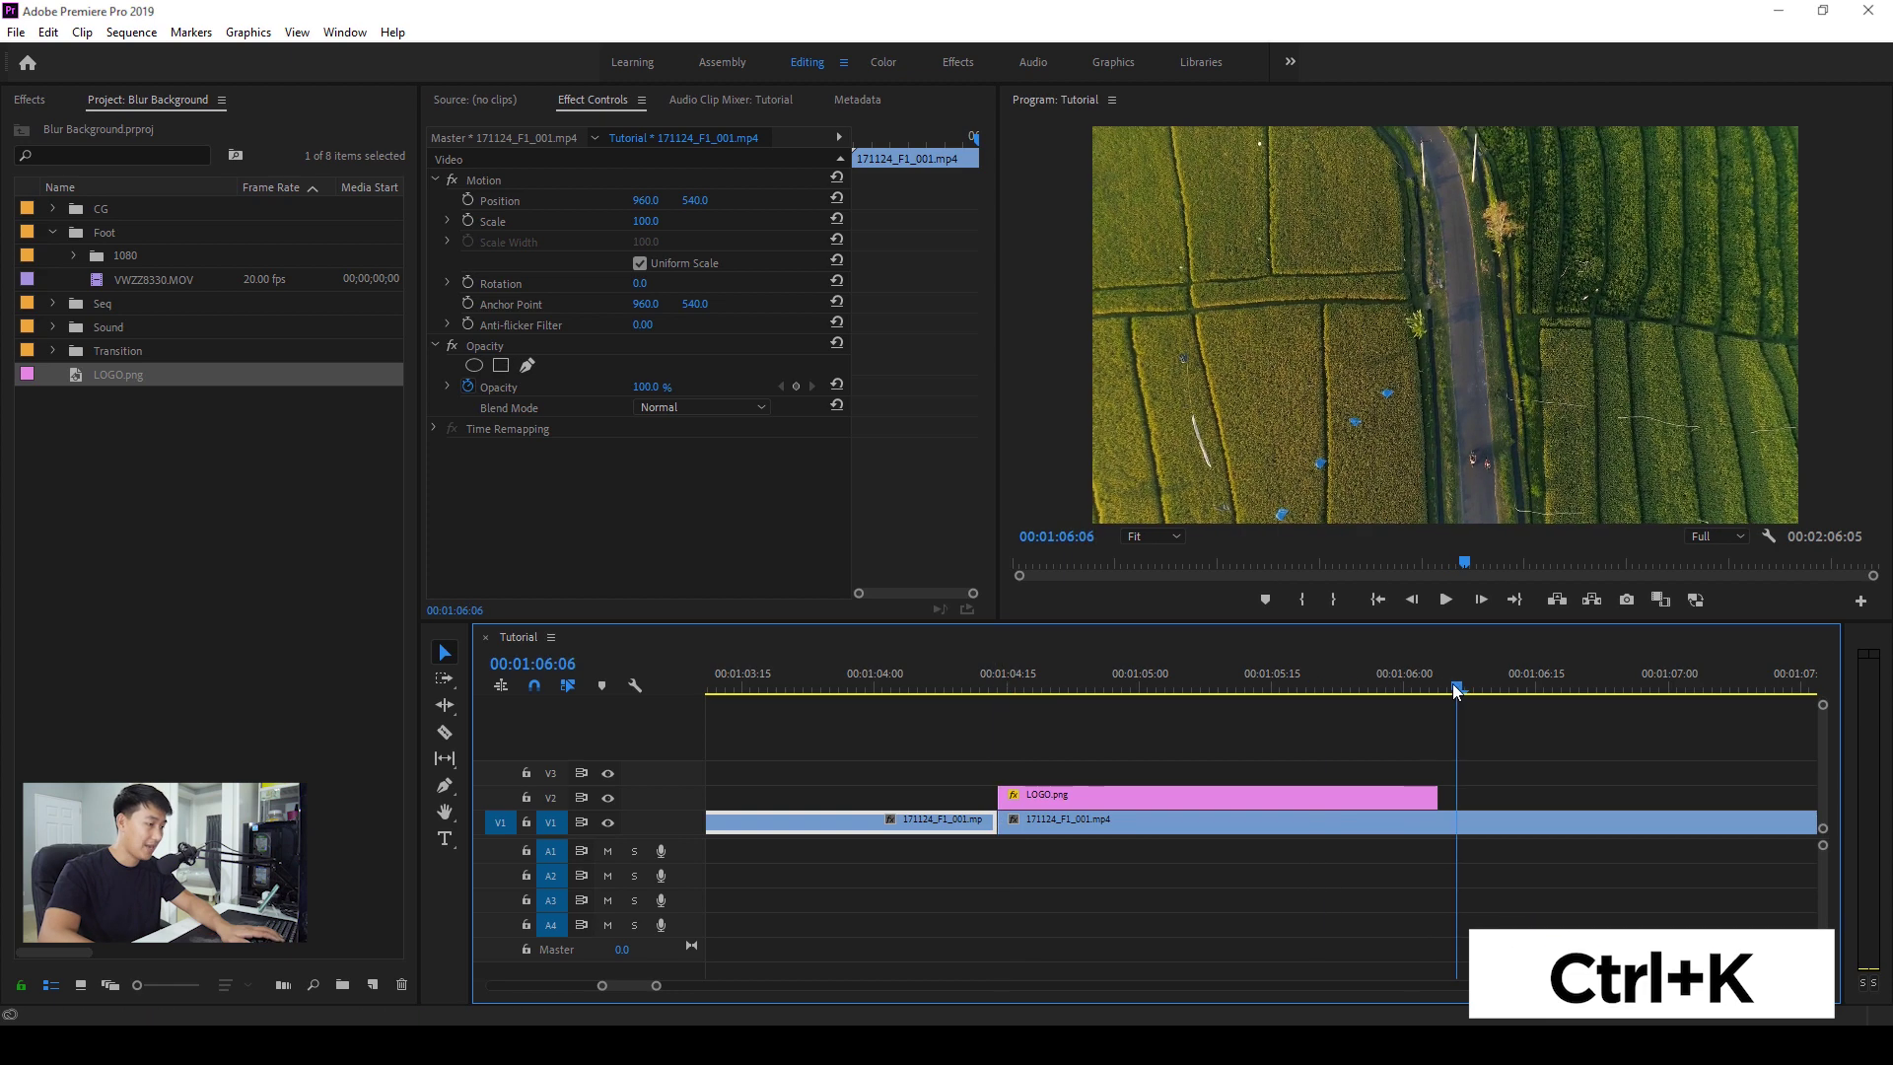
click(1410, 824)
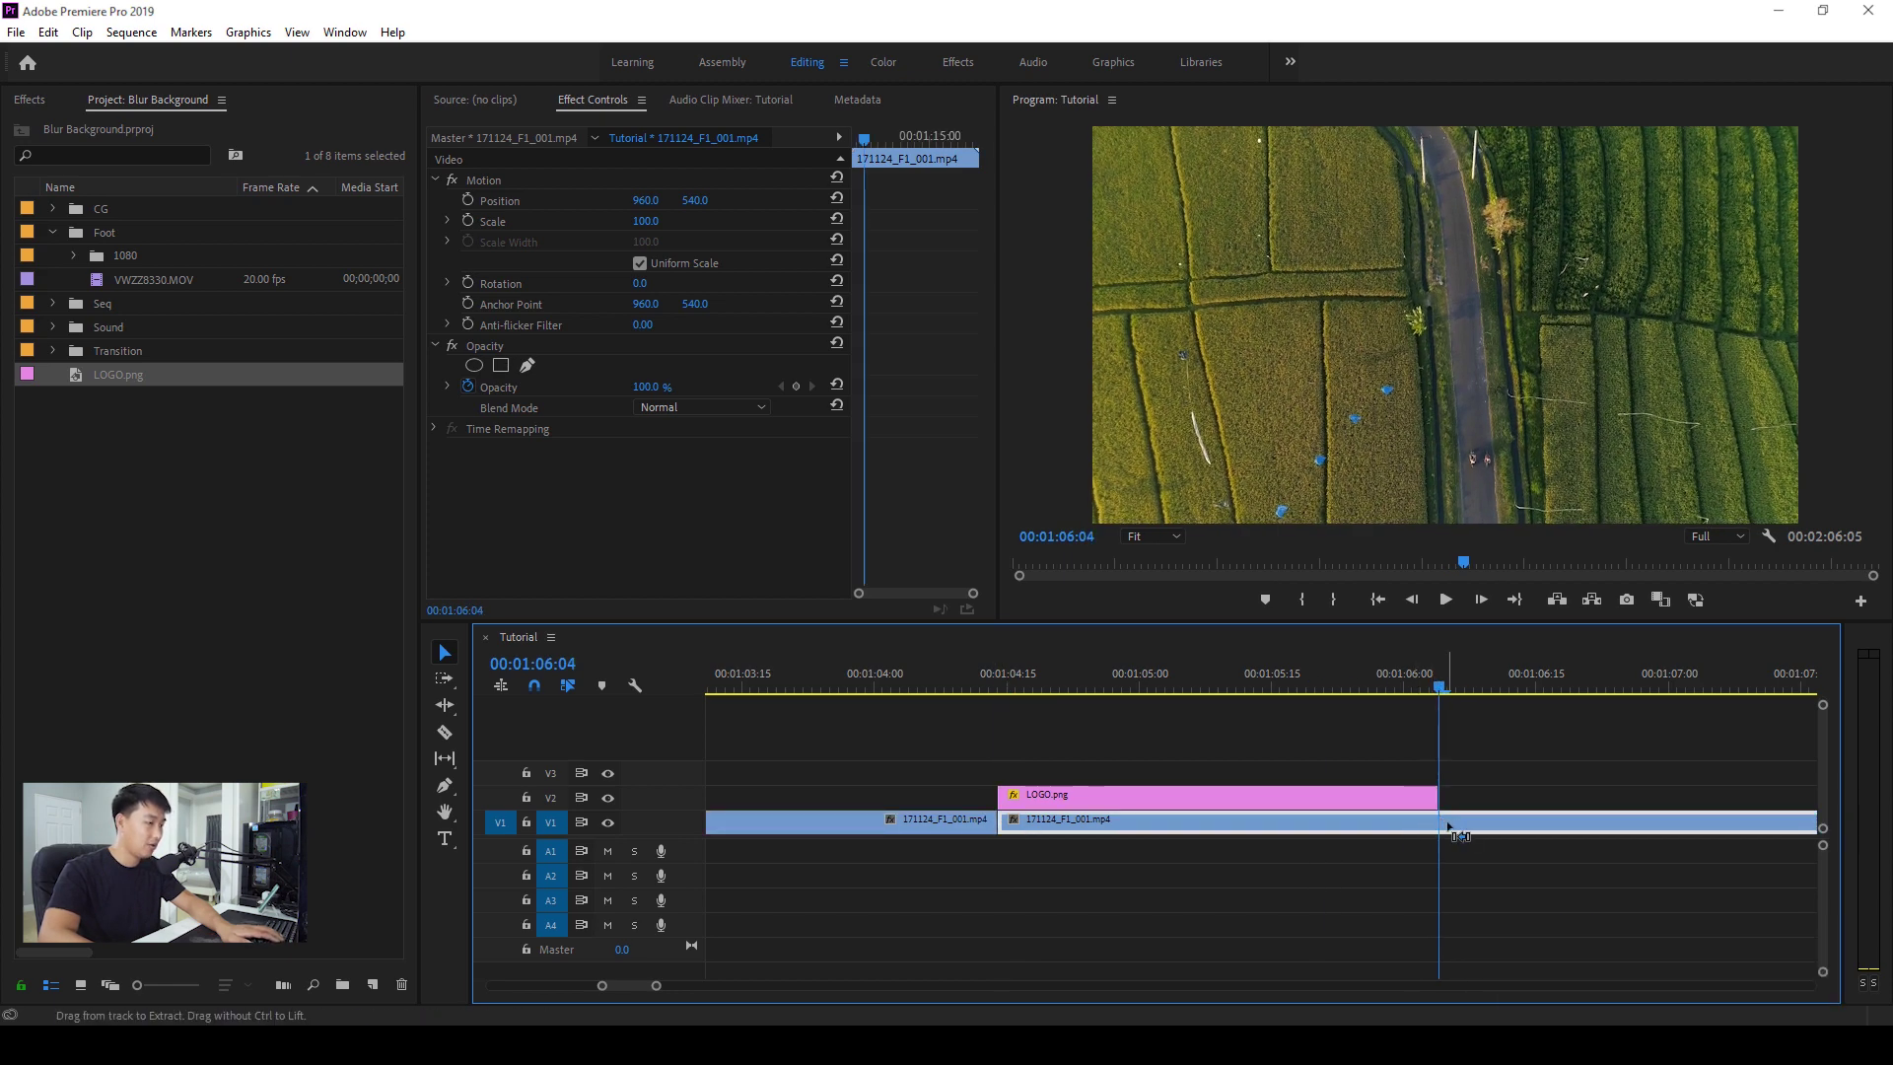
click(1247, 732)
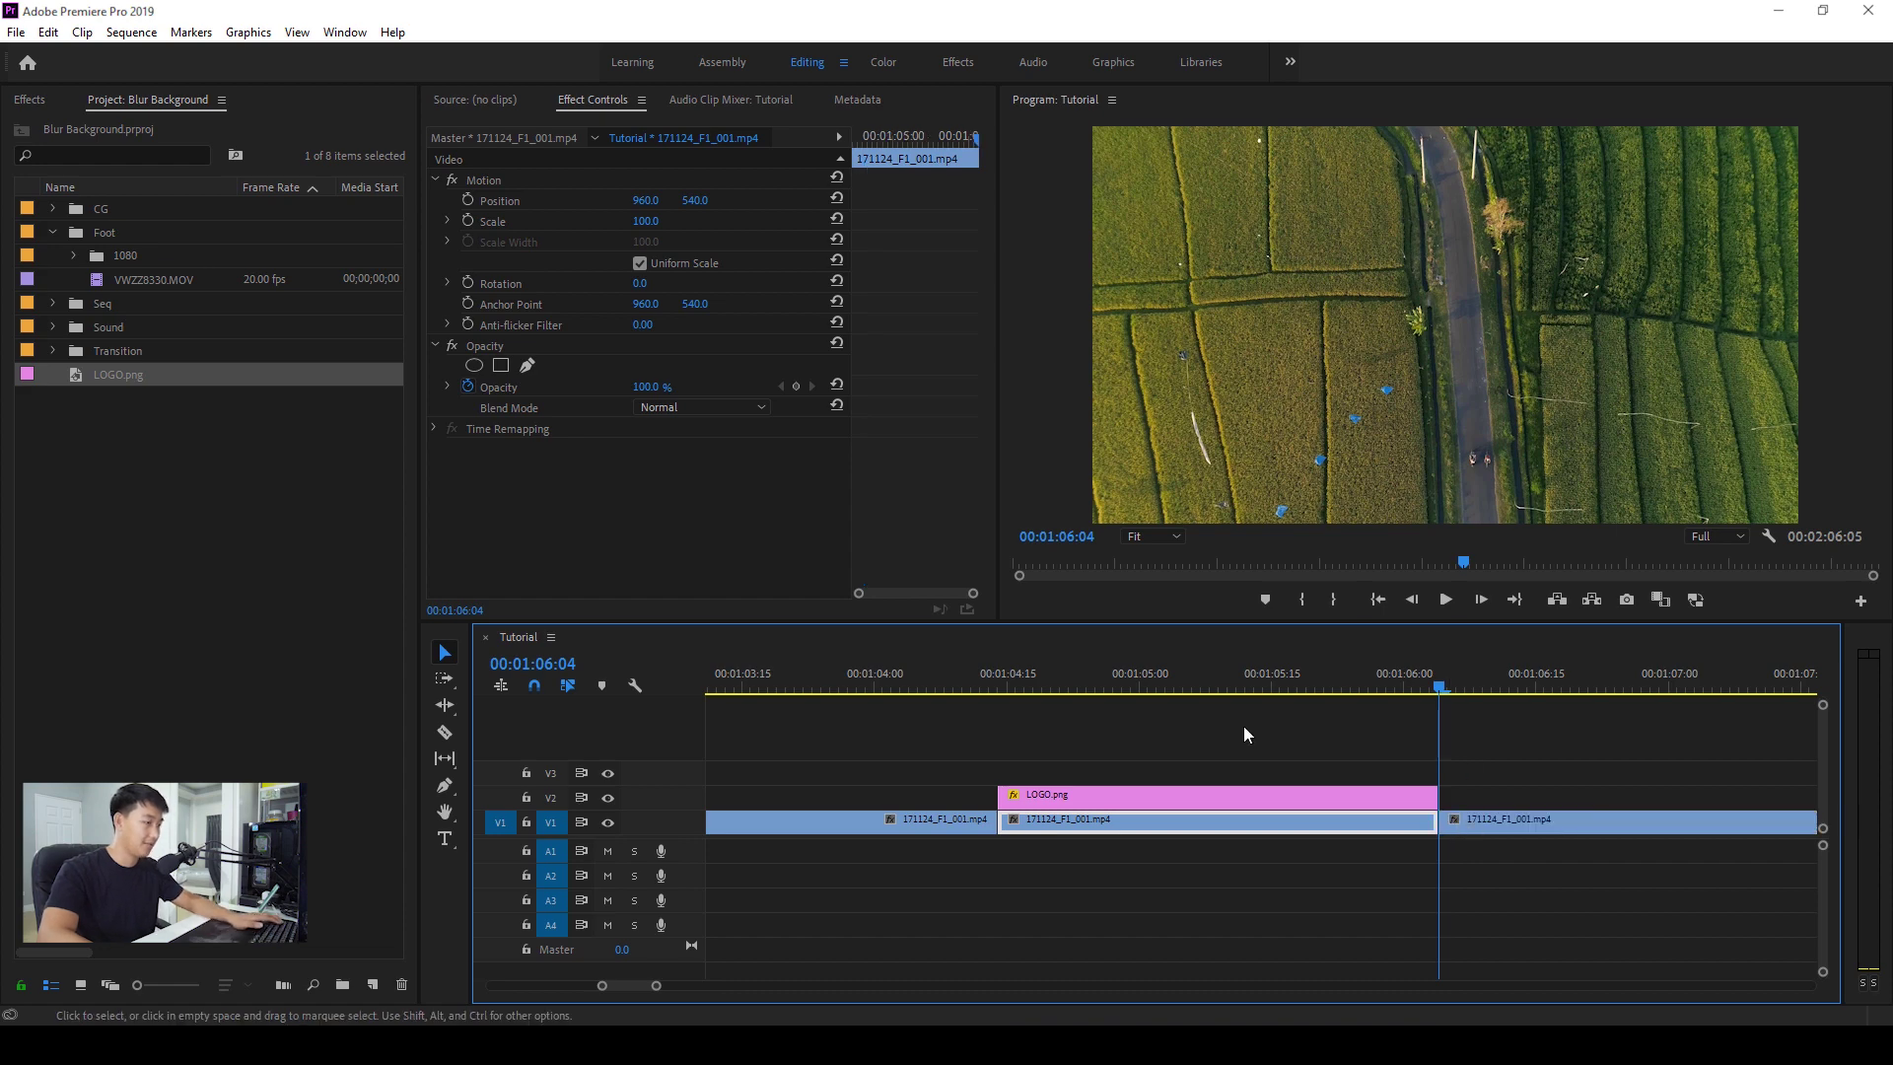
click(1124, 678)
- Apply Gaussian Blur from Video Effects > Blur & Sharpen to the rice-field piece under the logo
click(30, 100)
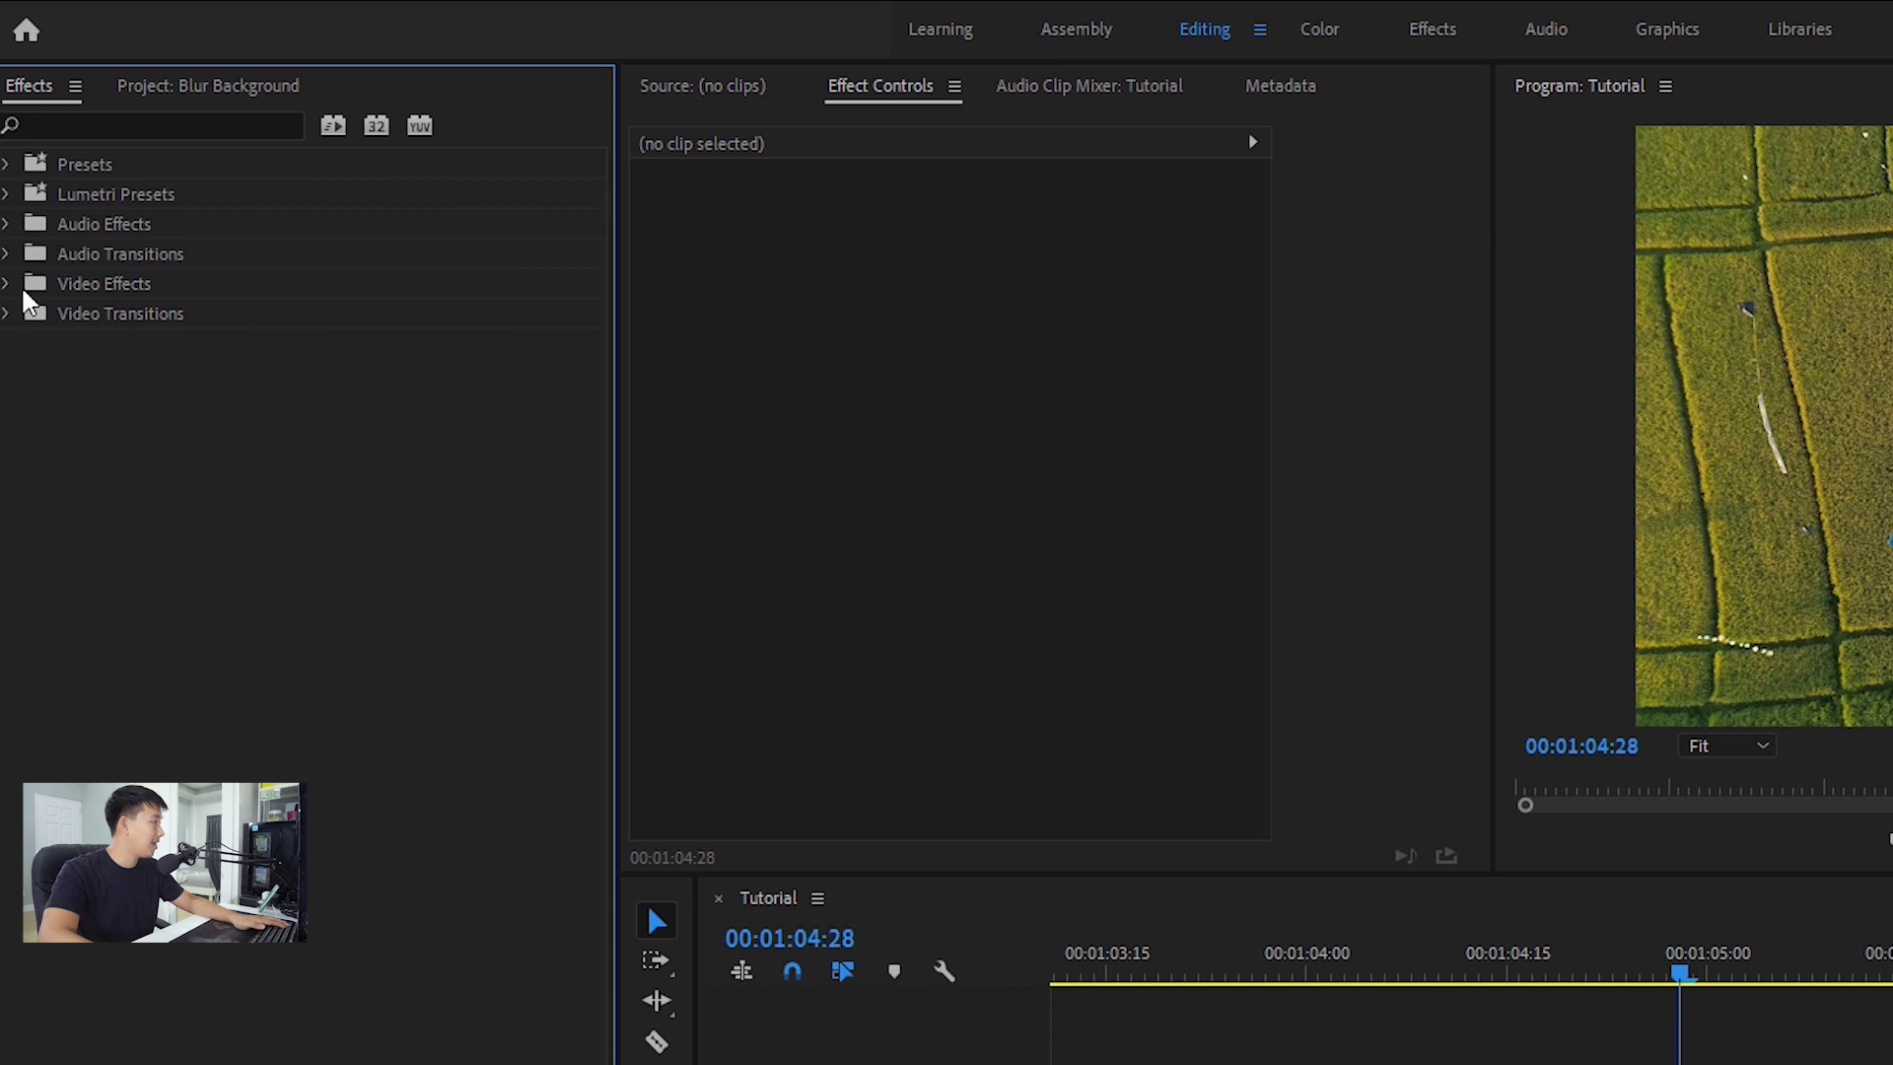
click(8, 284)
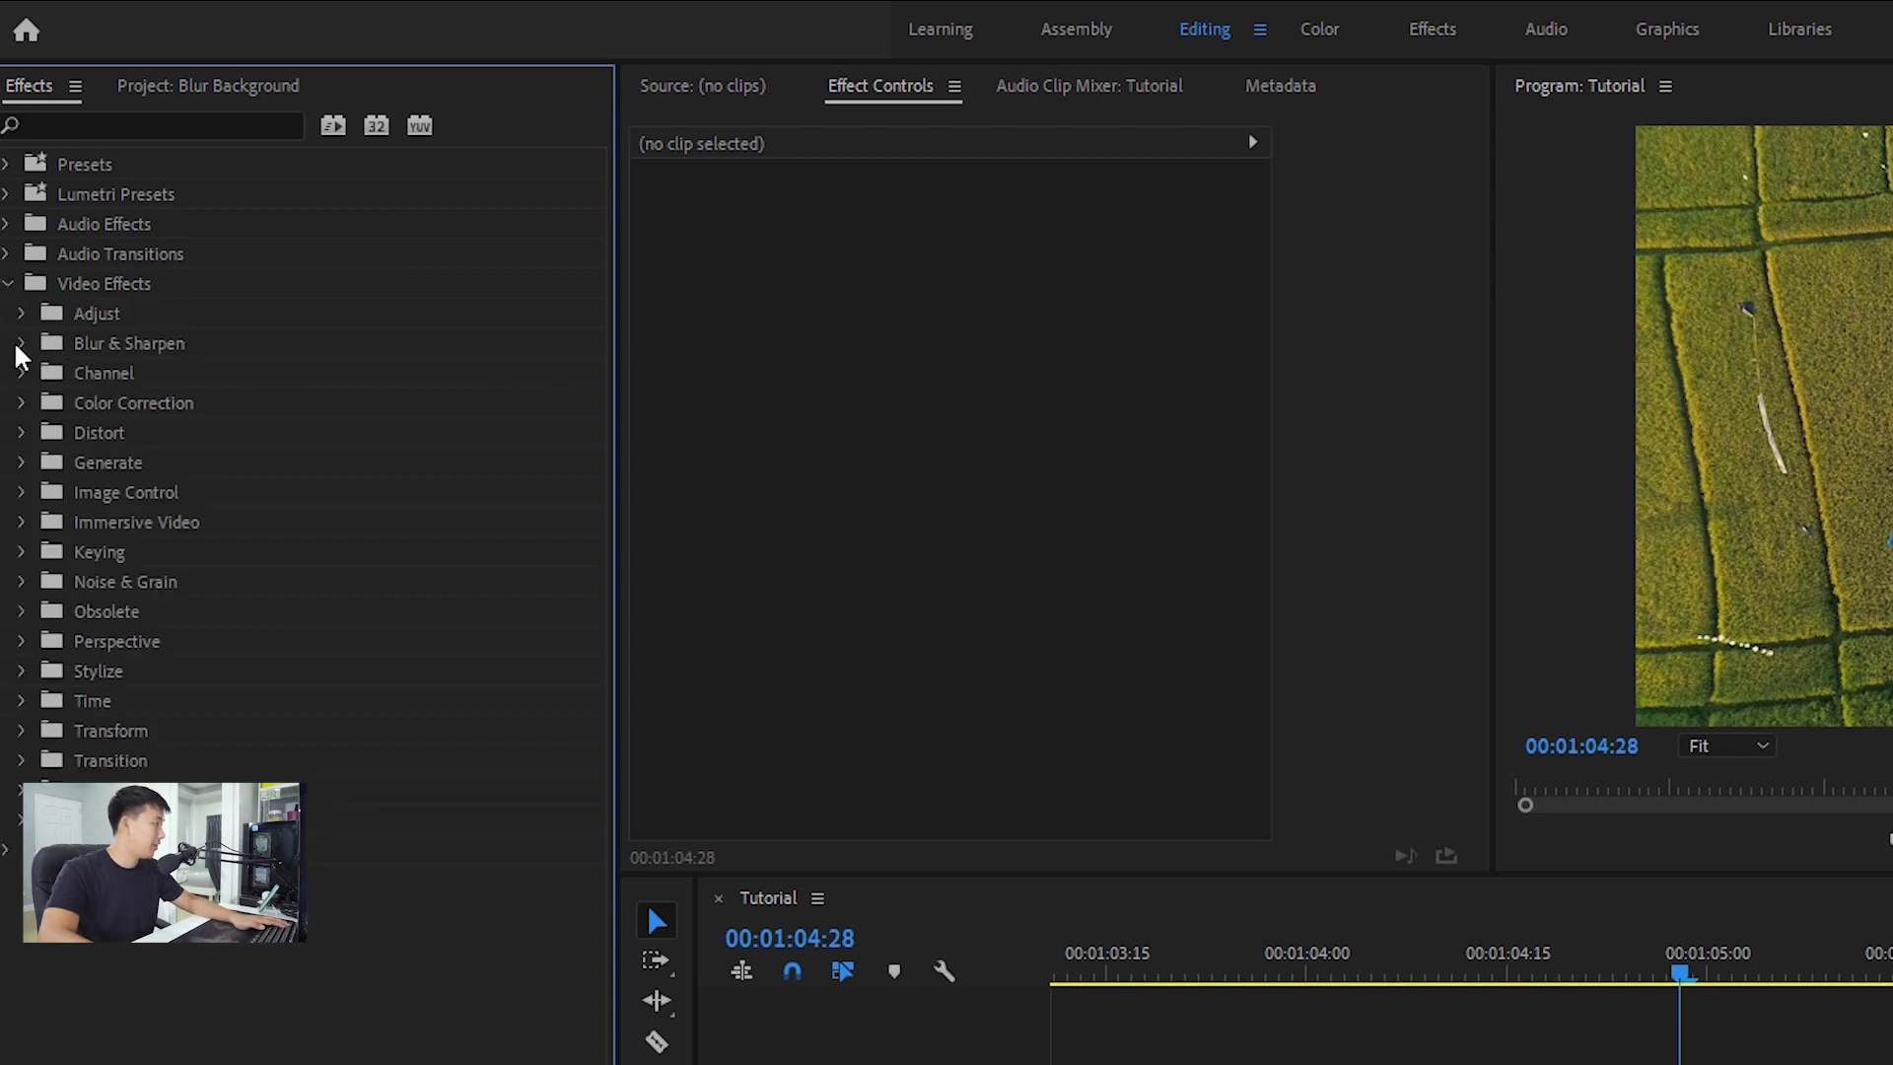
click(21, 343)
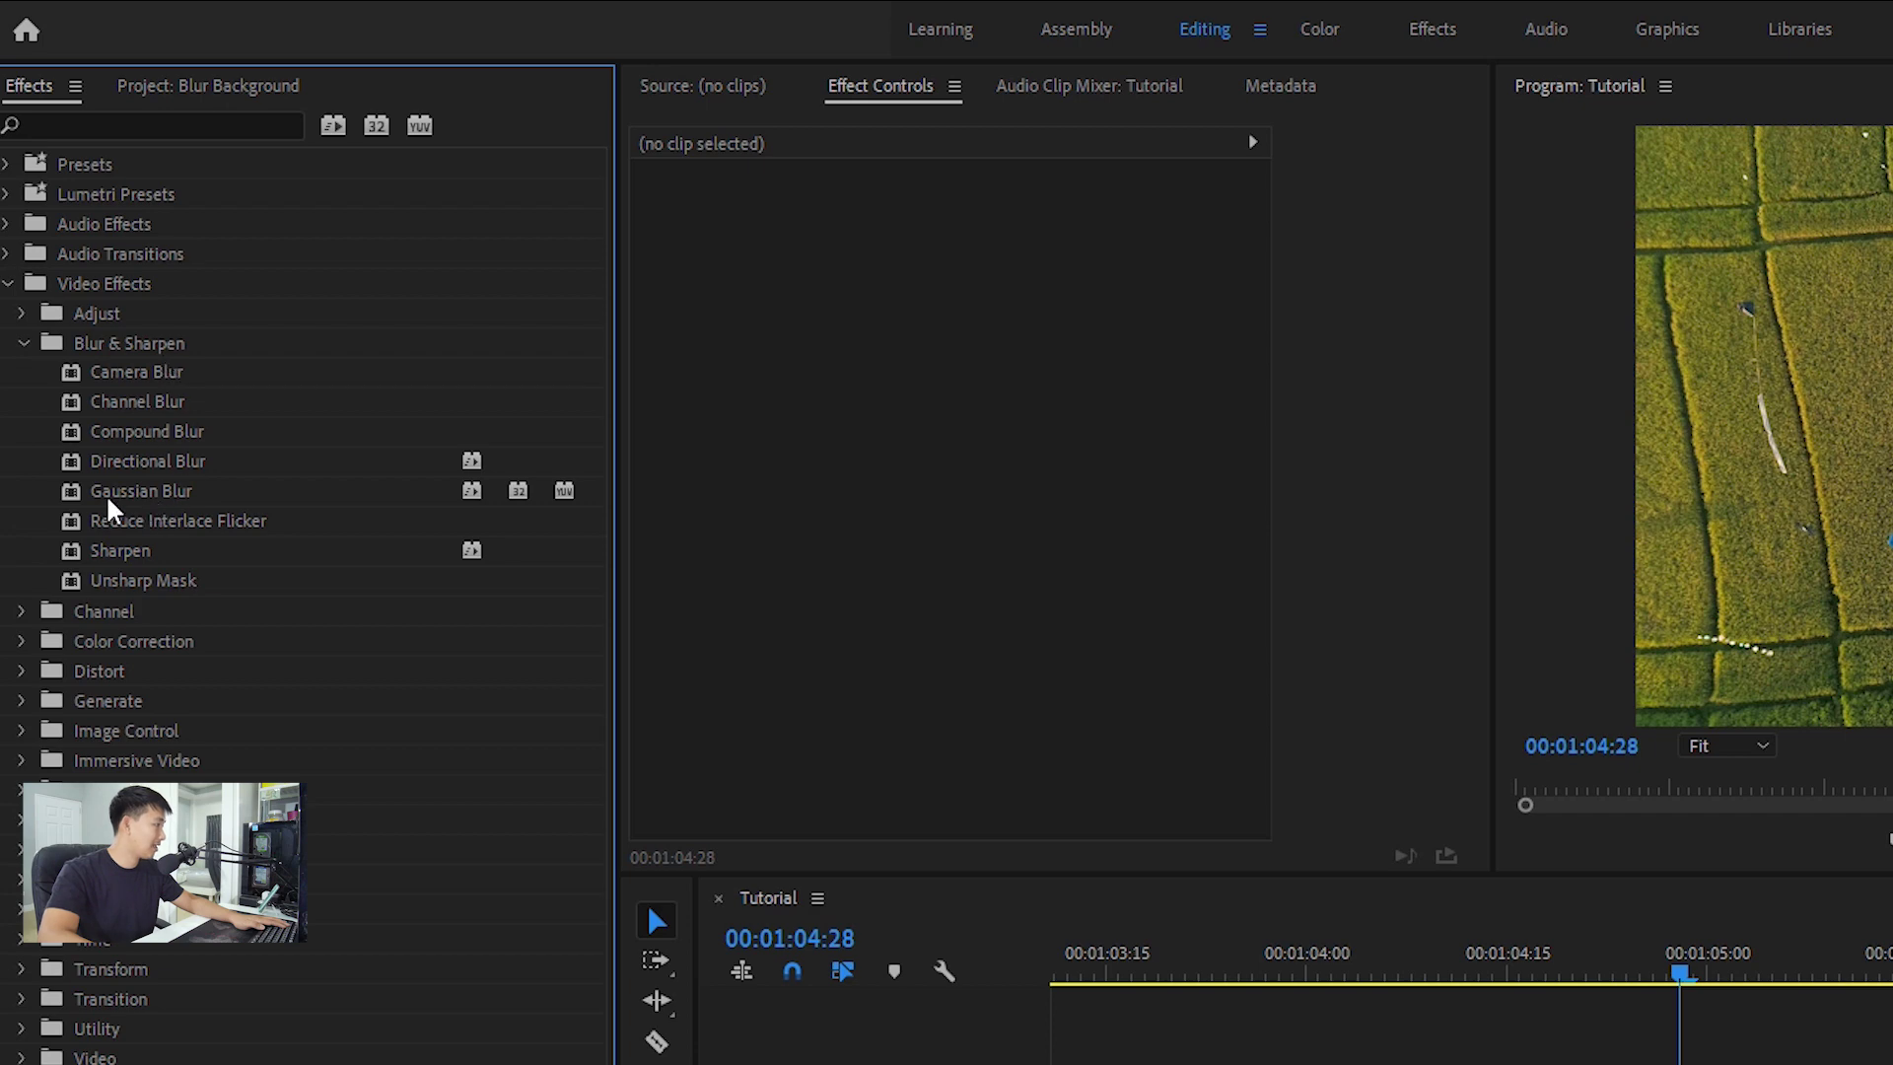
drag(227, 498, 1096, 833)
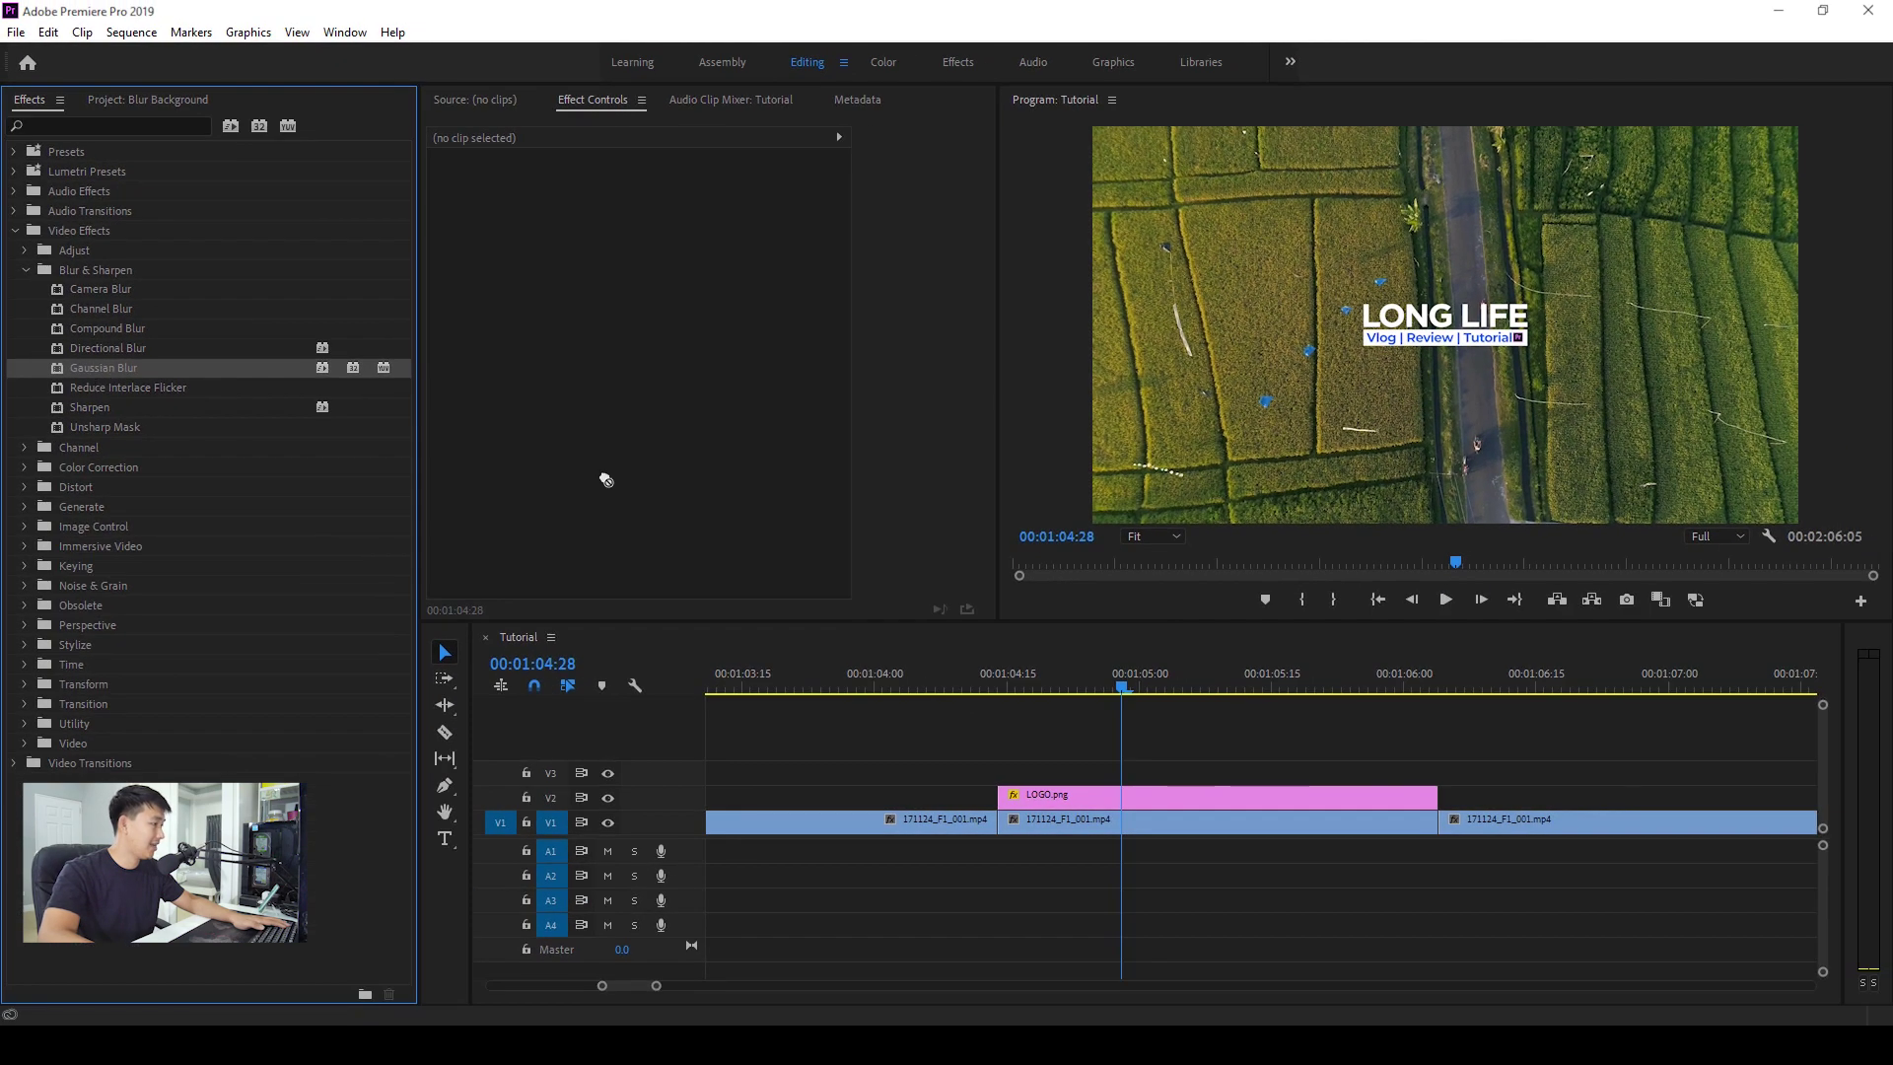
drag(1099, 831, 1100, 831)
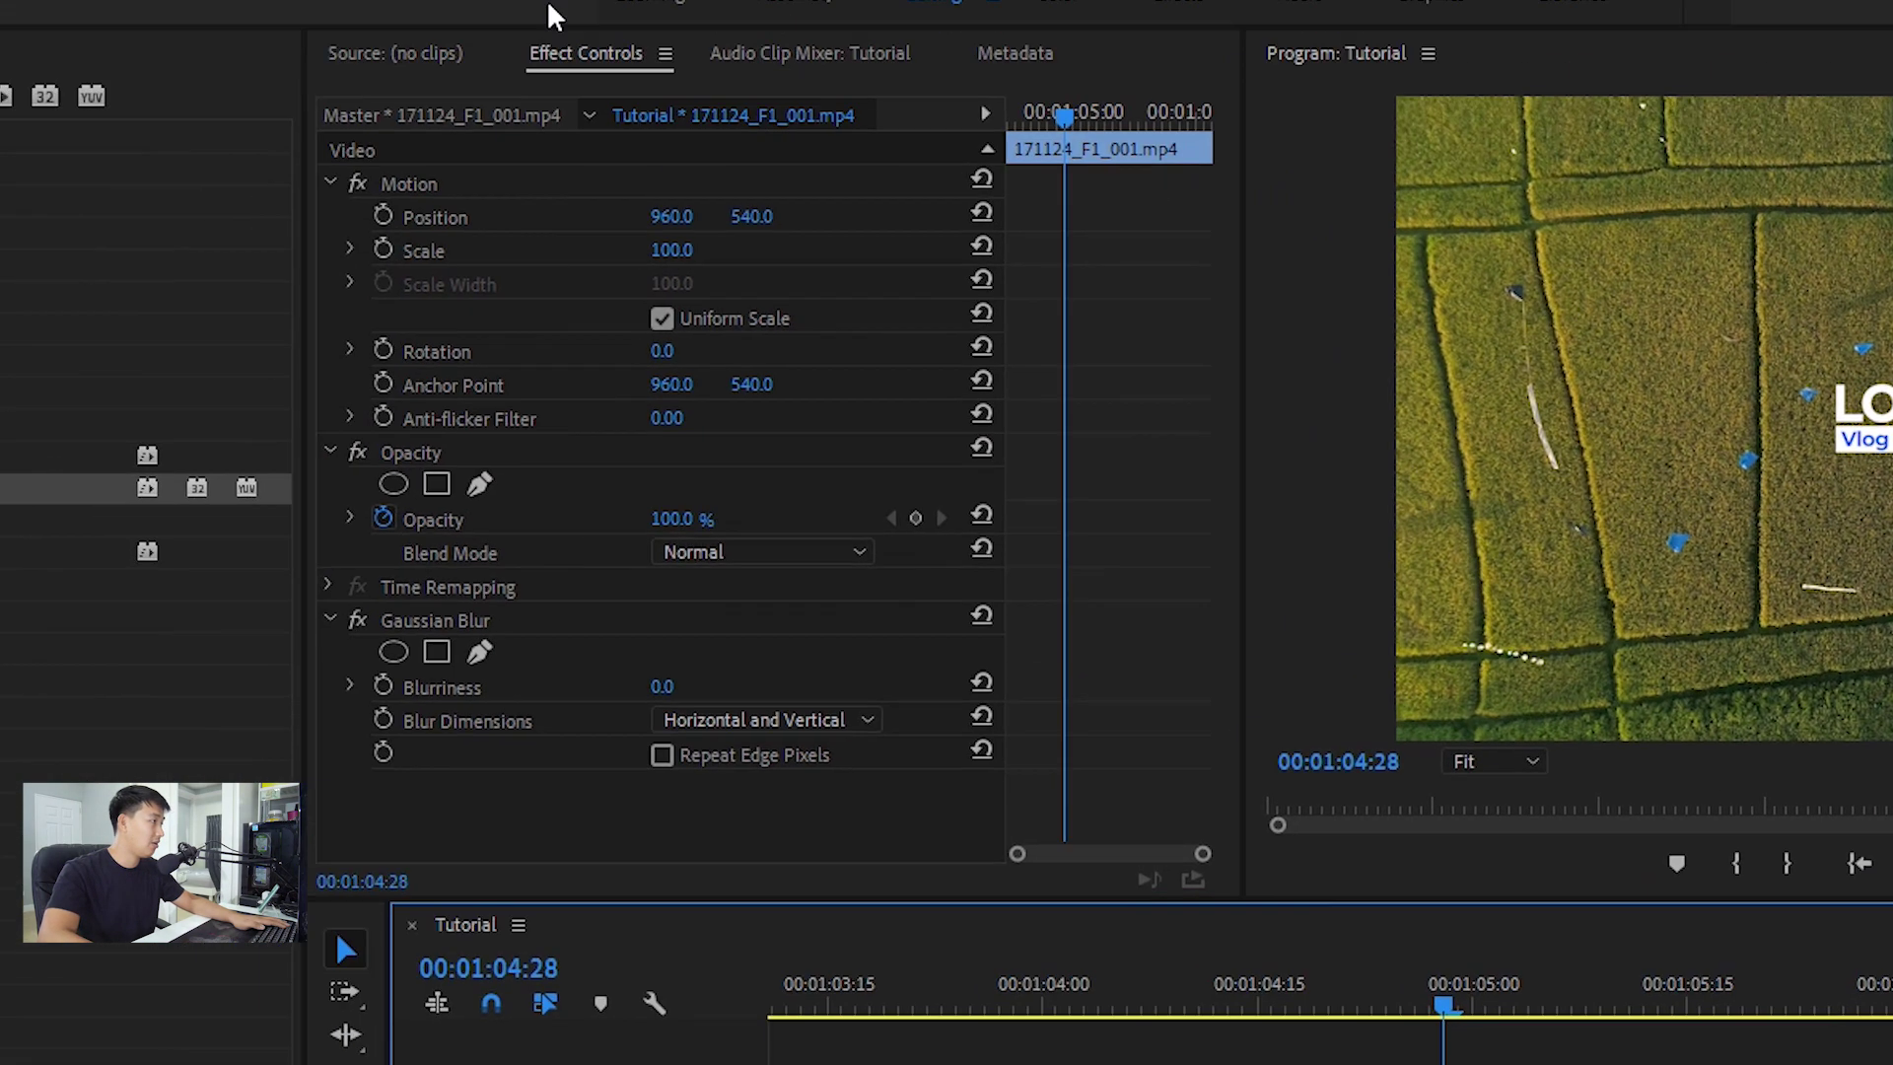
click(628, 91)
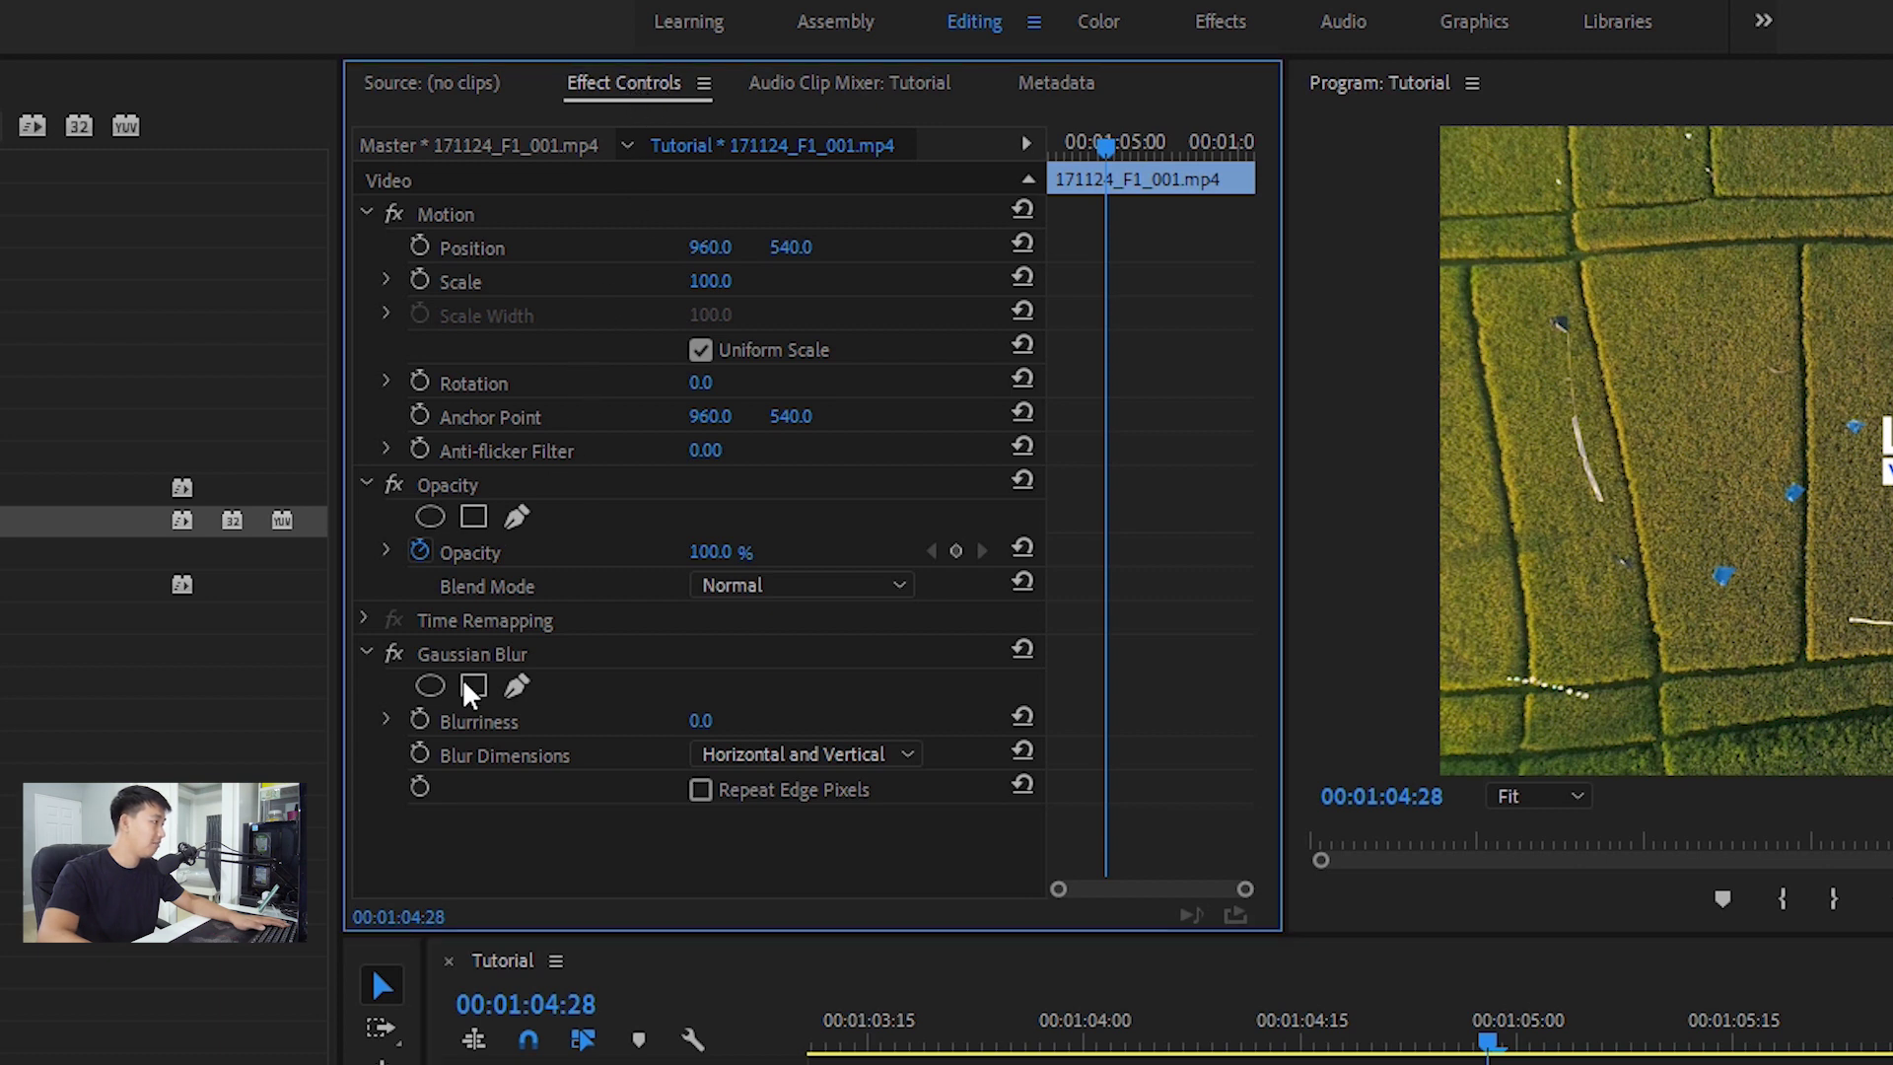
click(523, 659)
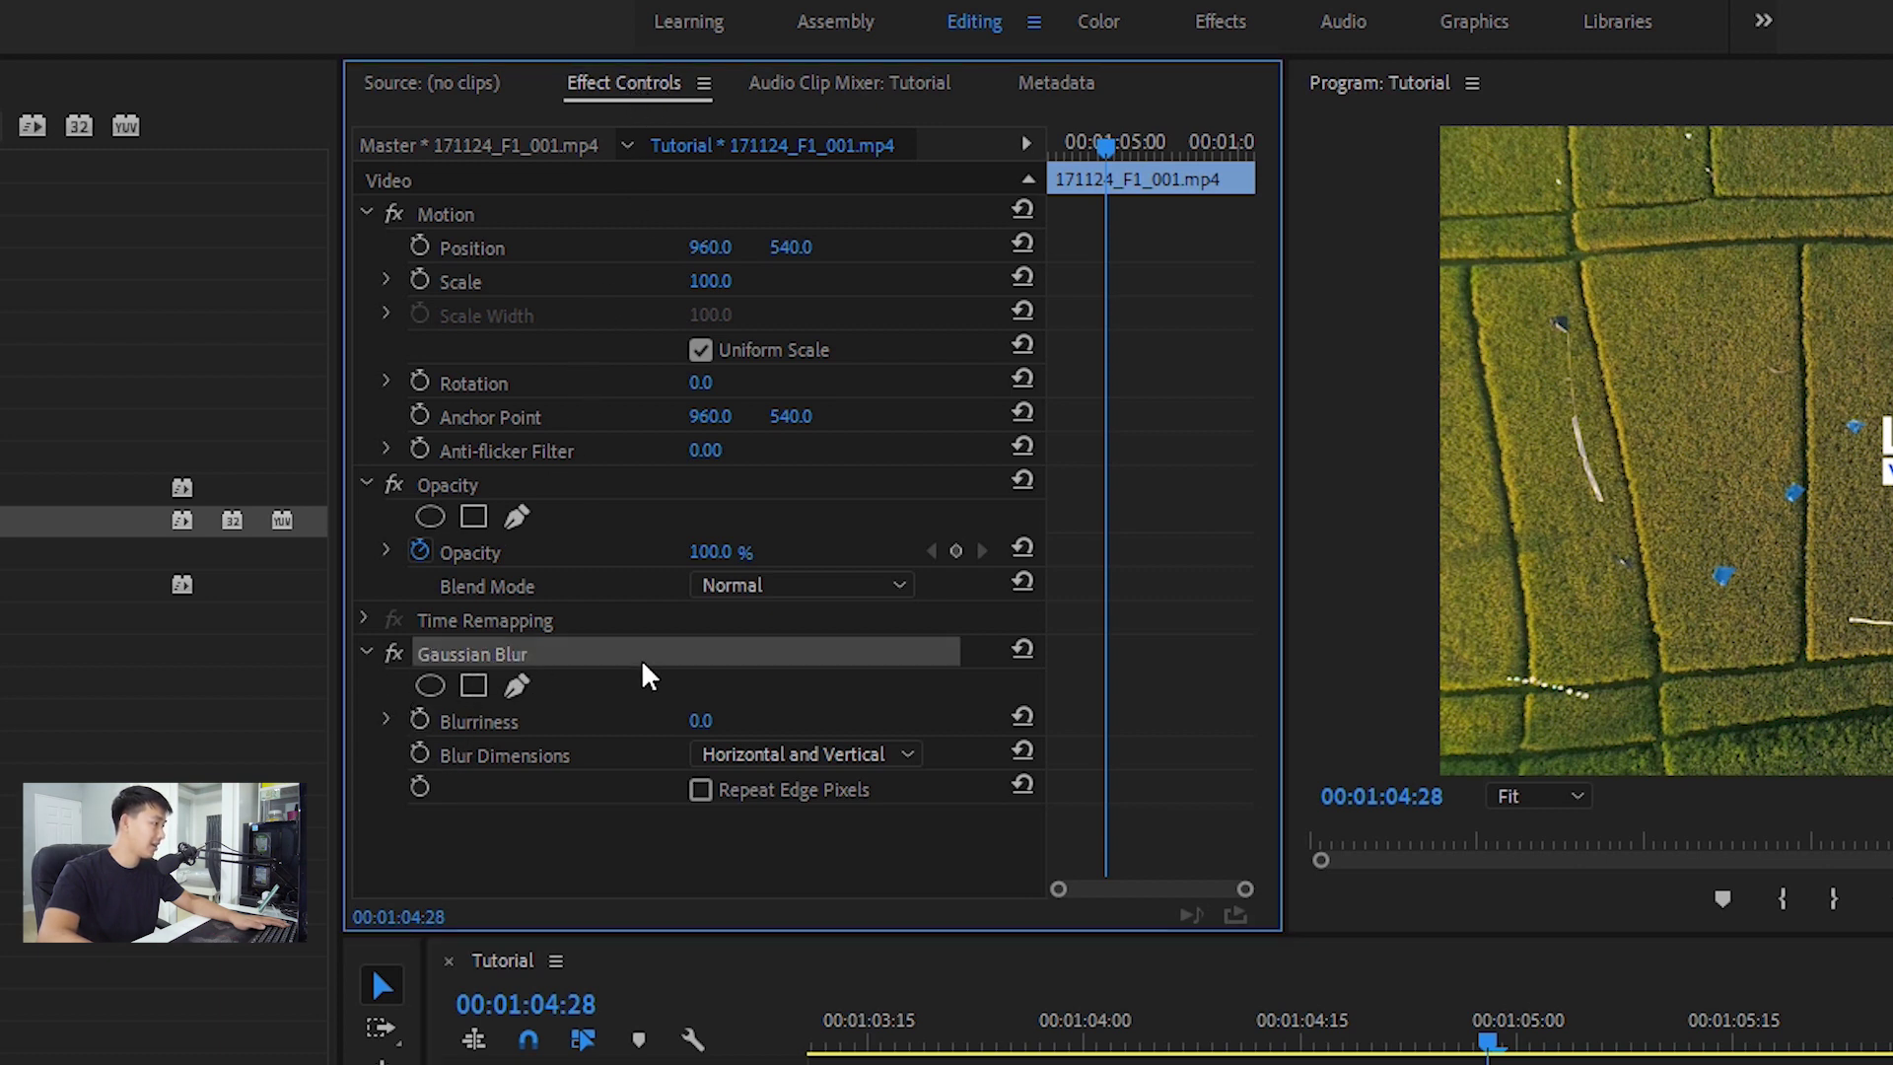
click(385, 721)
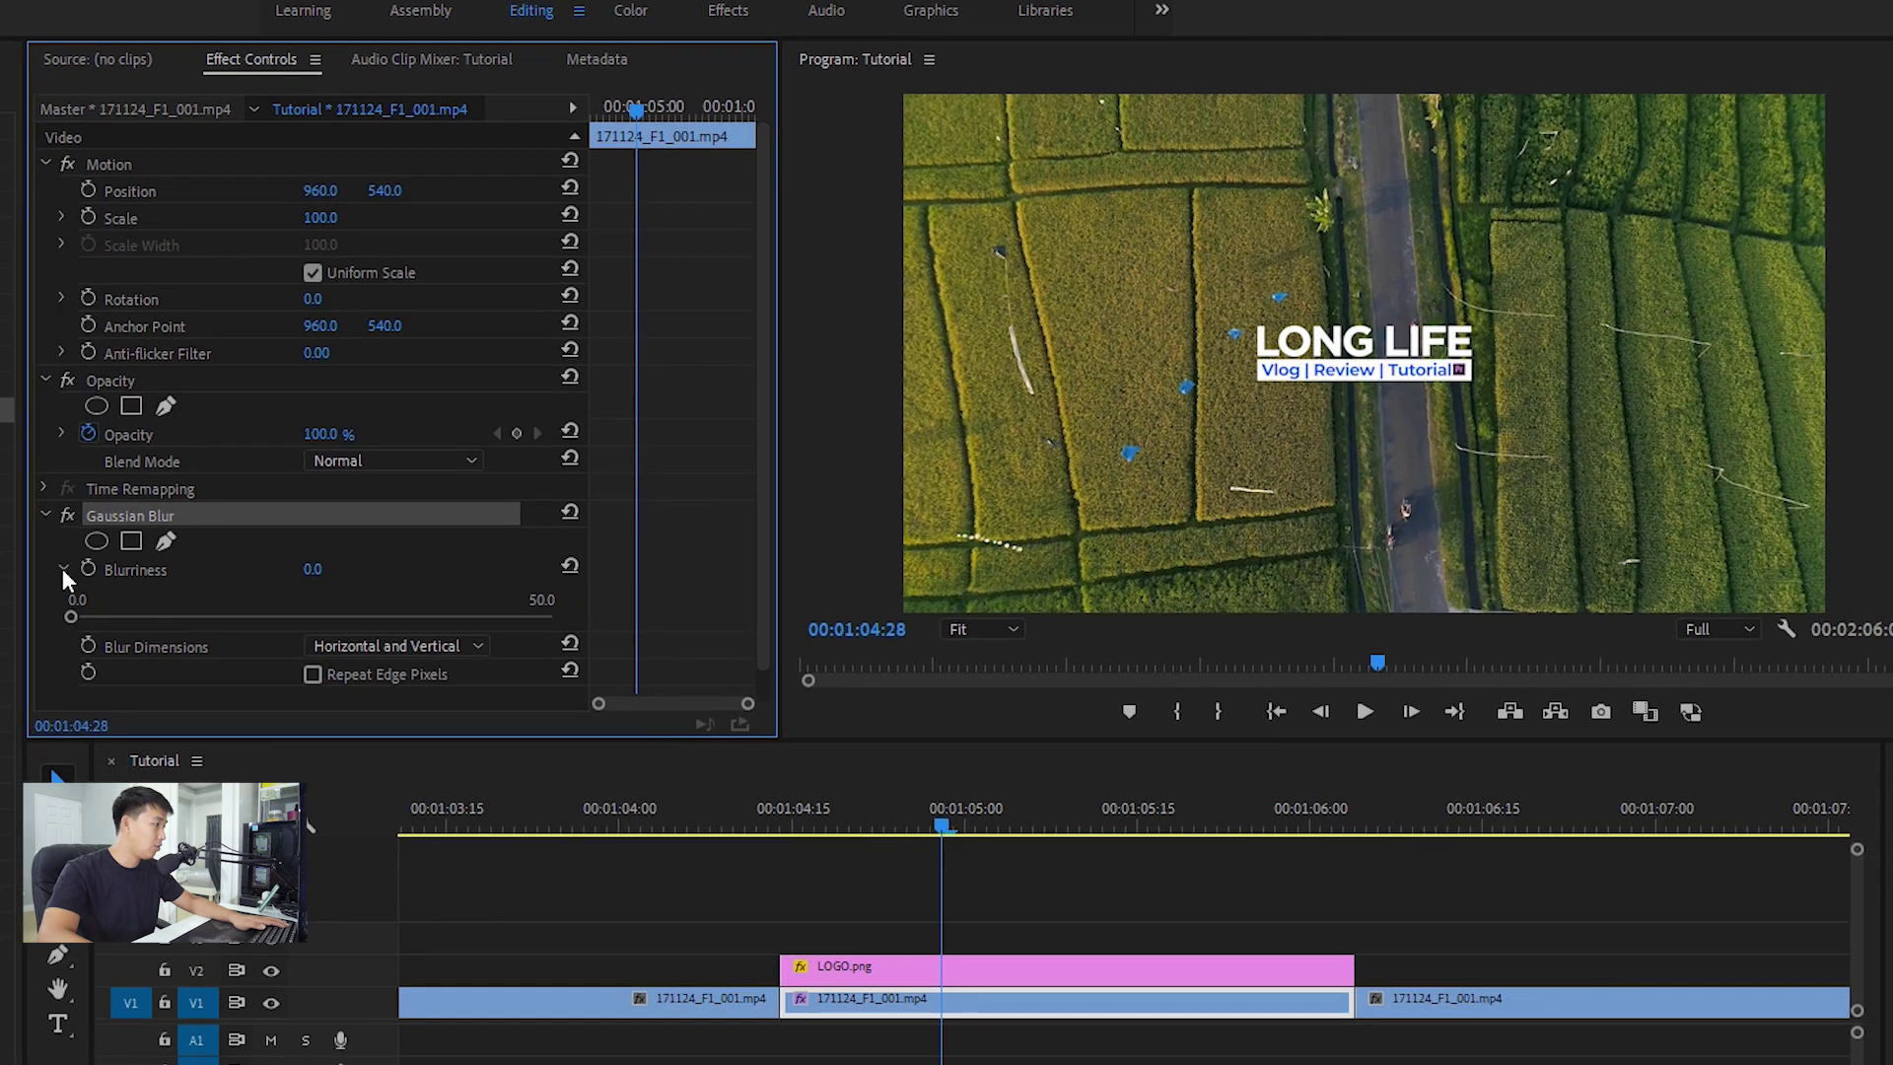
- Drag Gaussian Blur's Blurriness slider until it settles around 25.7
click(63, 568)
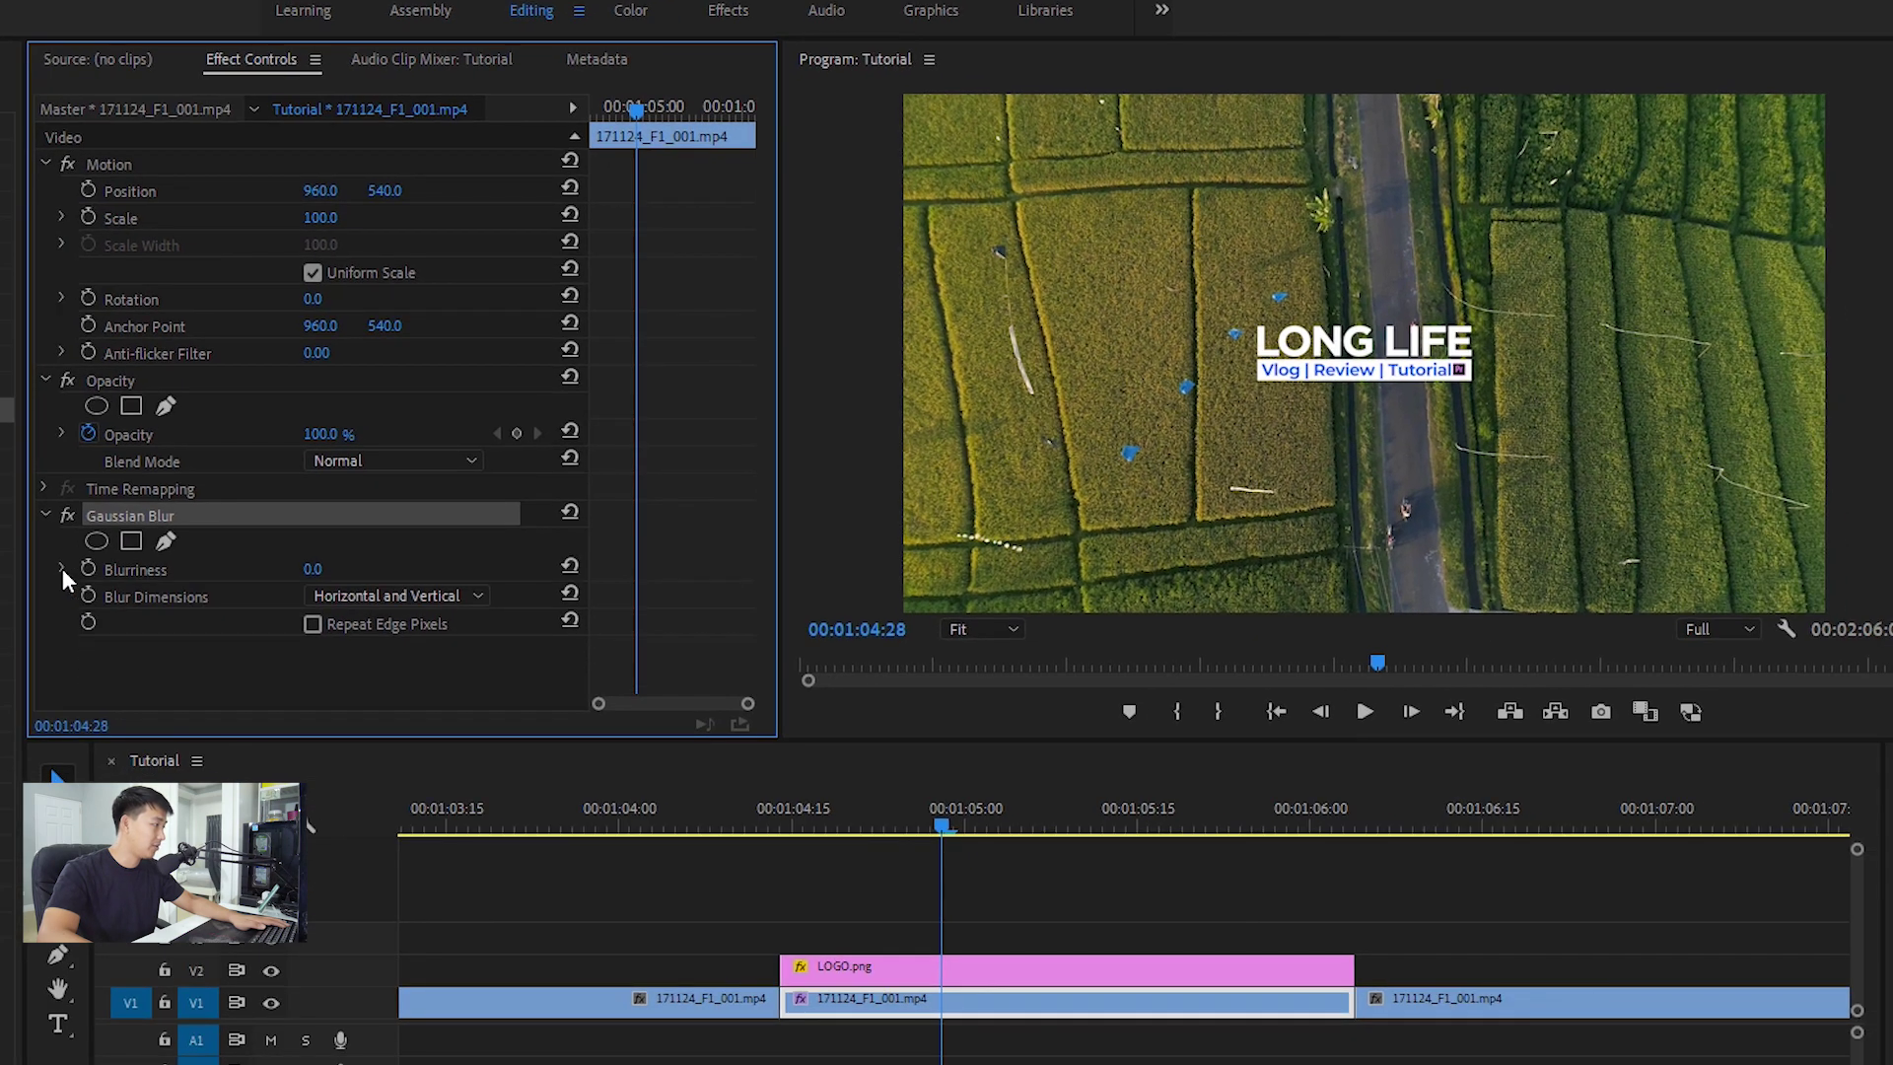
click(62, 569)
mouse_move(77, 616)
mouse_down()
mouse_move(417, 647)
mouse_move(217, 619)
mouse_move(363, 621)
mouse_up()
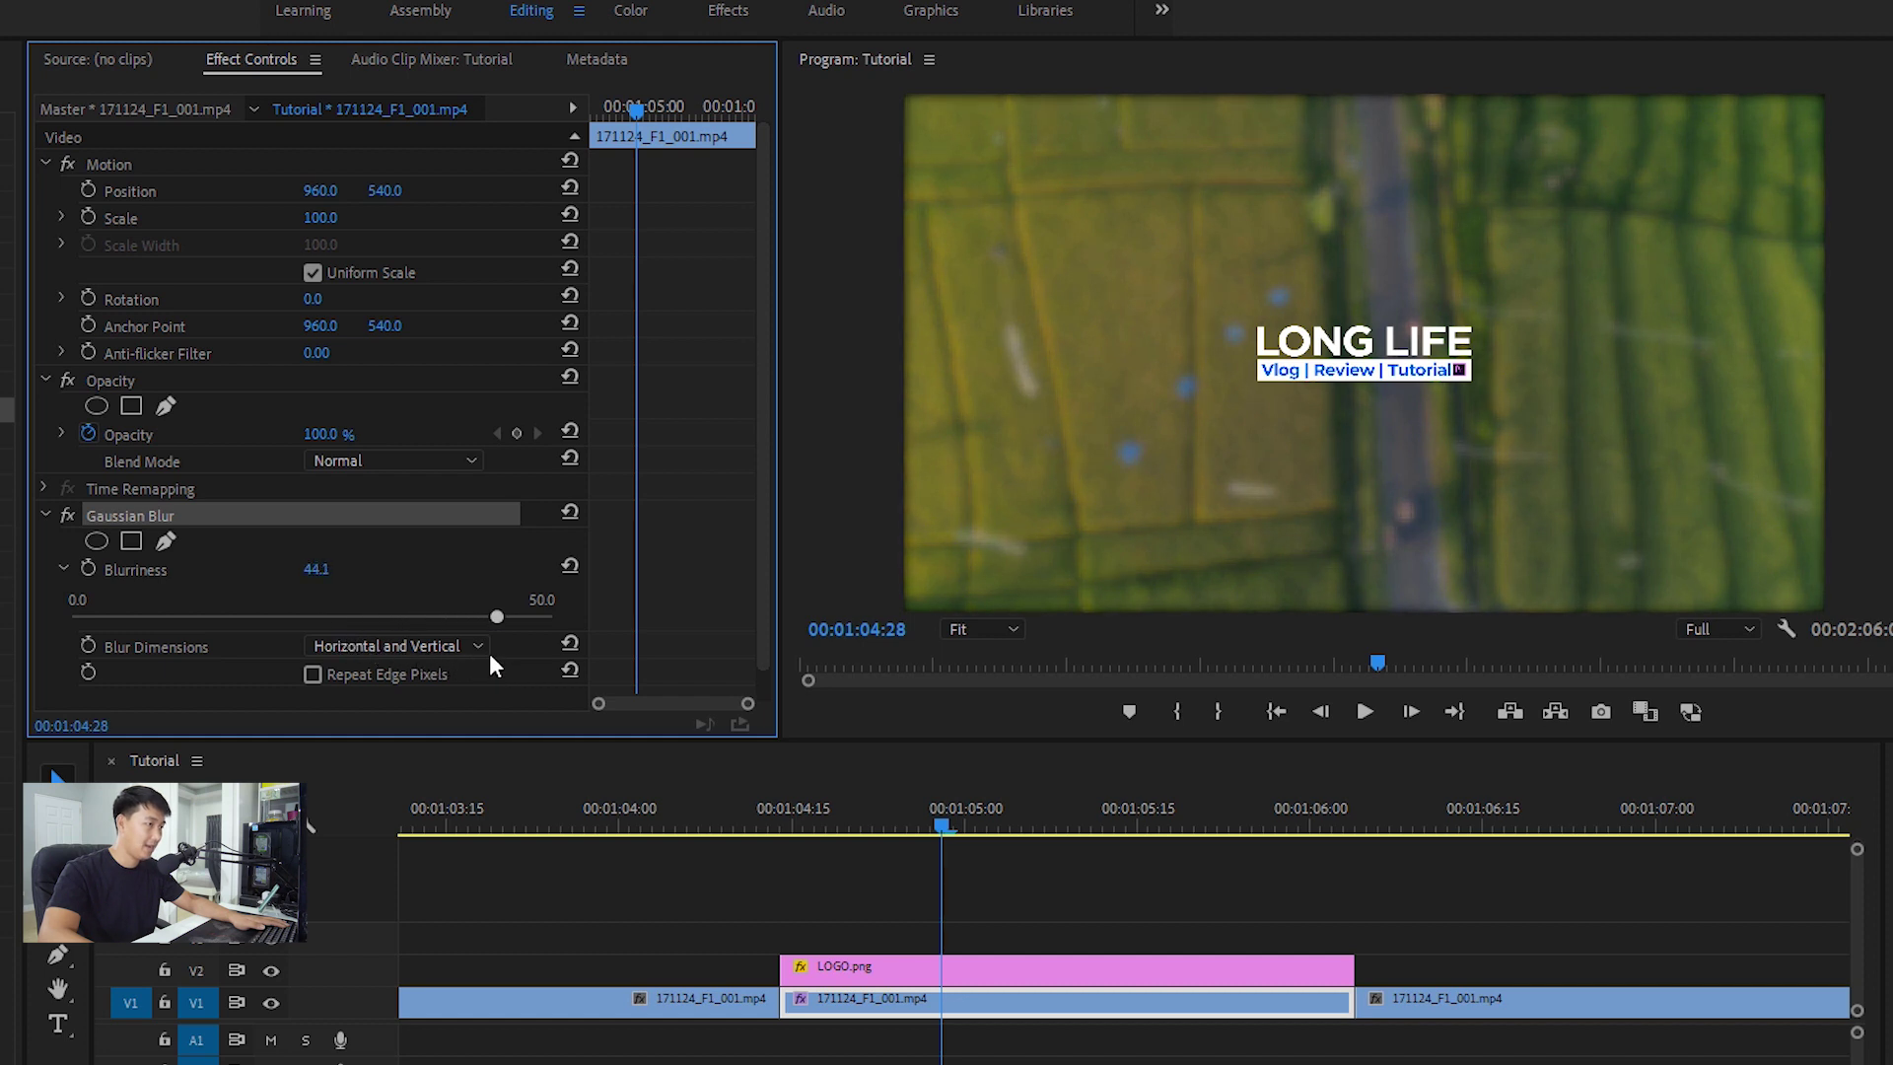
drag(428, 652, 364, 647)
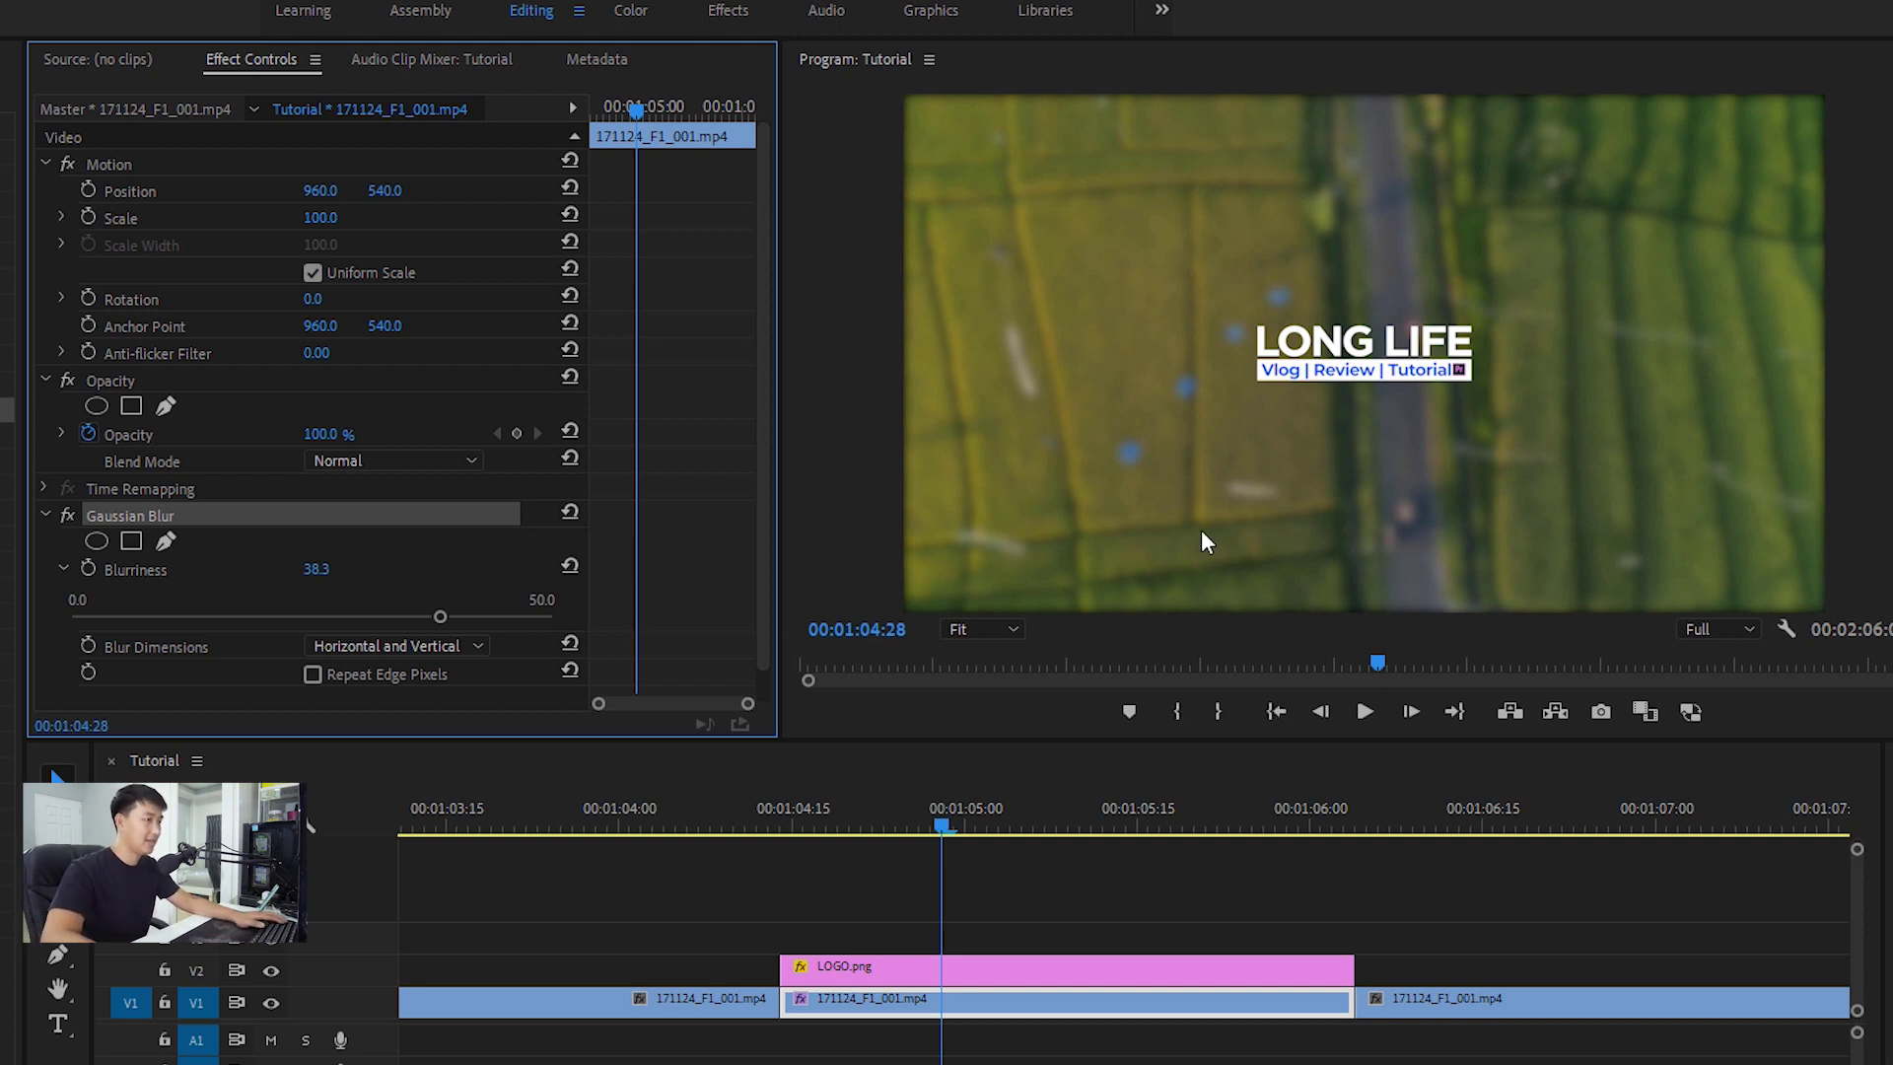
drag(359, 616, 315, 619)
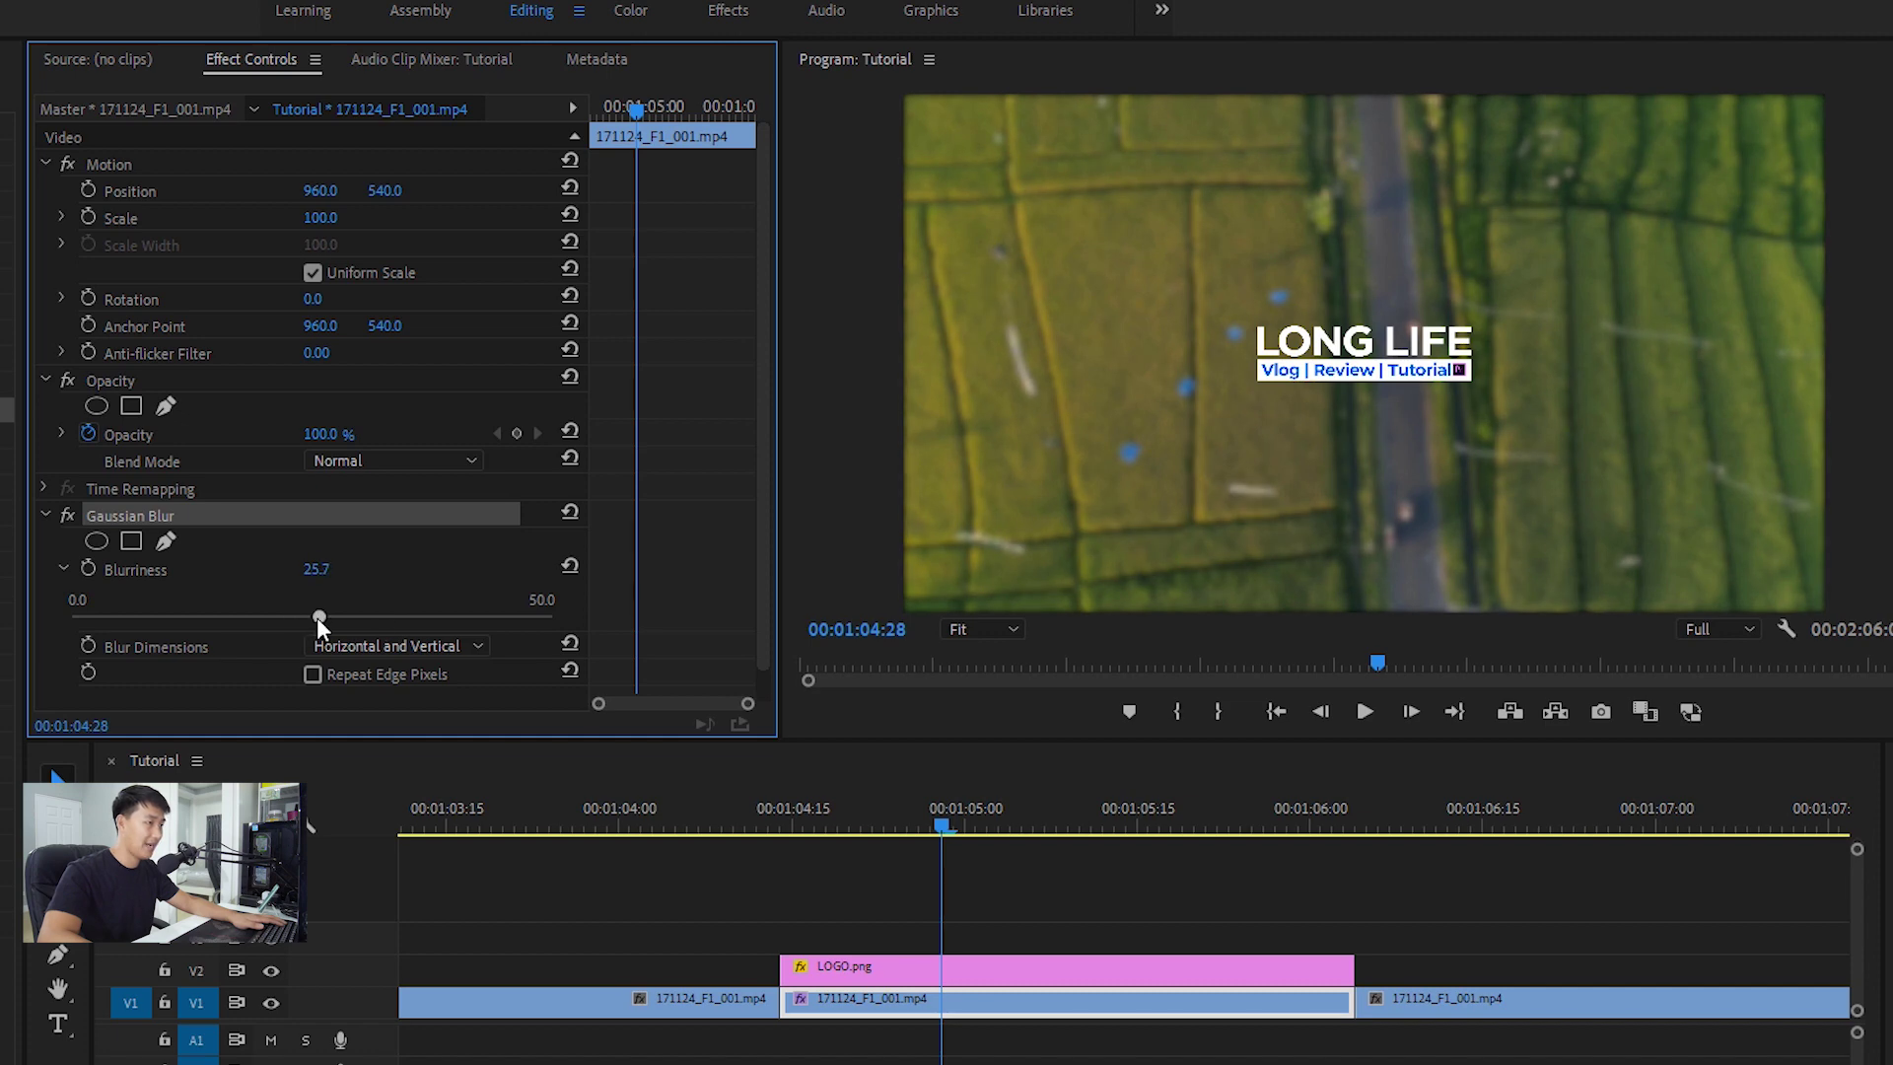
- Play back the blurred section from 00:01:04:16 to check the result
drag(766, 825, 796, 860)
key(space)
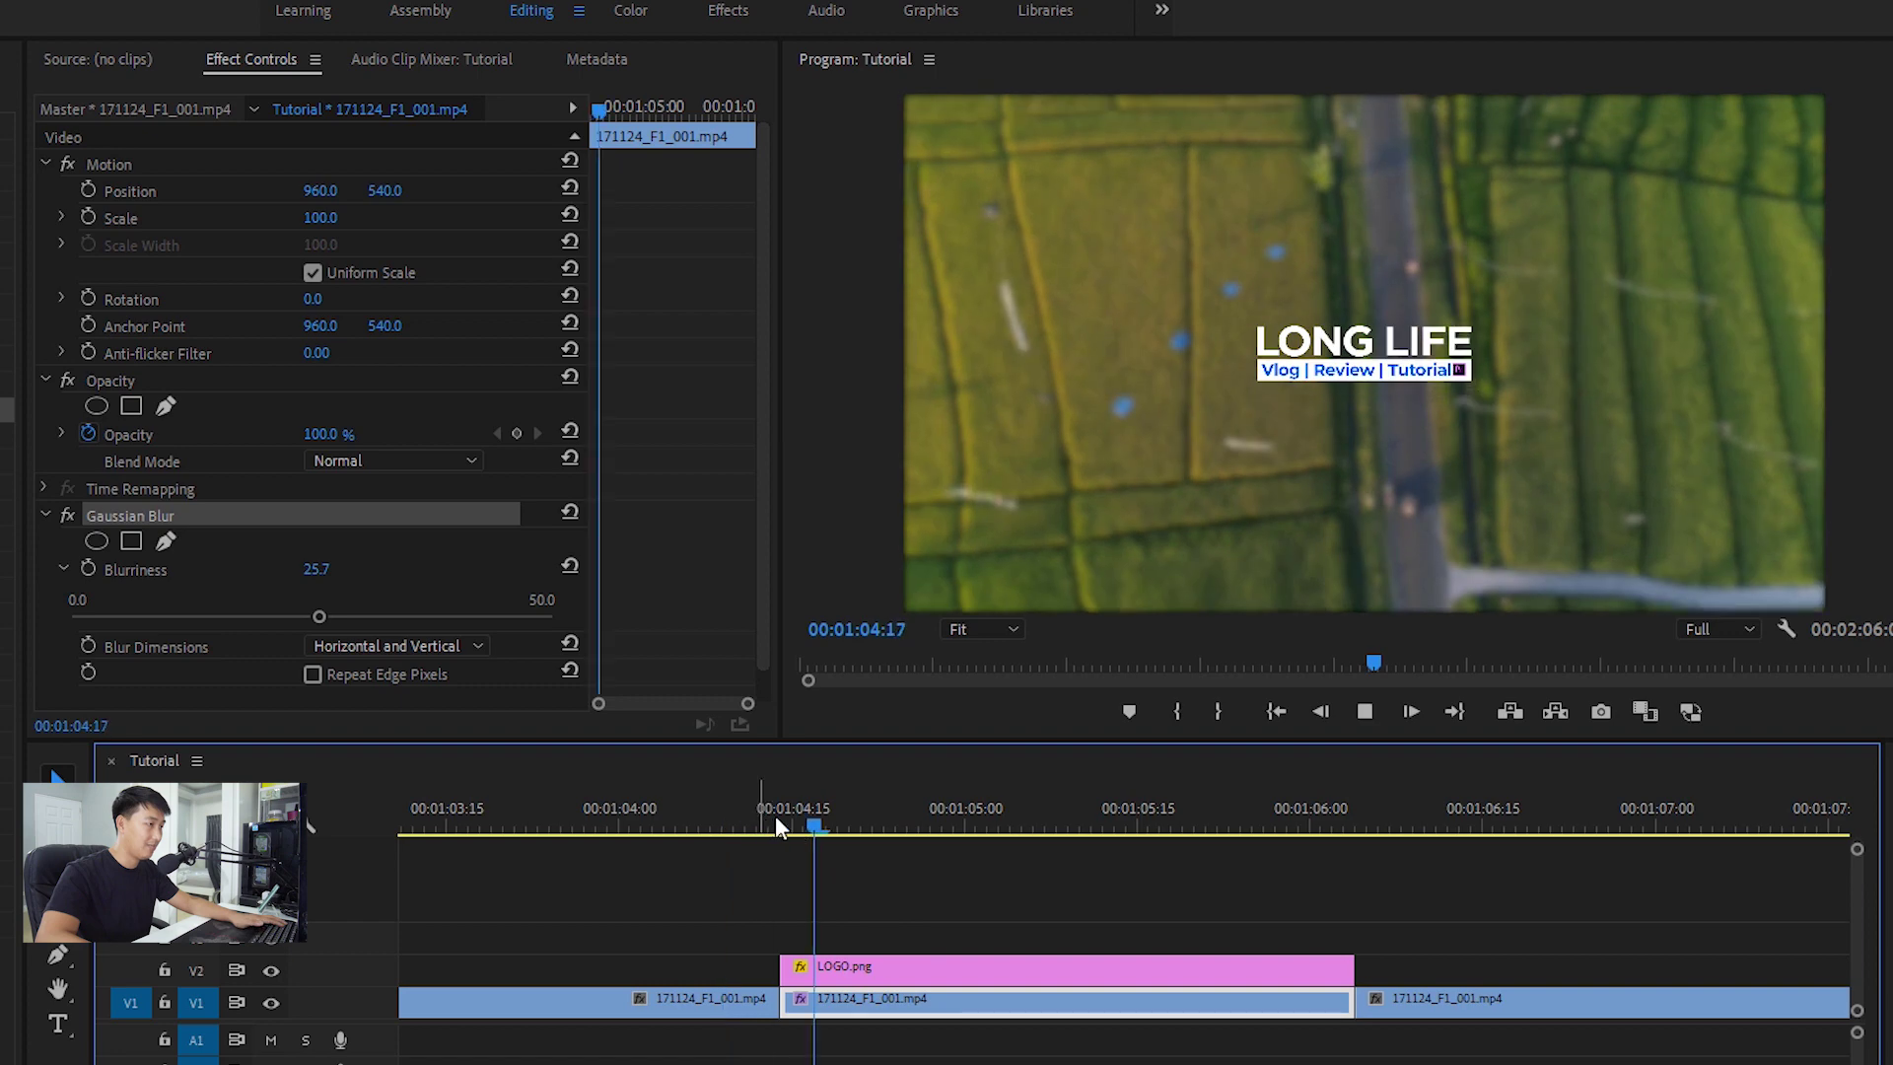
click(747, 826)
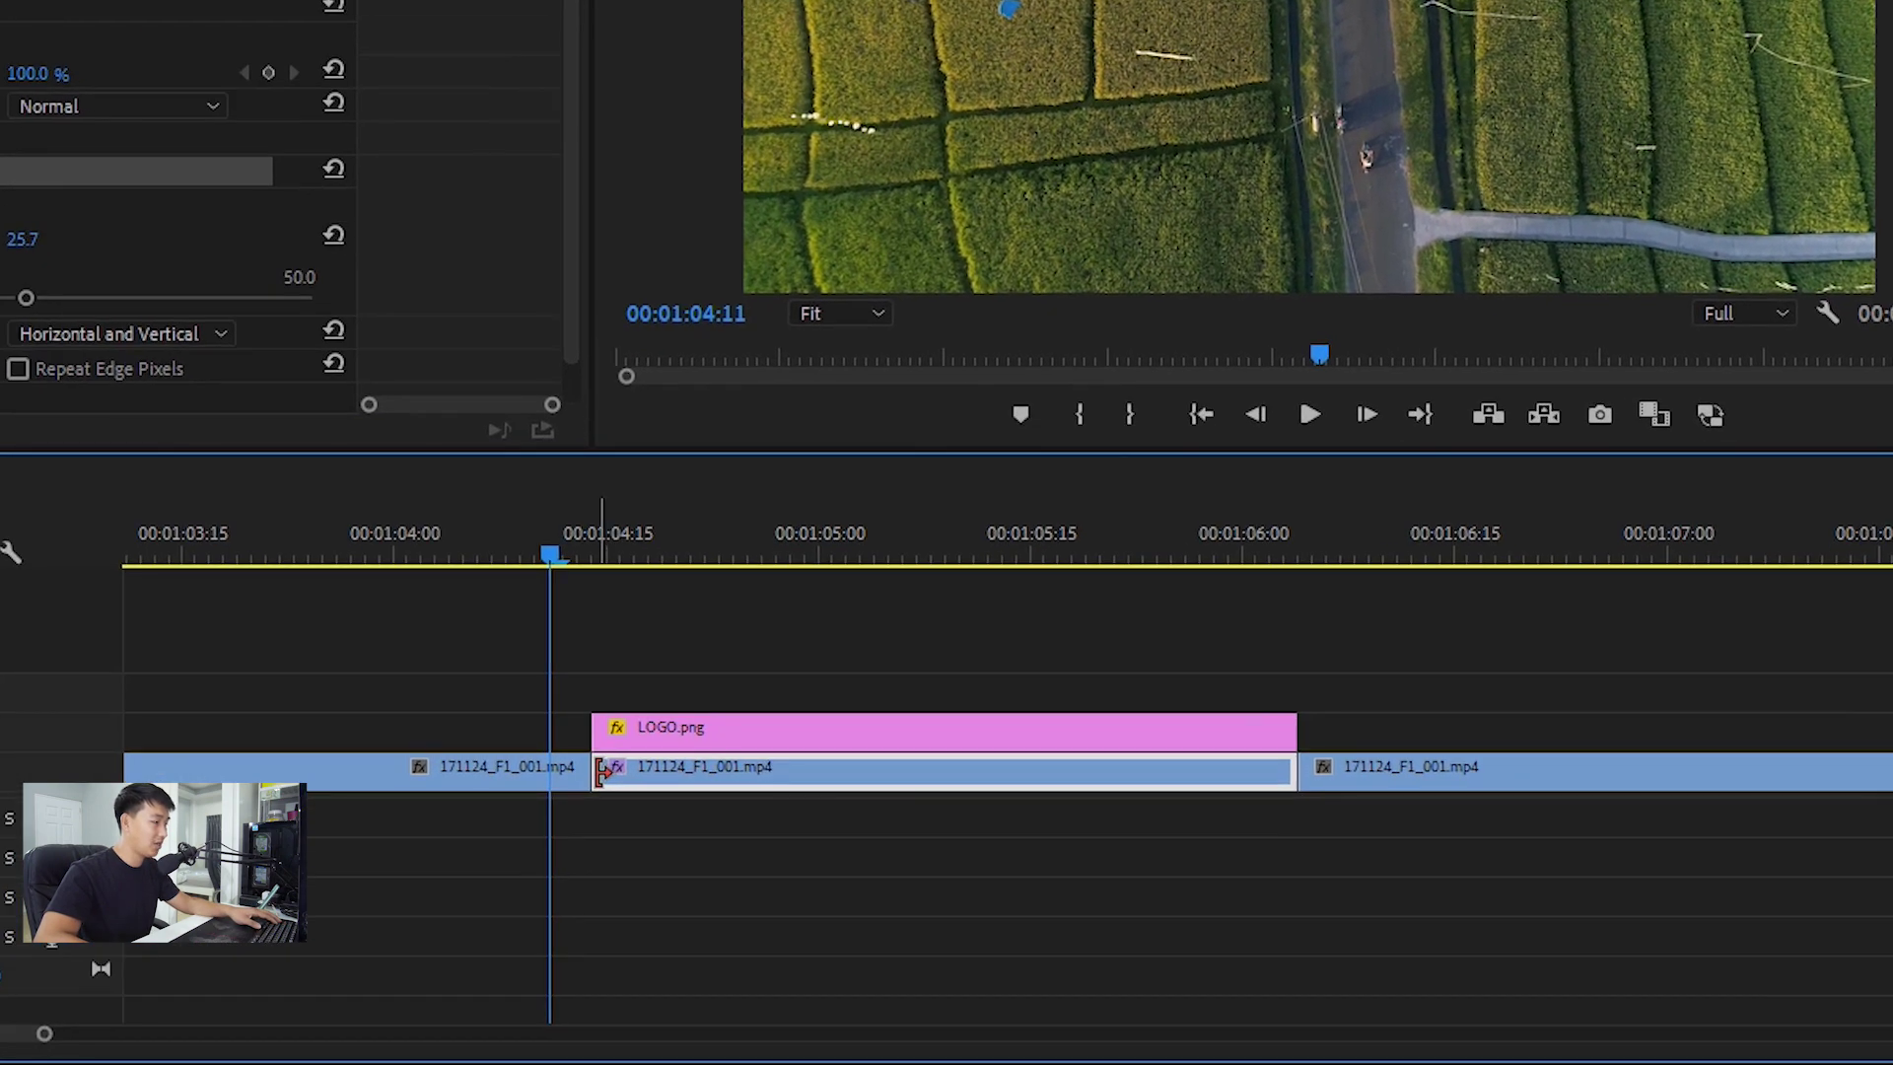
click(787, 1009)
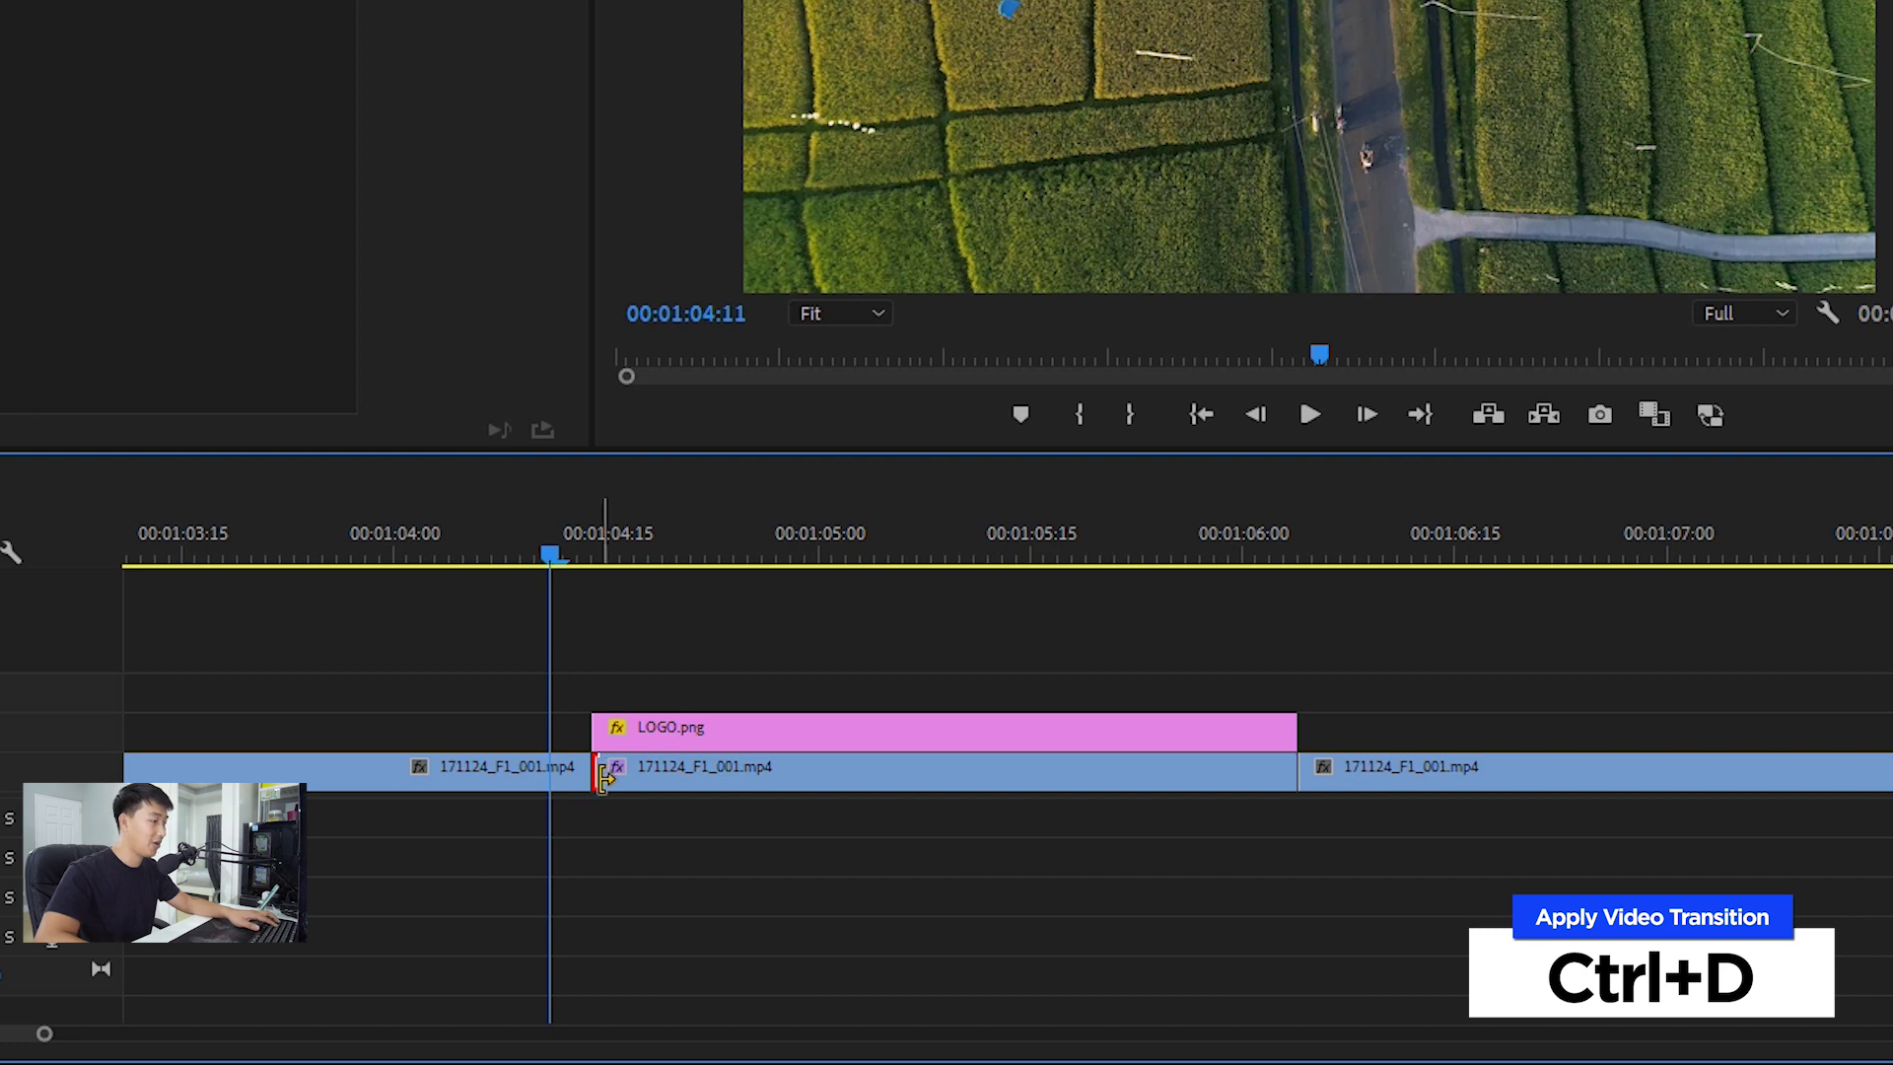
- Add a 4-frame Cross Dissolve where the blurred section begins
key(ctrl+d)
drag(604, 776, 992, 828)
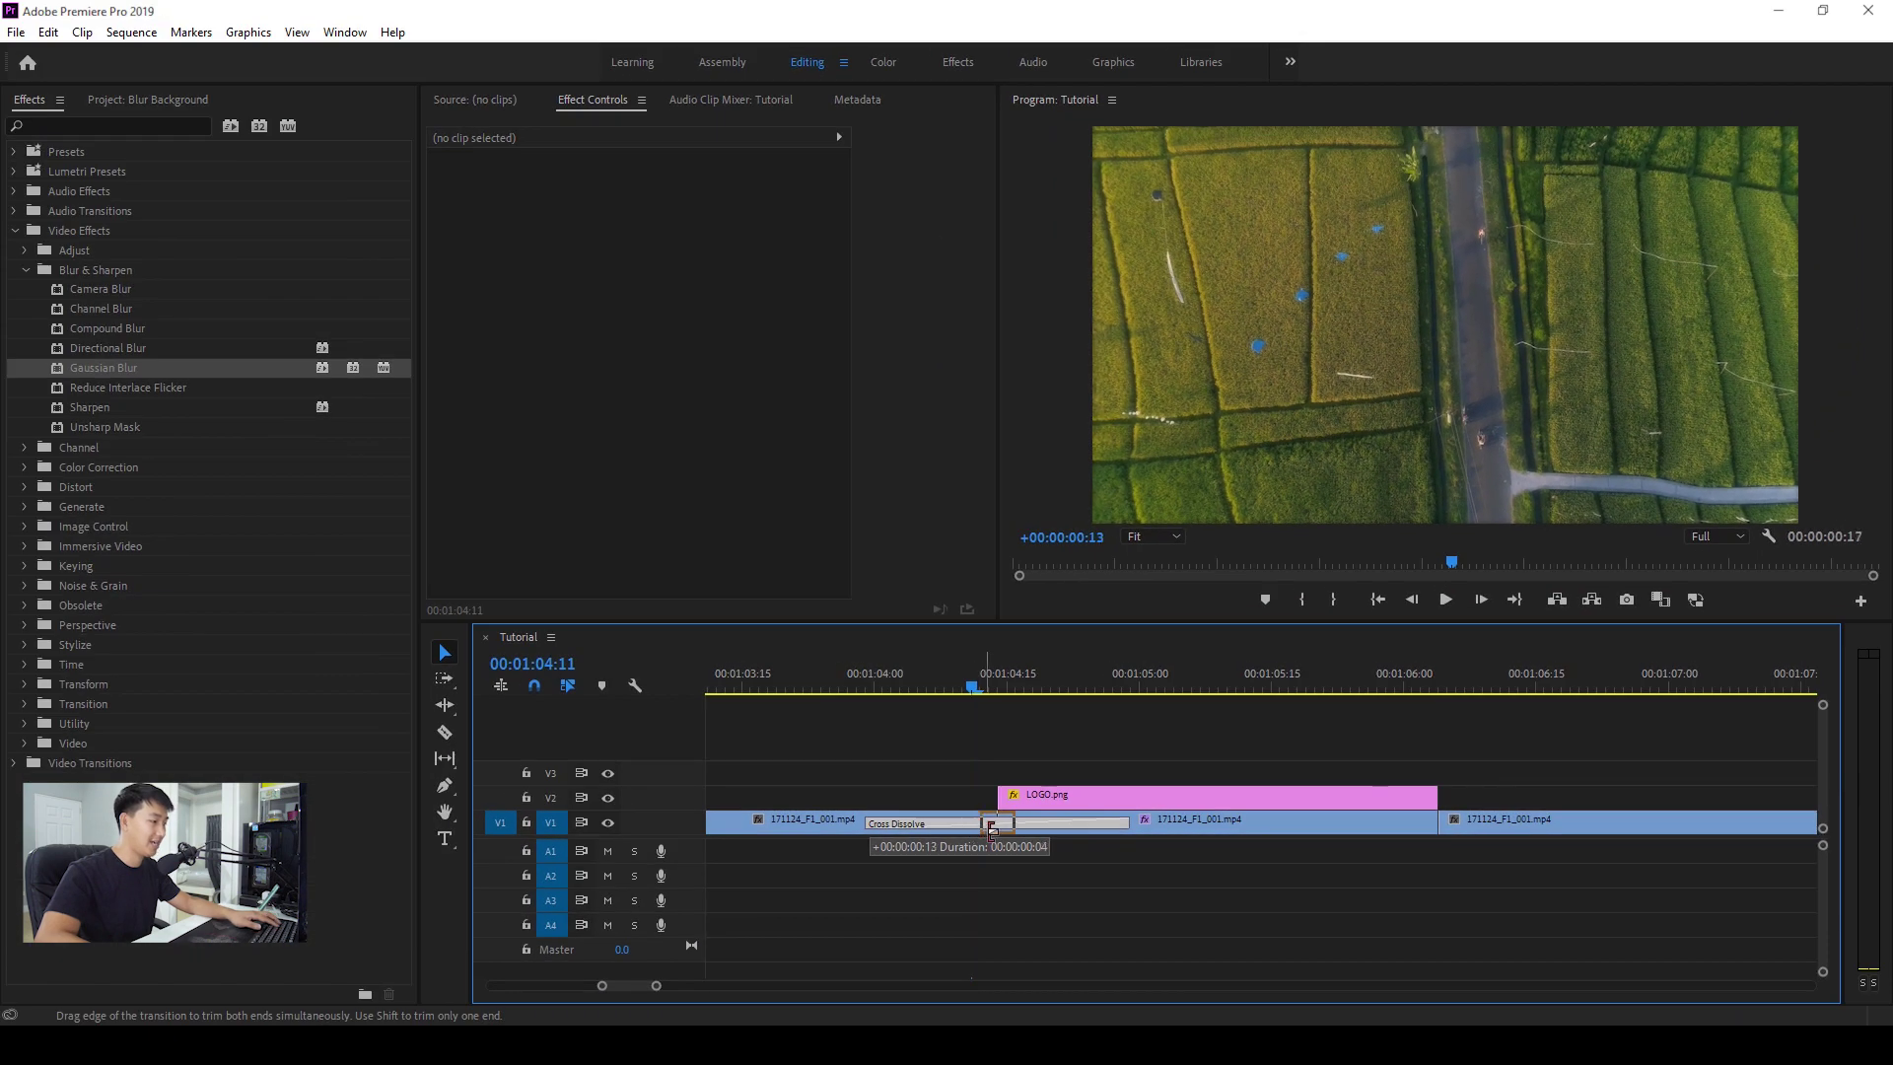
drag(1140, 680, 1288, 680)
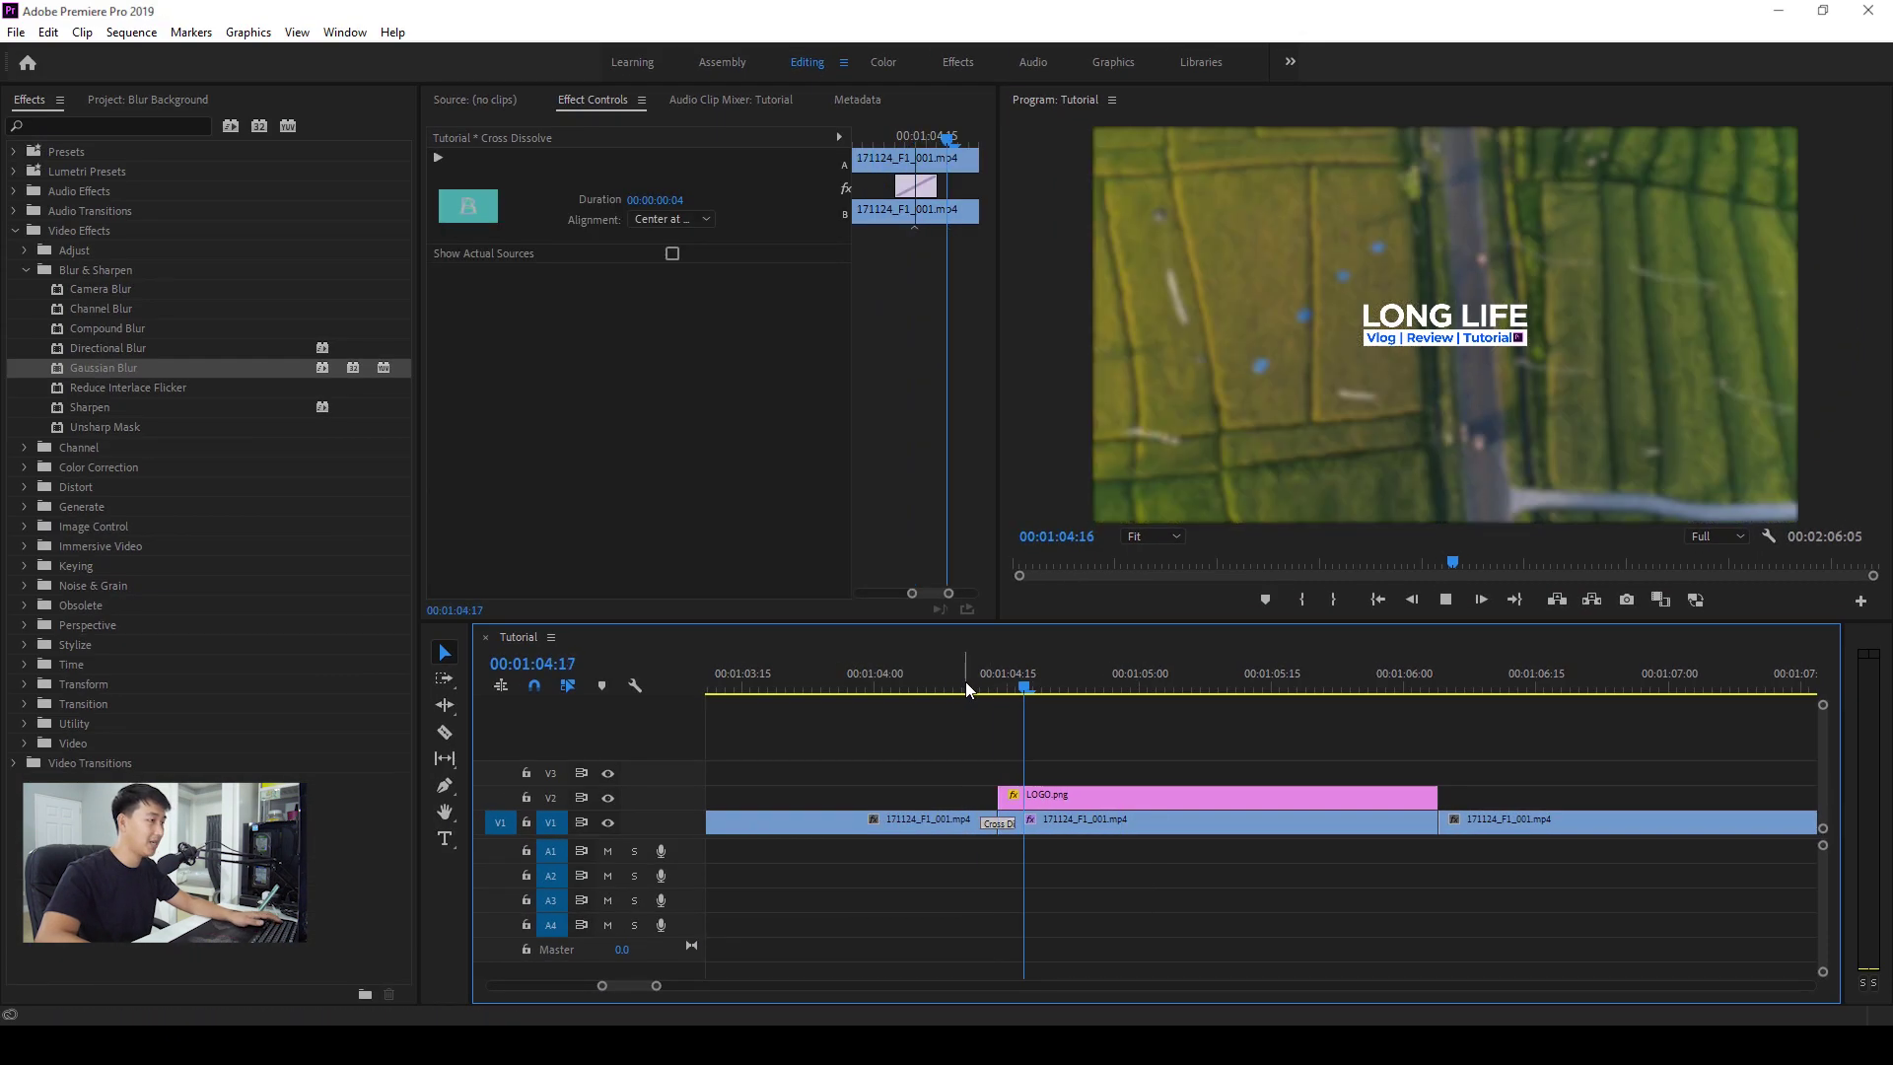
- Add a 4-frame Cross Dissolve where the blurred section ends and play it back
click(1442, 823)
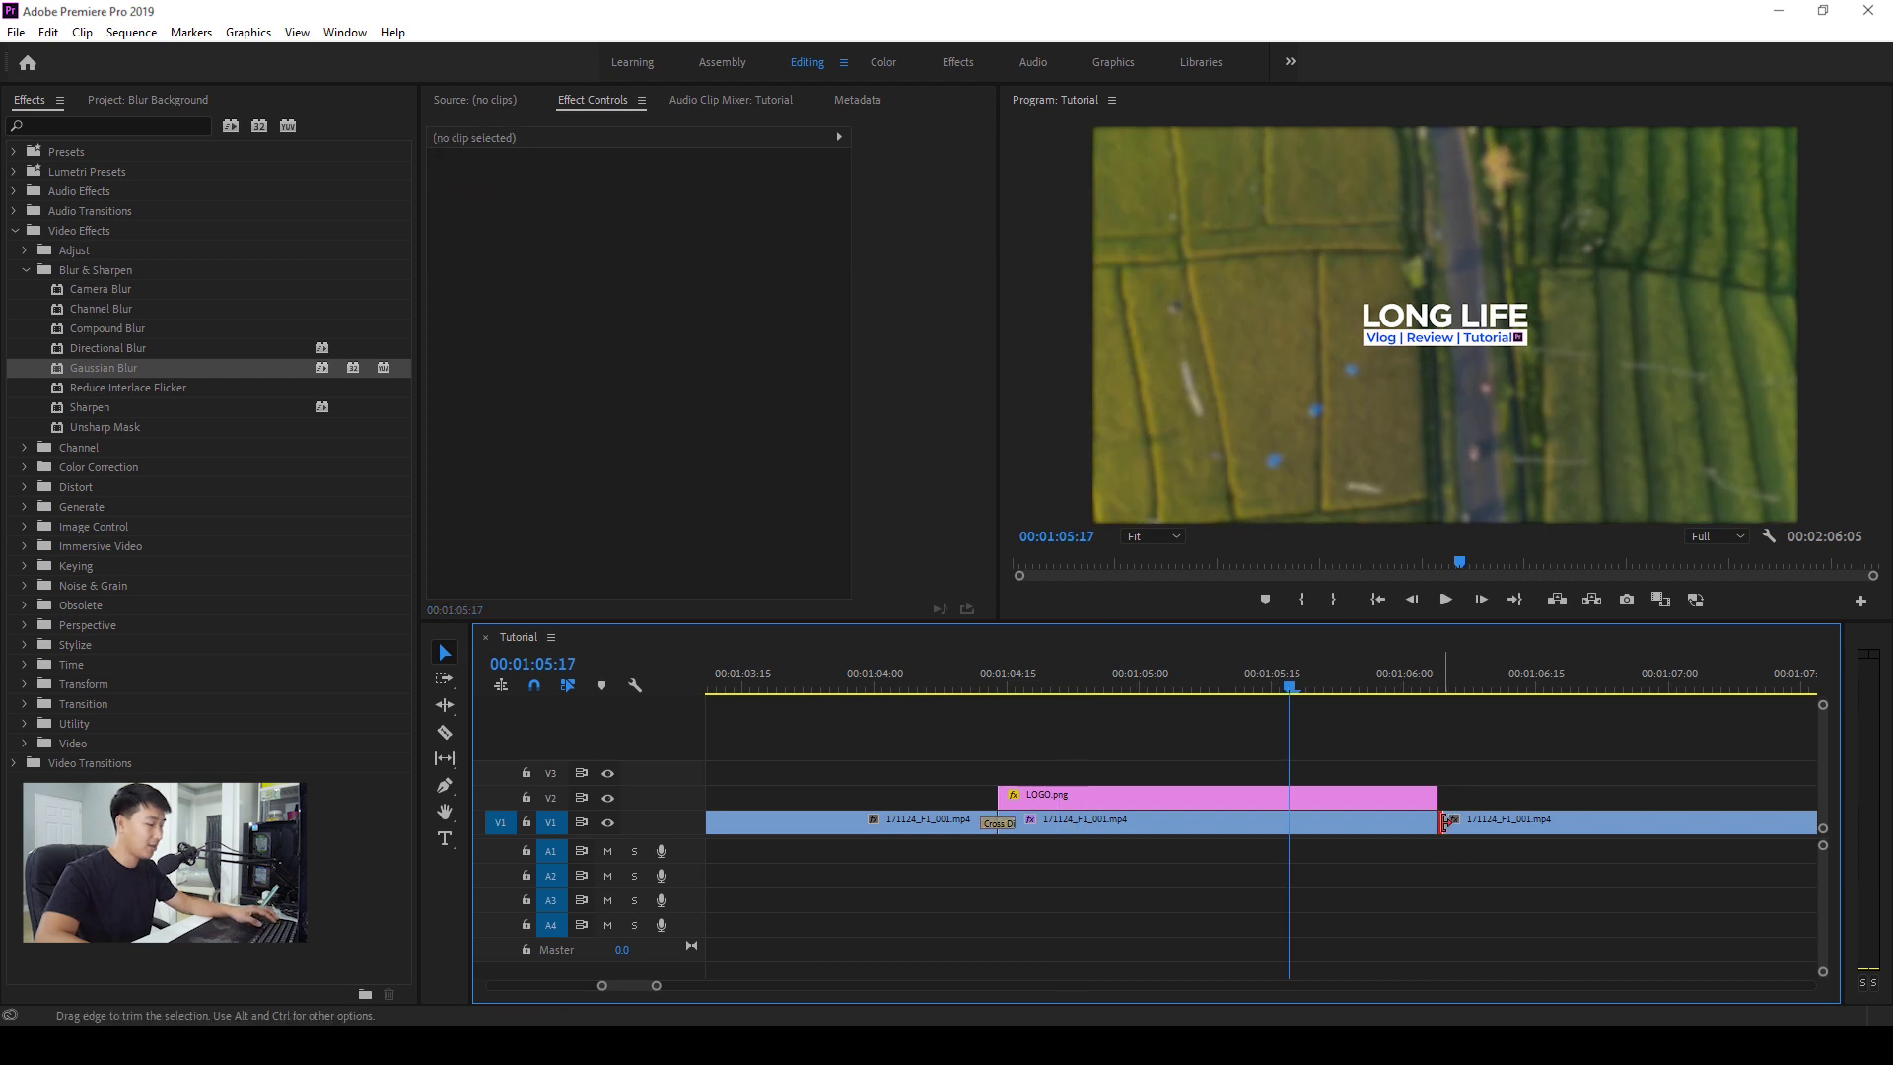
key(ctrl+d)
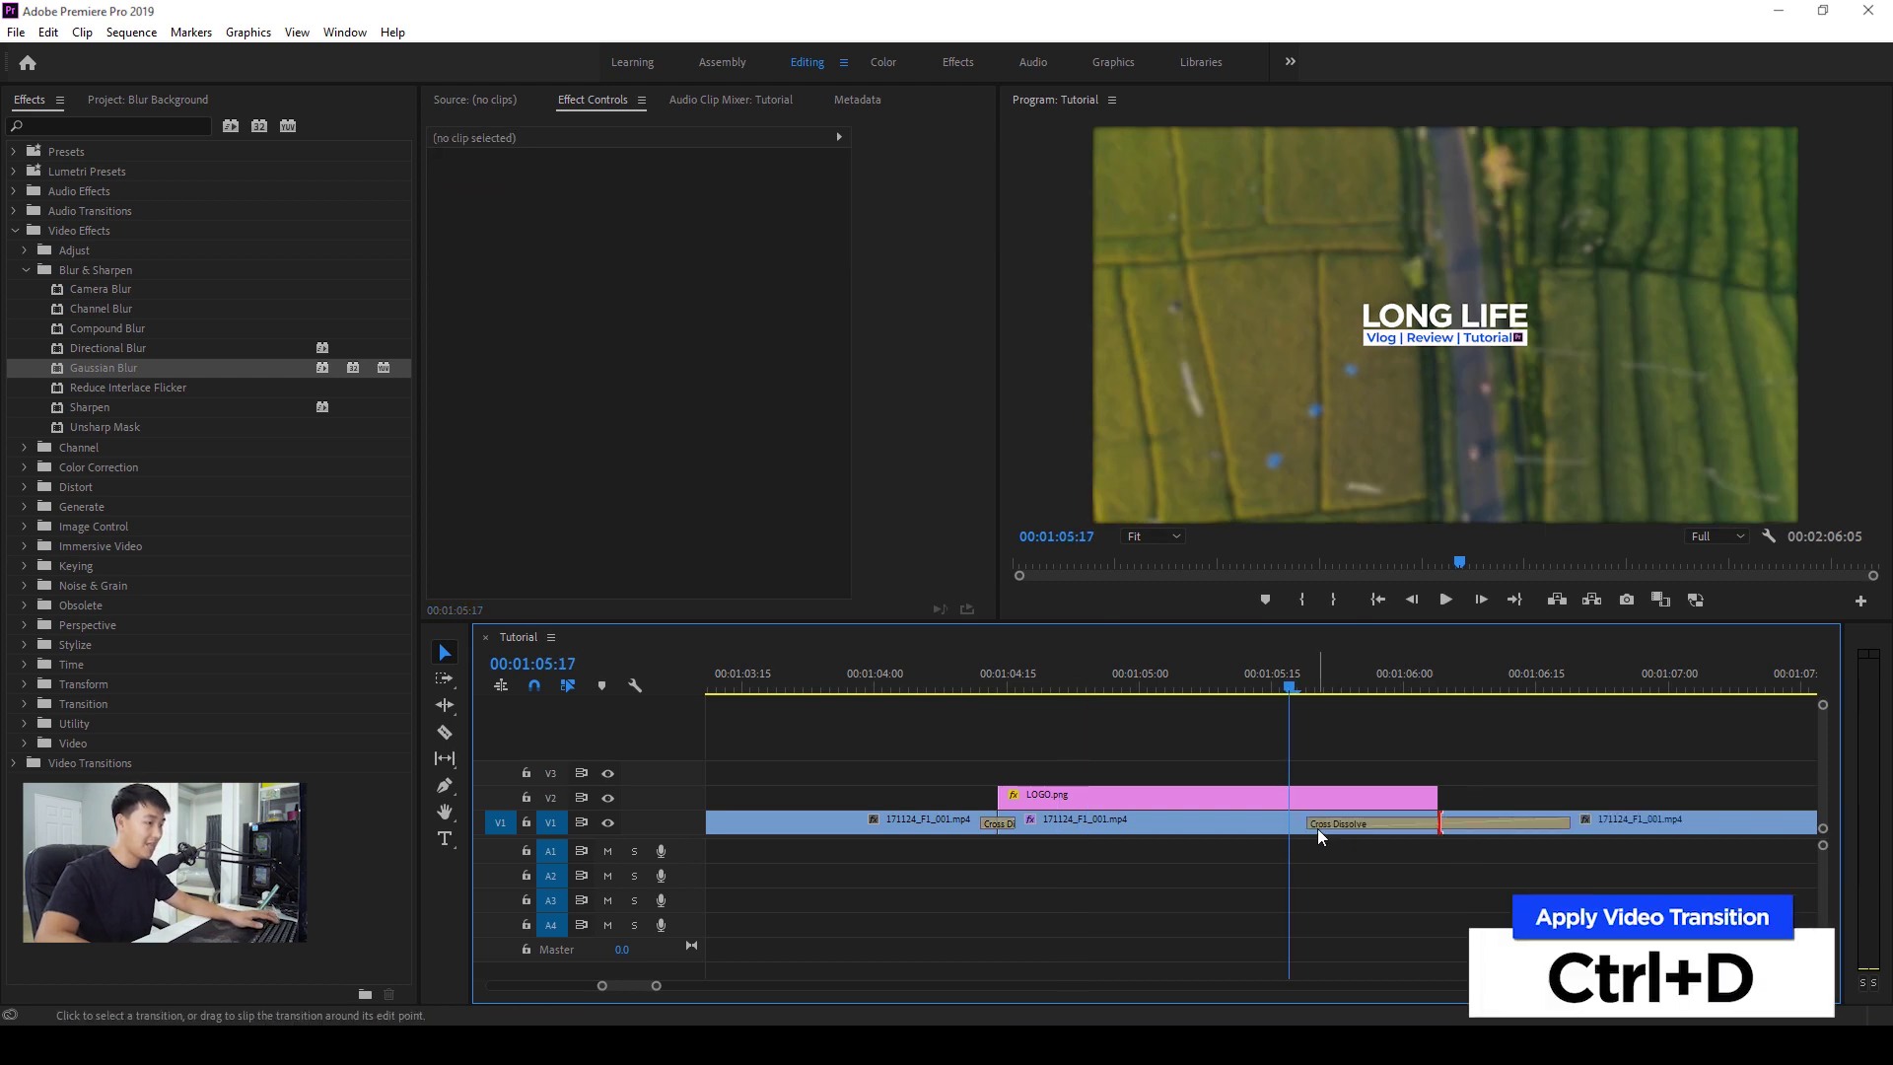
drag(1317, 826, 1418, 828)
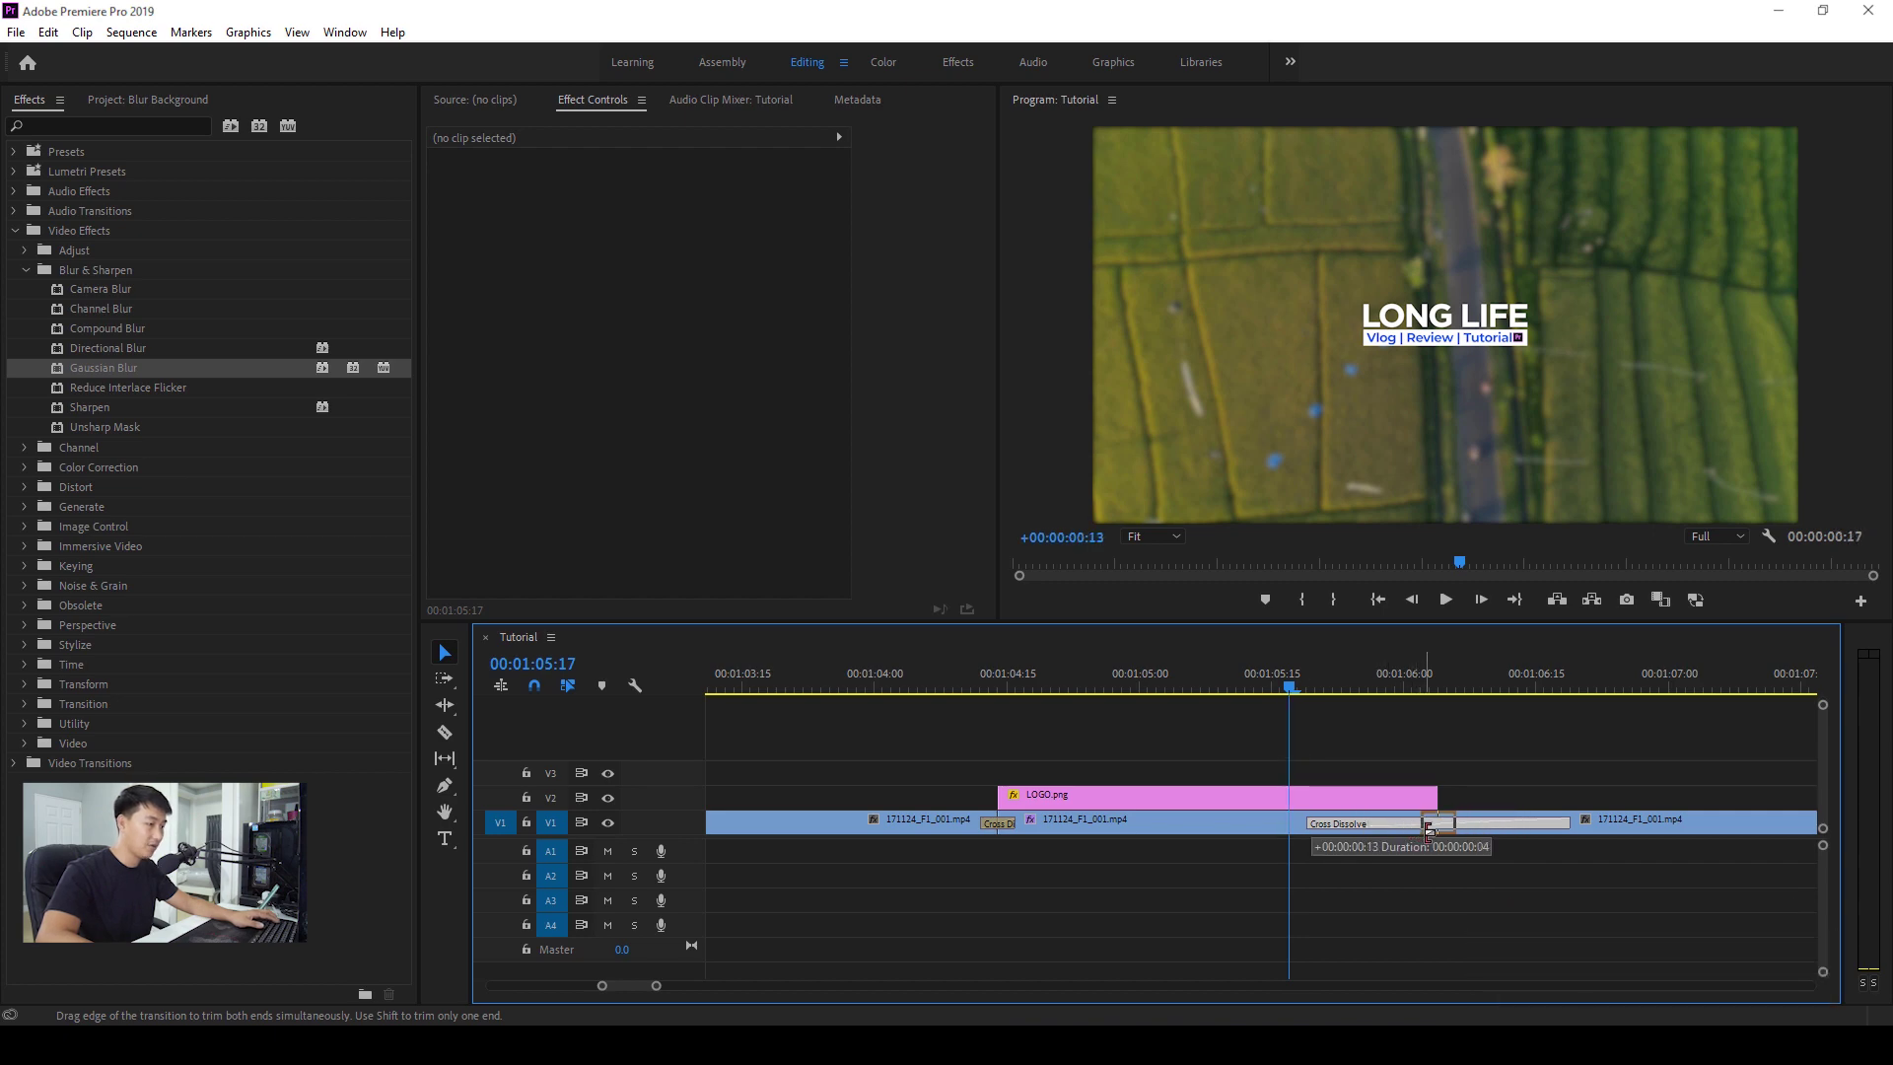
drag(1429, 831, 1427, 830)
click(1392, 678)
key(space)
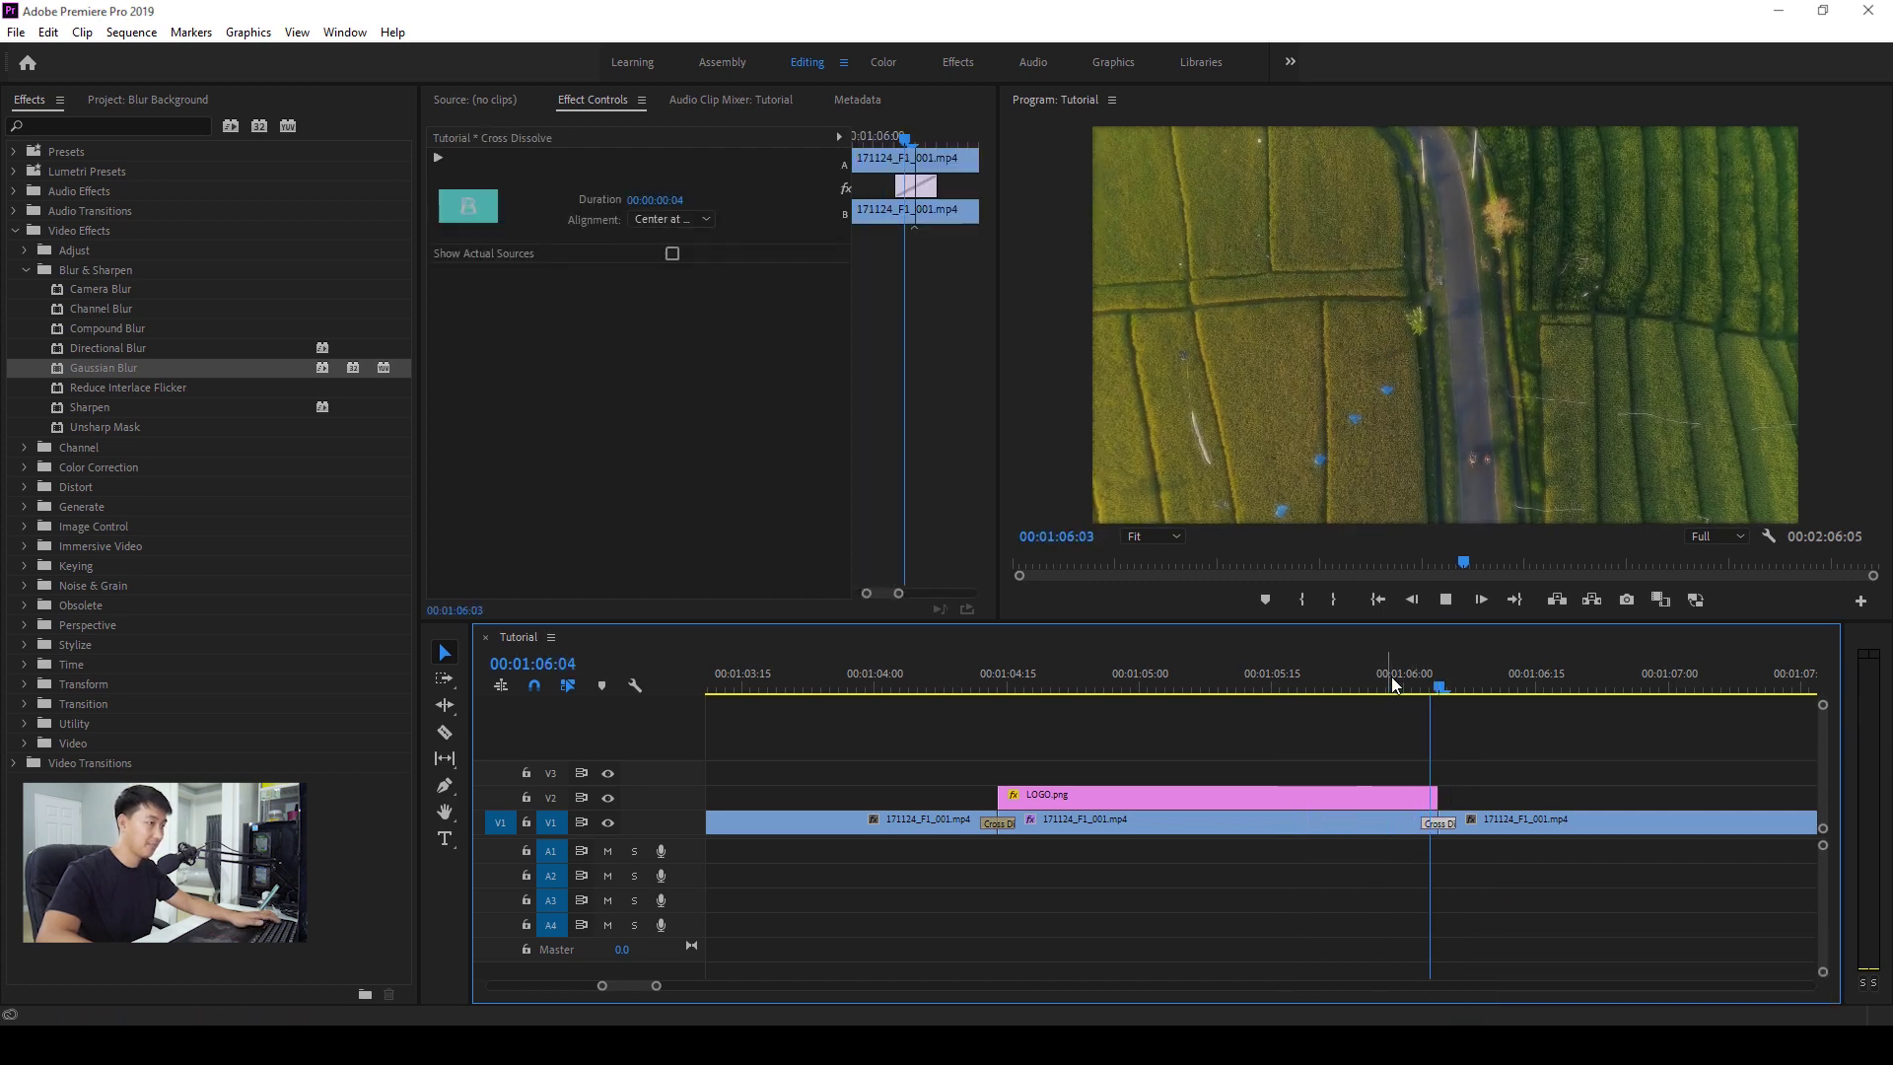
key(space)
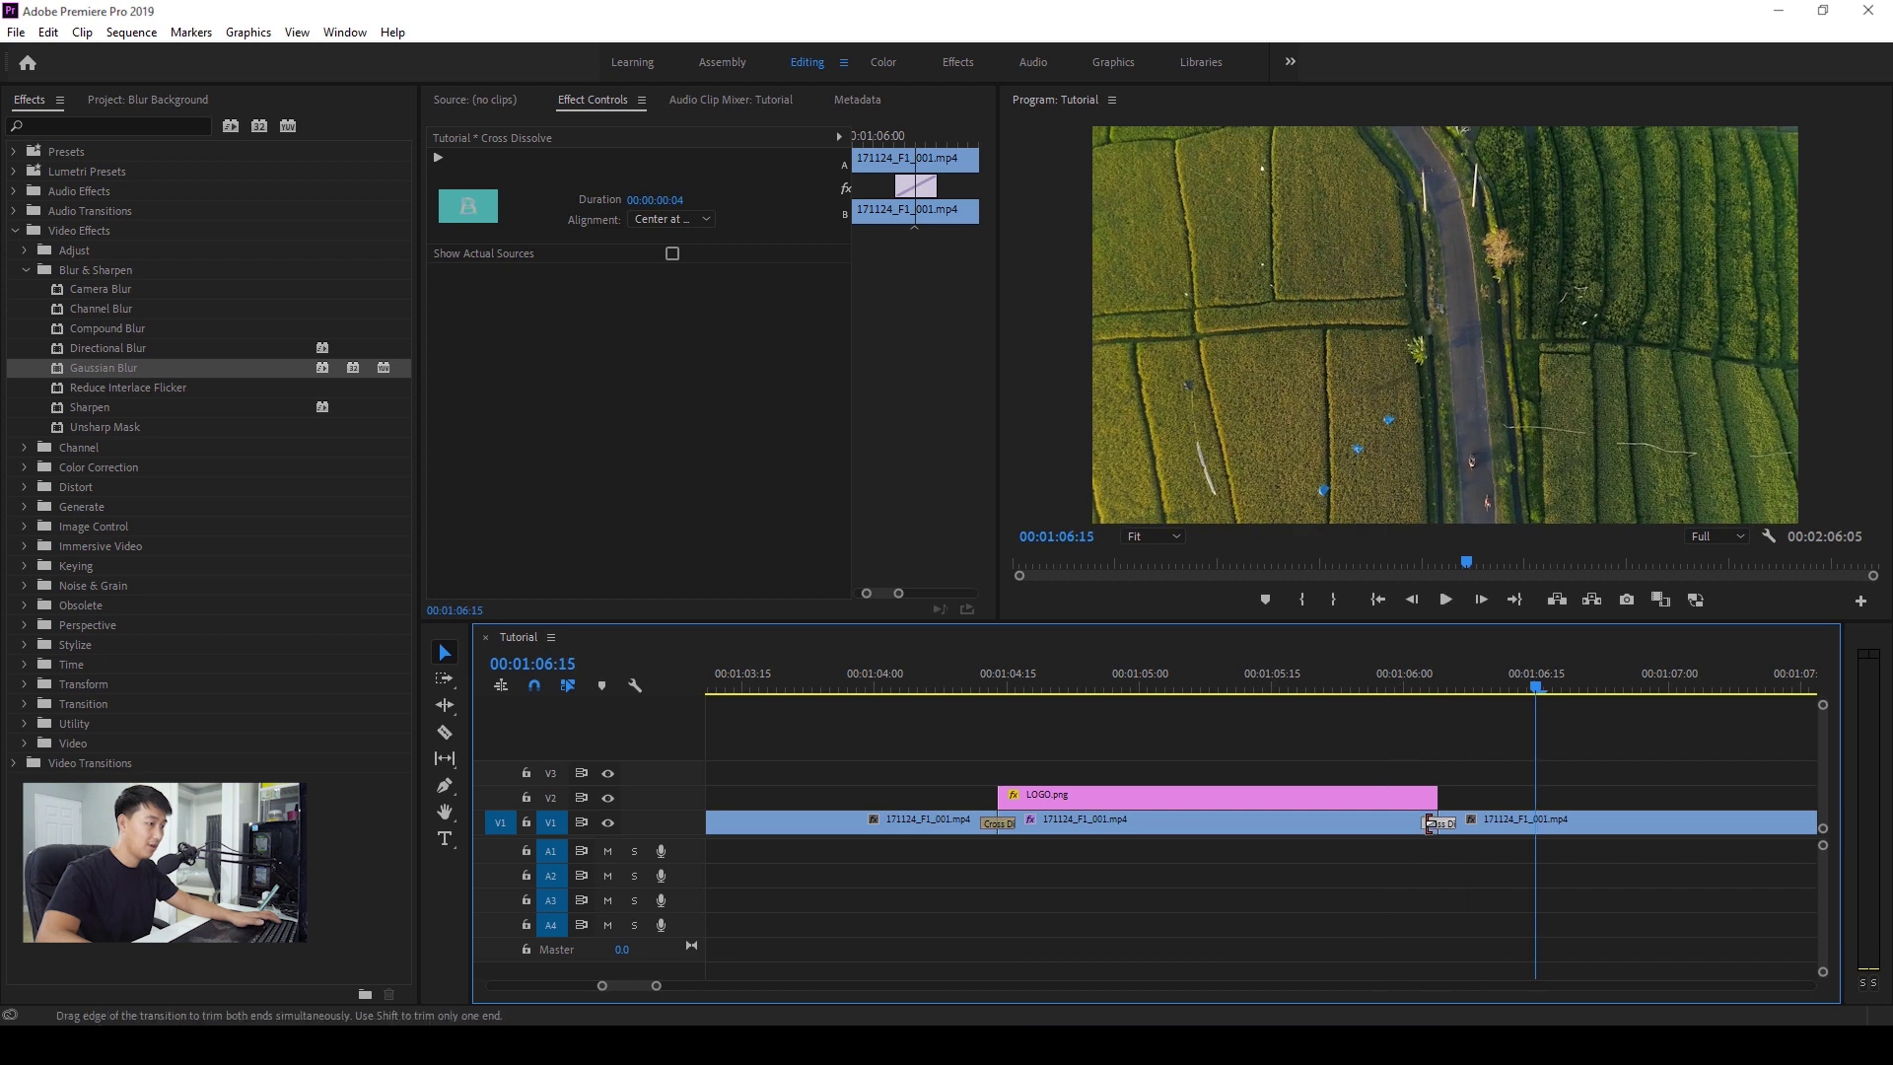
- Replay the blurred section from its start to check both dissolves
click(1389, 681)
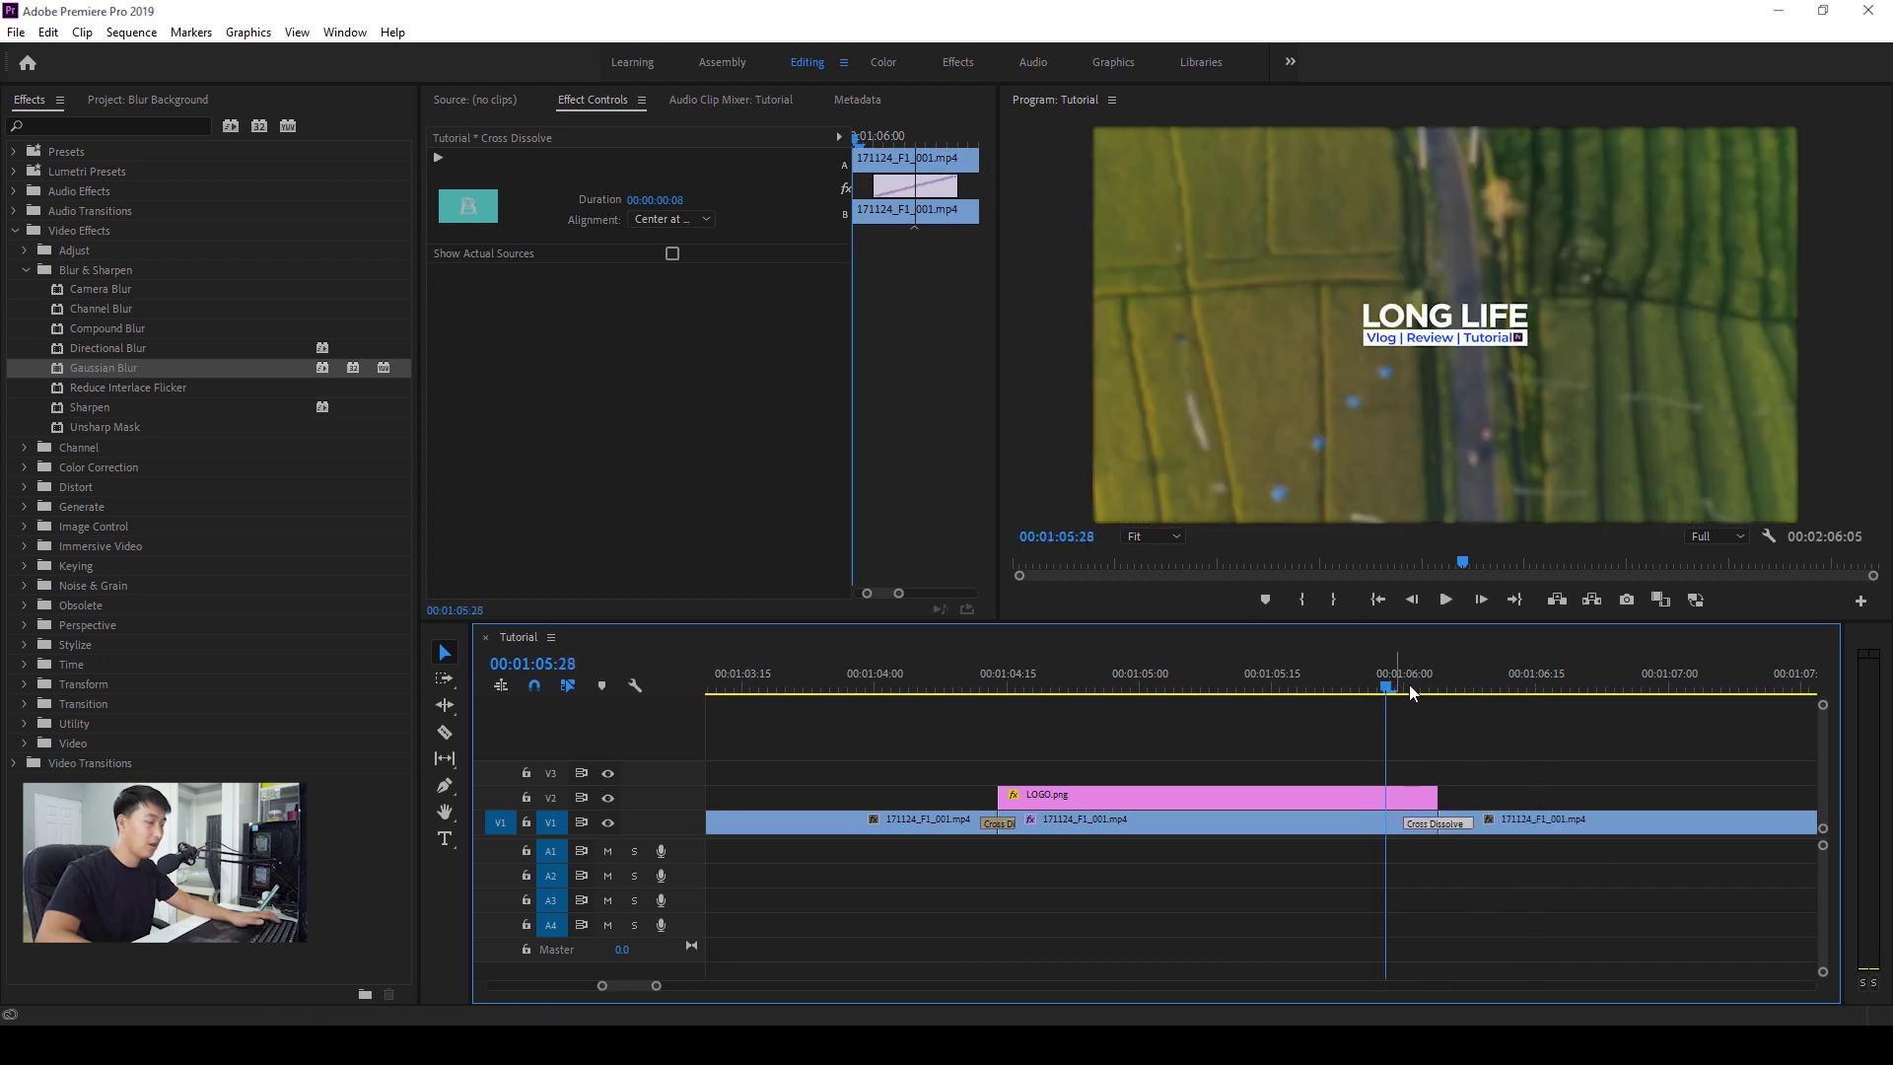
click(1464, 725)
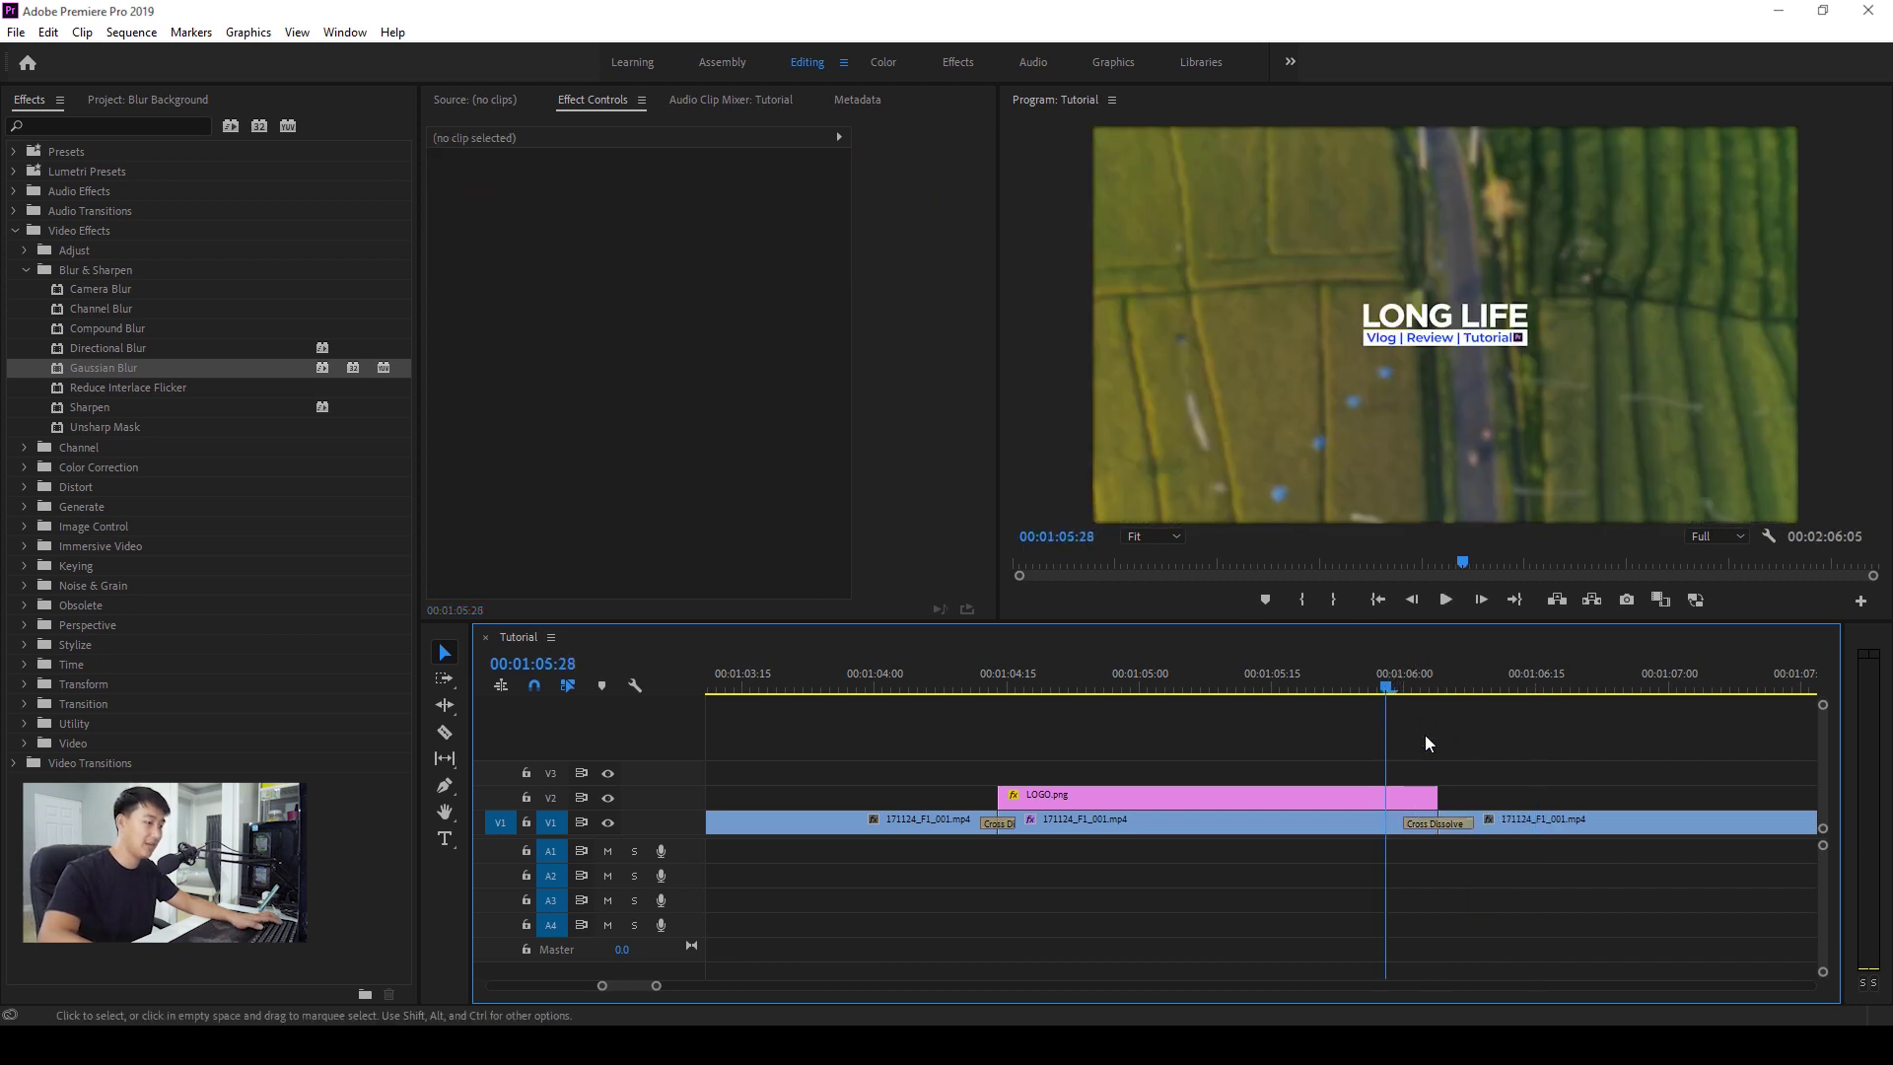
drag(1048, 680, 961, 687)
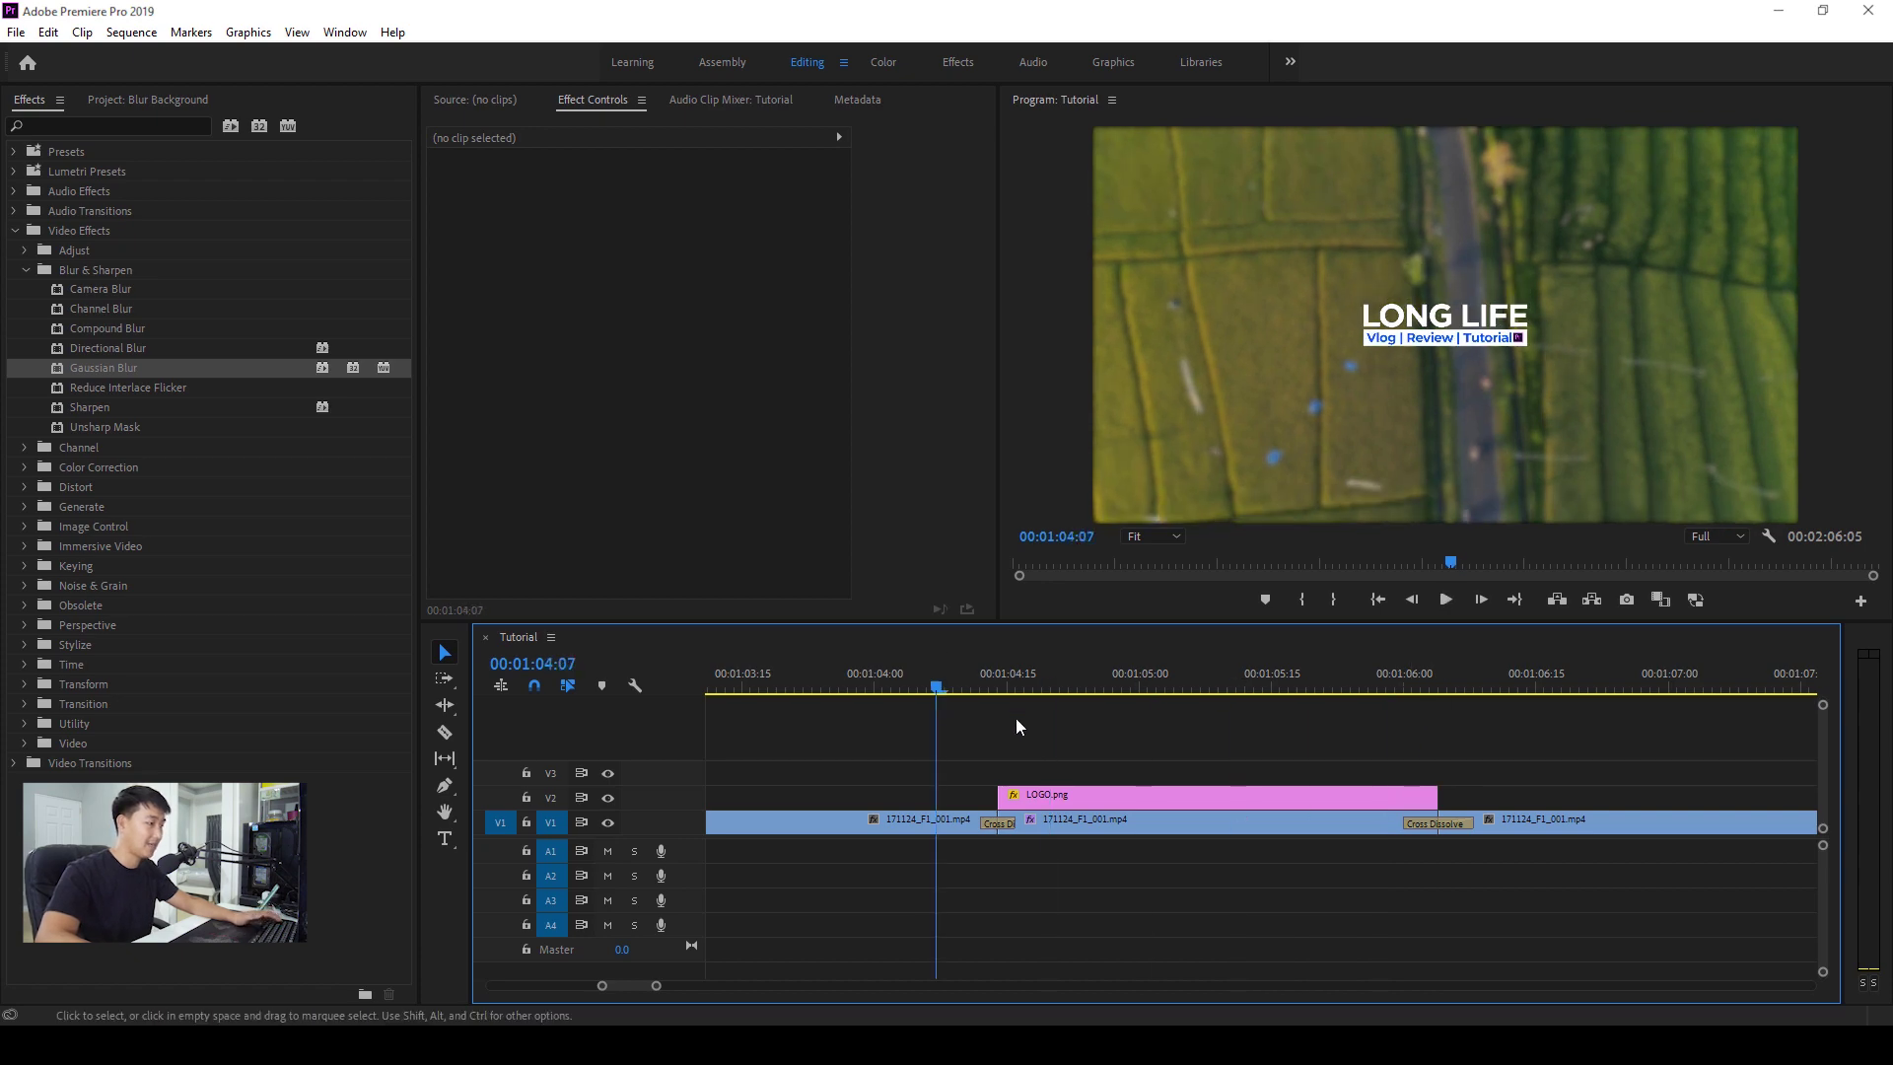
key(space)
click(964, 682)
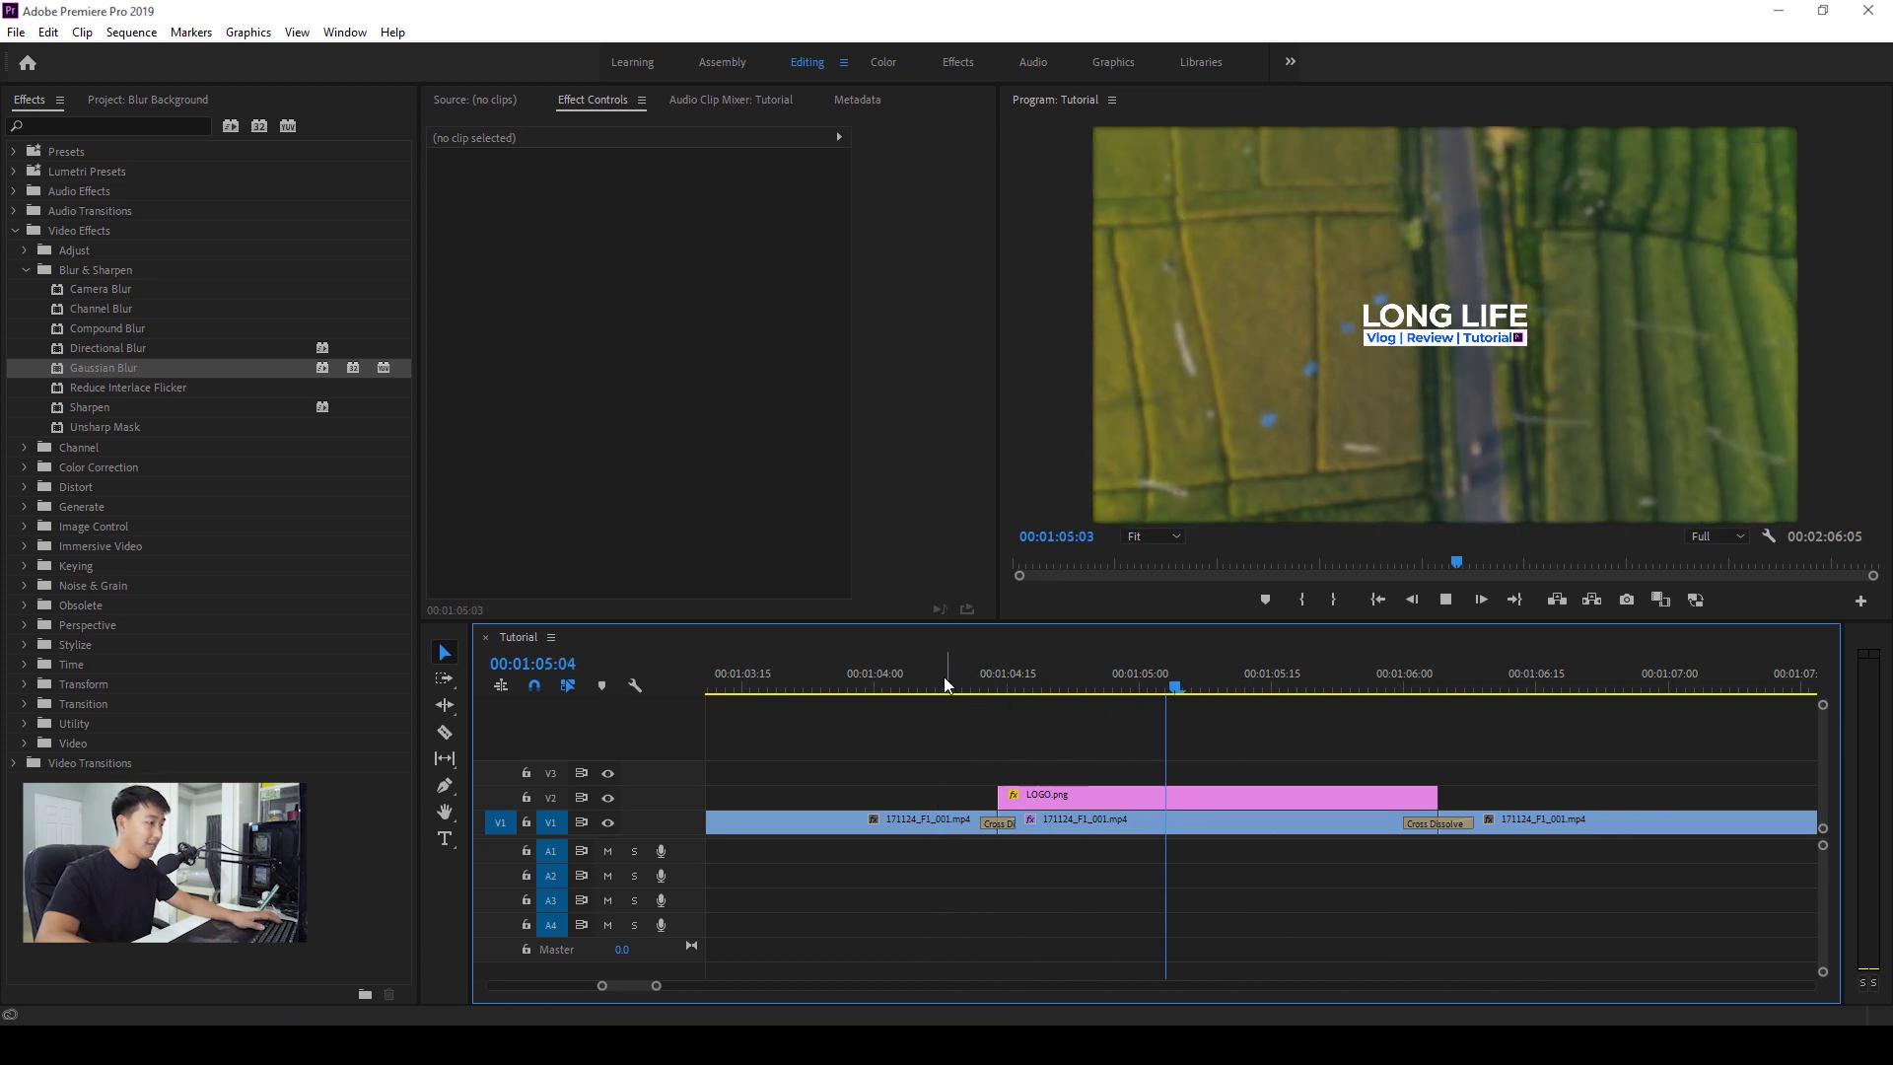
click(966, 683)
key(space)
key(space)
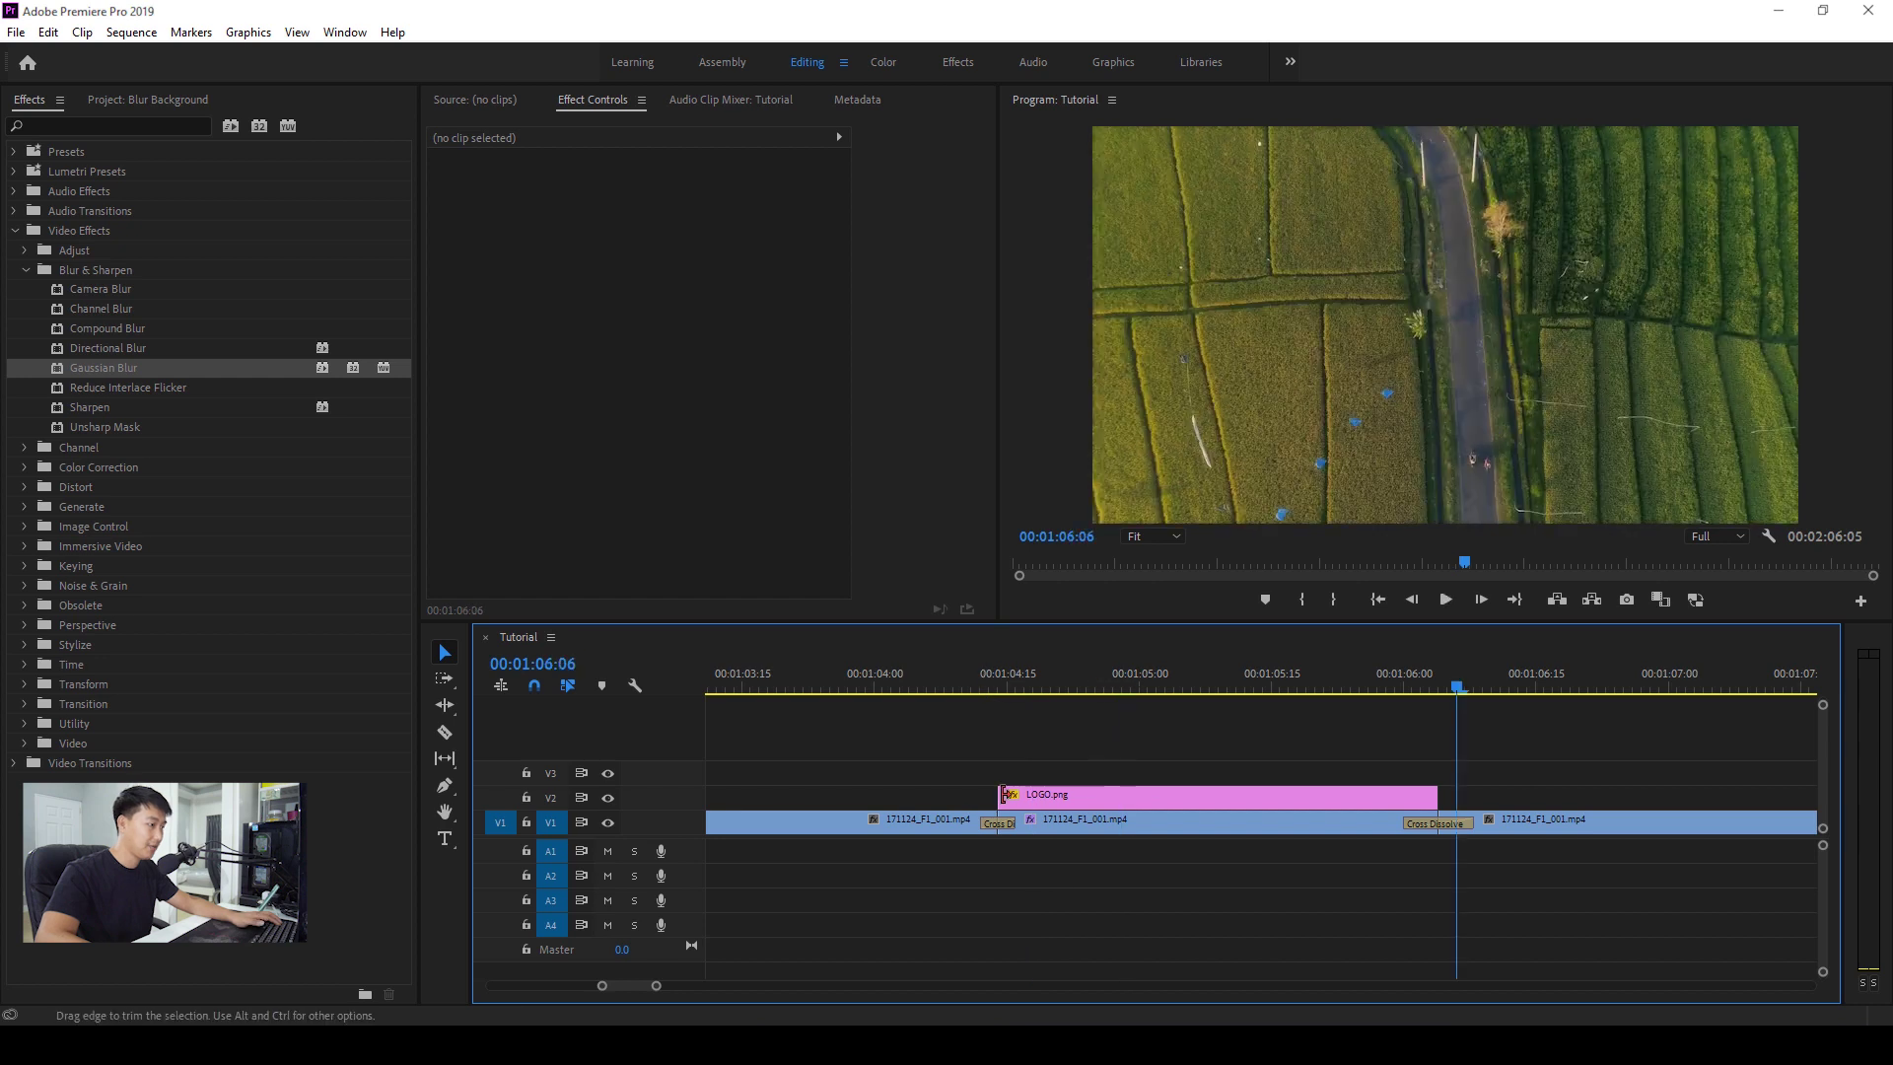
- Extend the LOGO.png clip slightly at both ends and size the dissolve at its end
drag(1000, 794, 996, 799)
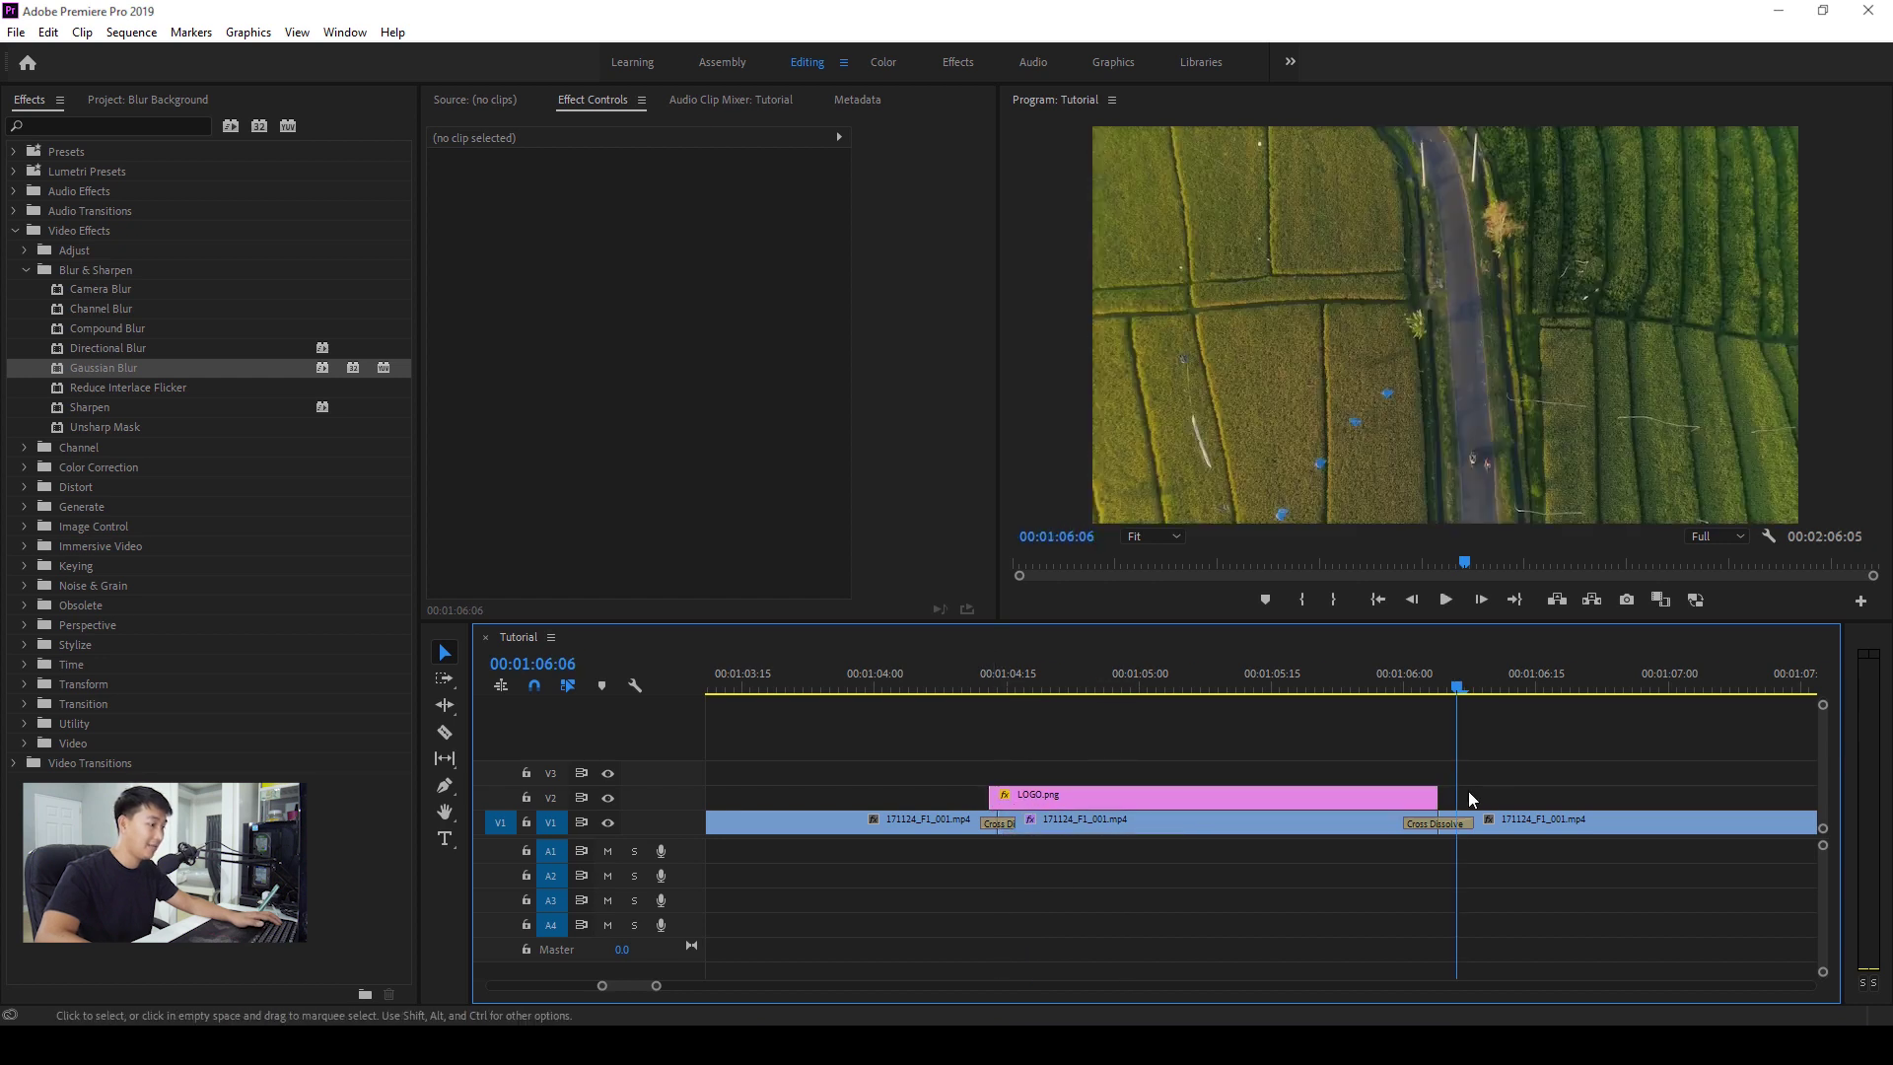
drag(1439, 794, 1457, 795)
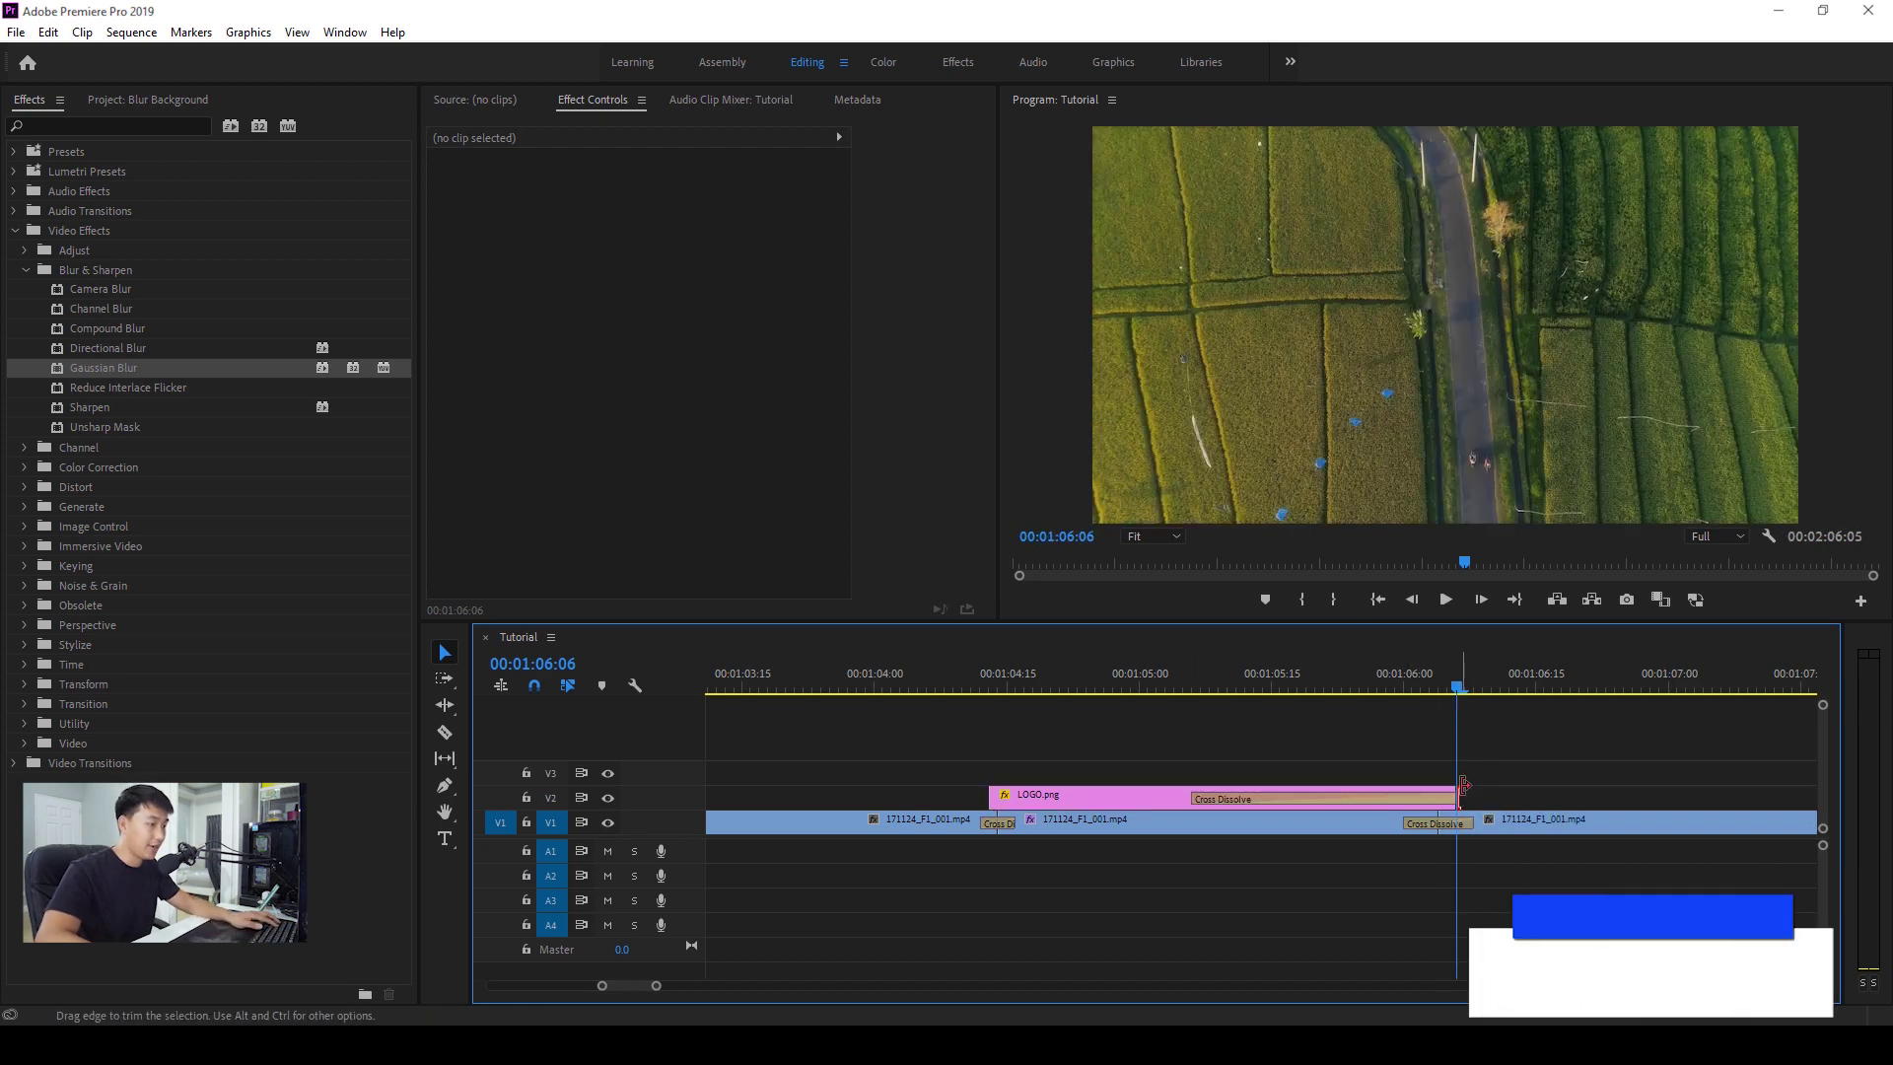
drag(1458, 798, 1444, 806)
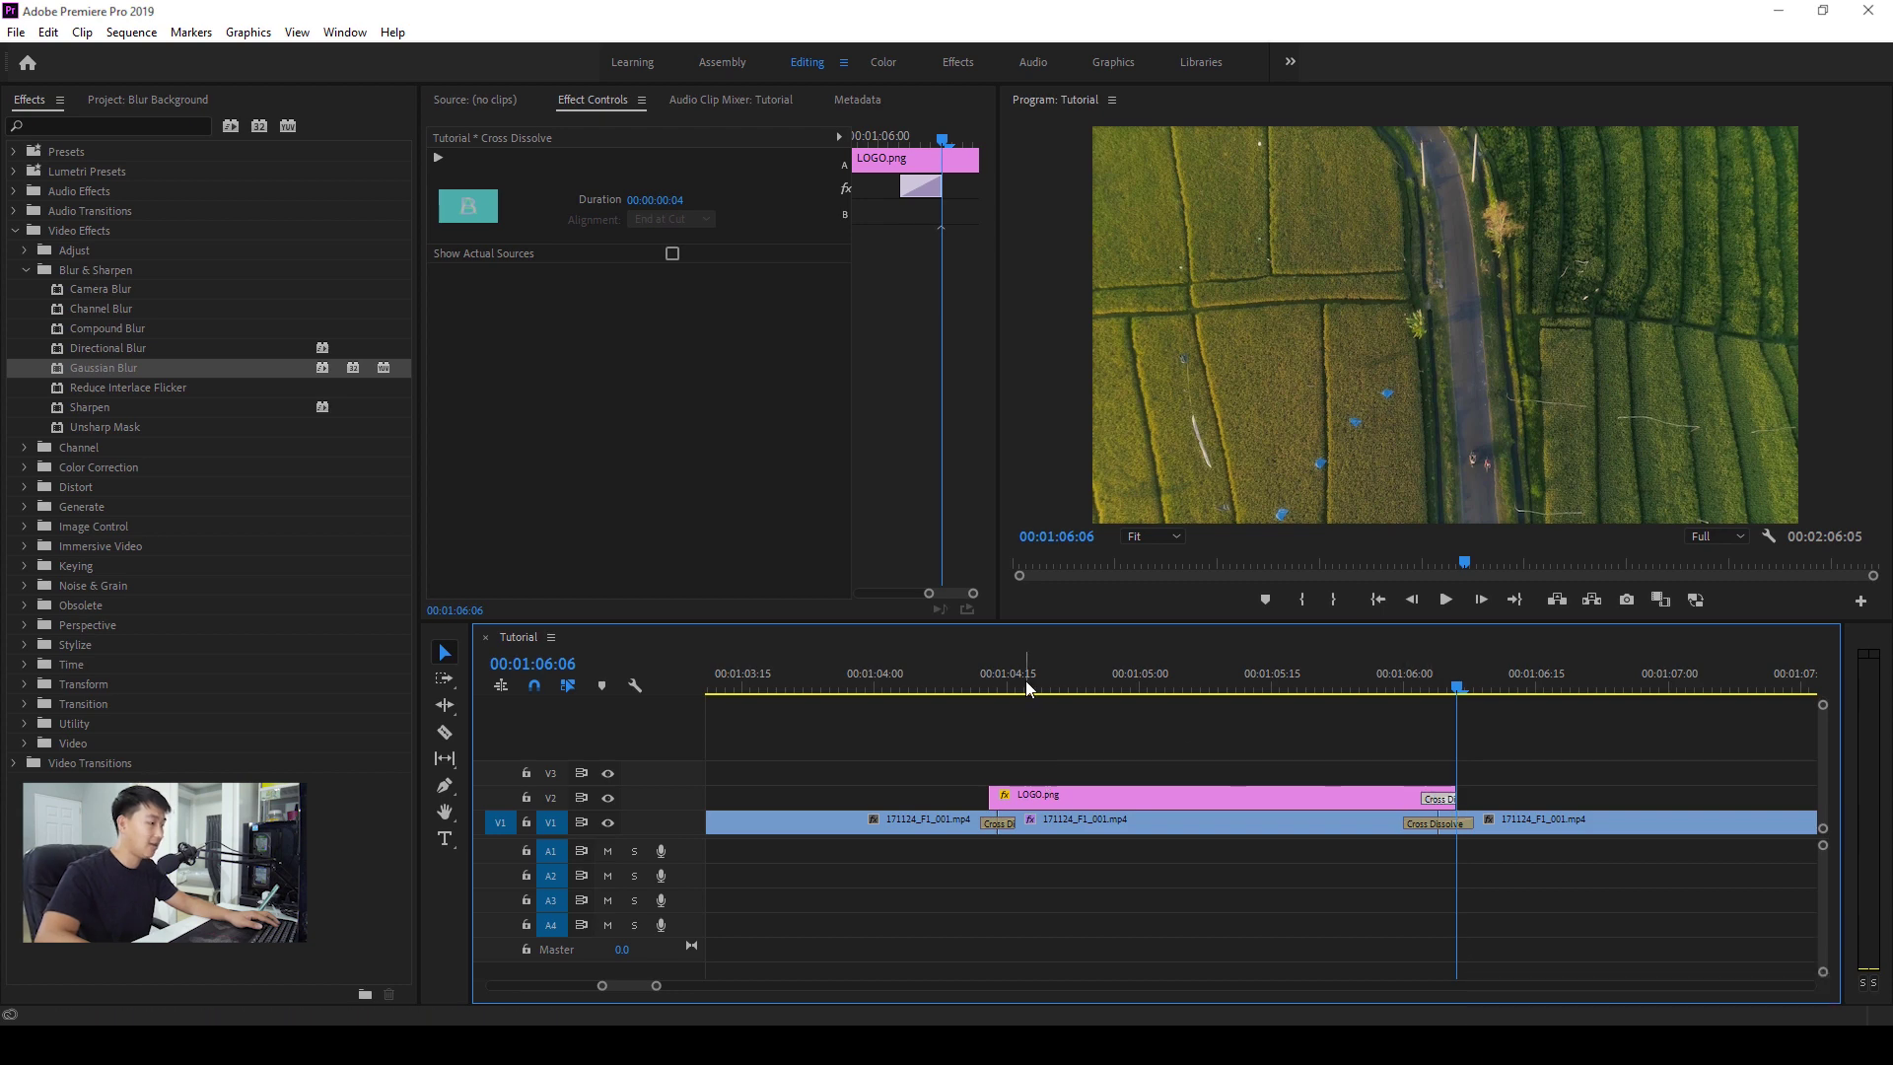
- Add a shortened Cross Dissolve at the logo's start near 00:01:04:15 and preview it
click(1007, 681)
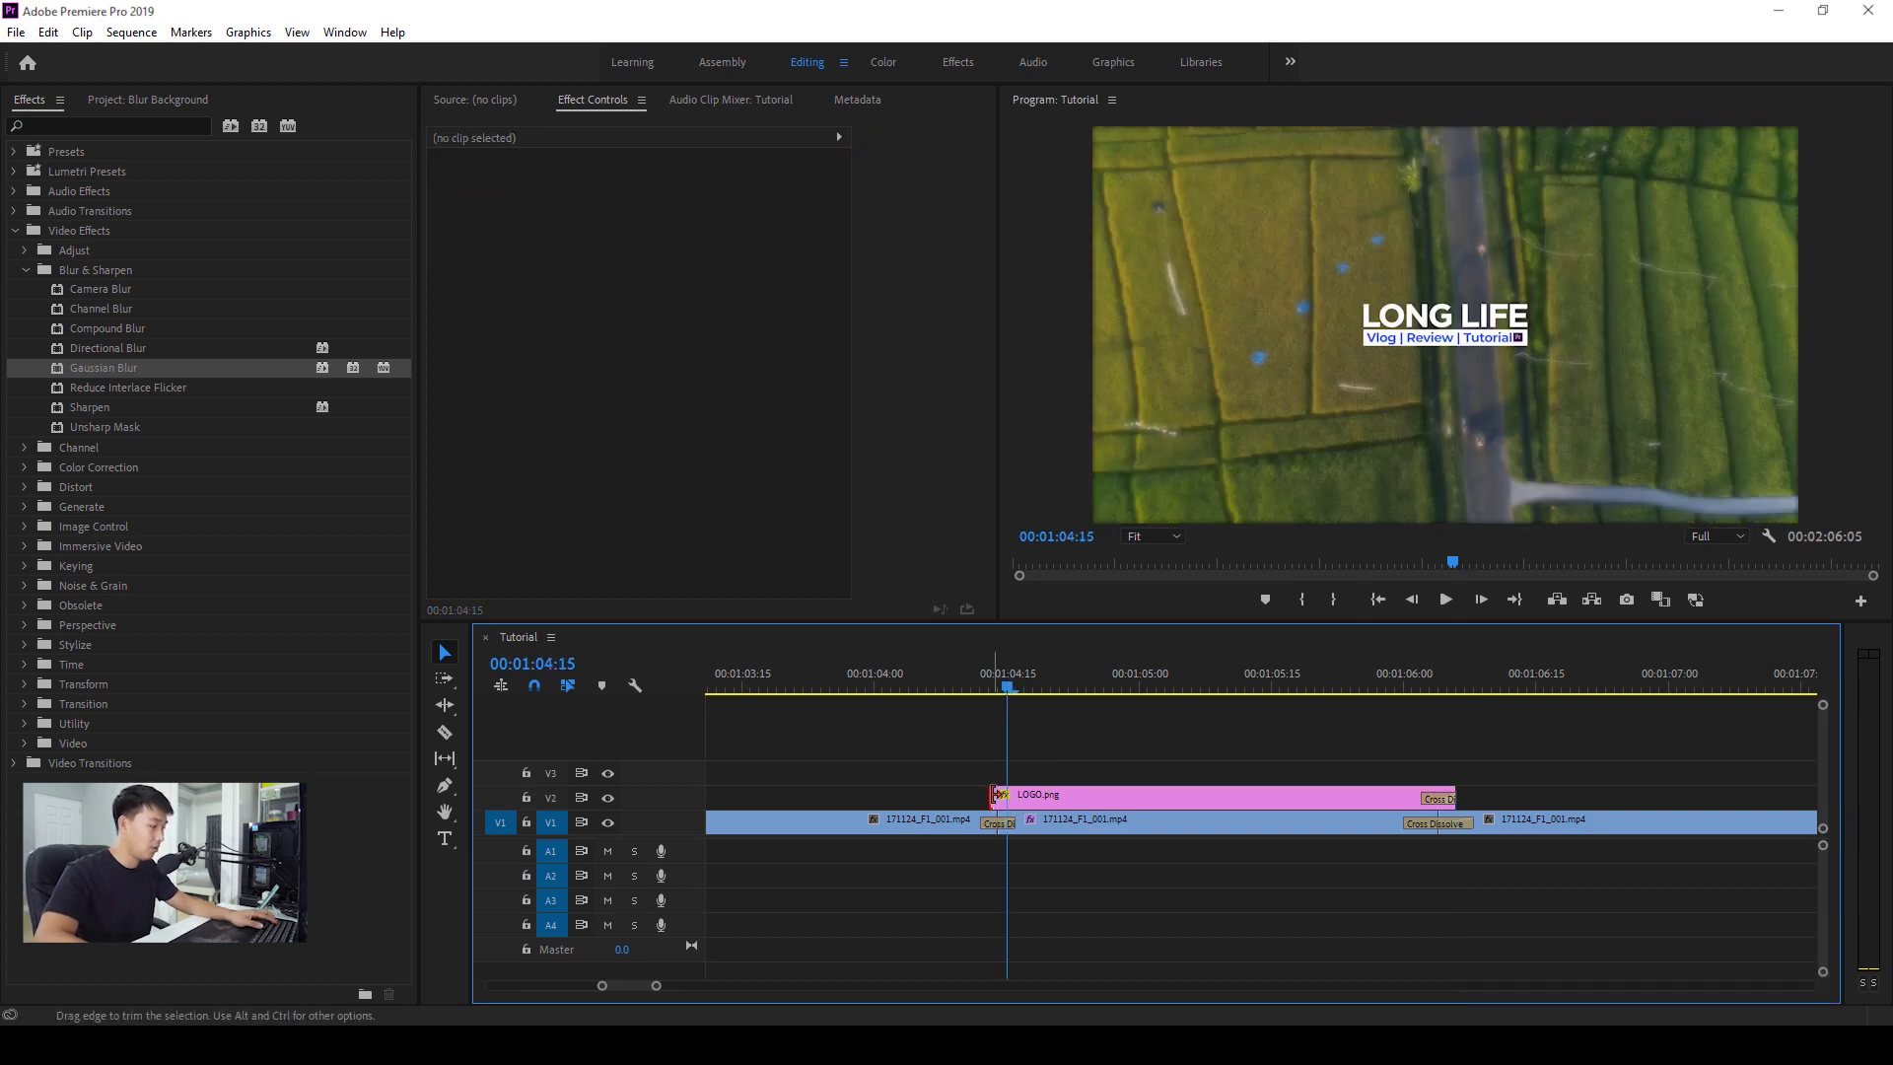
key(ctrl+d)
drag(1252, 799, 1015, 798)
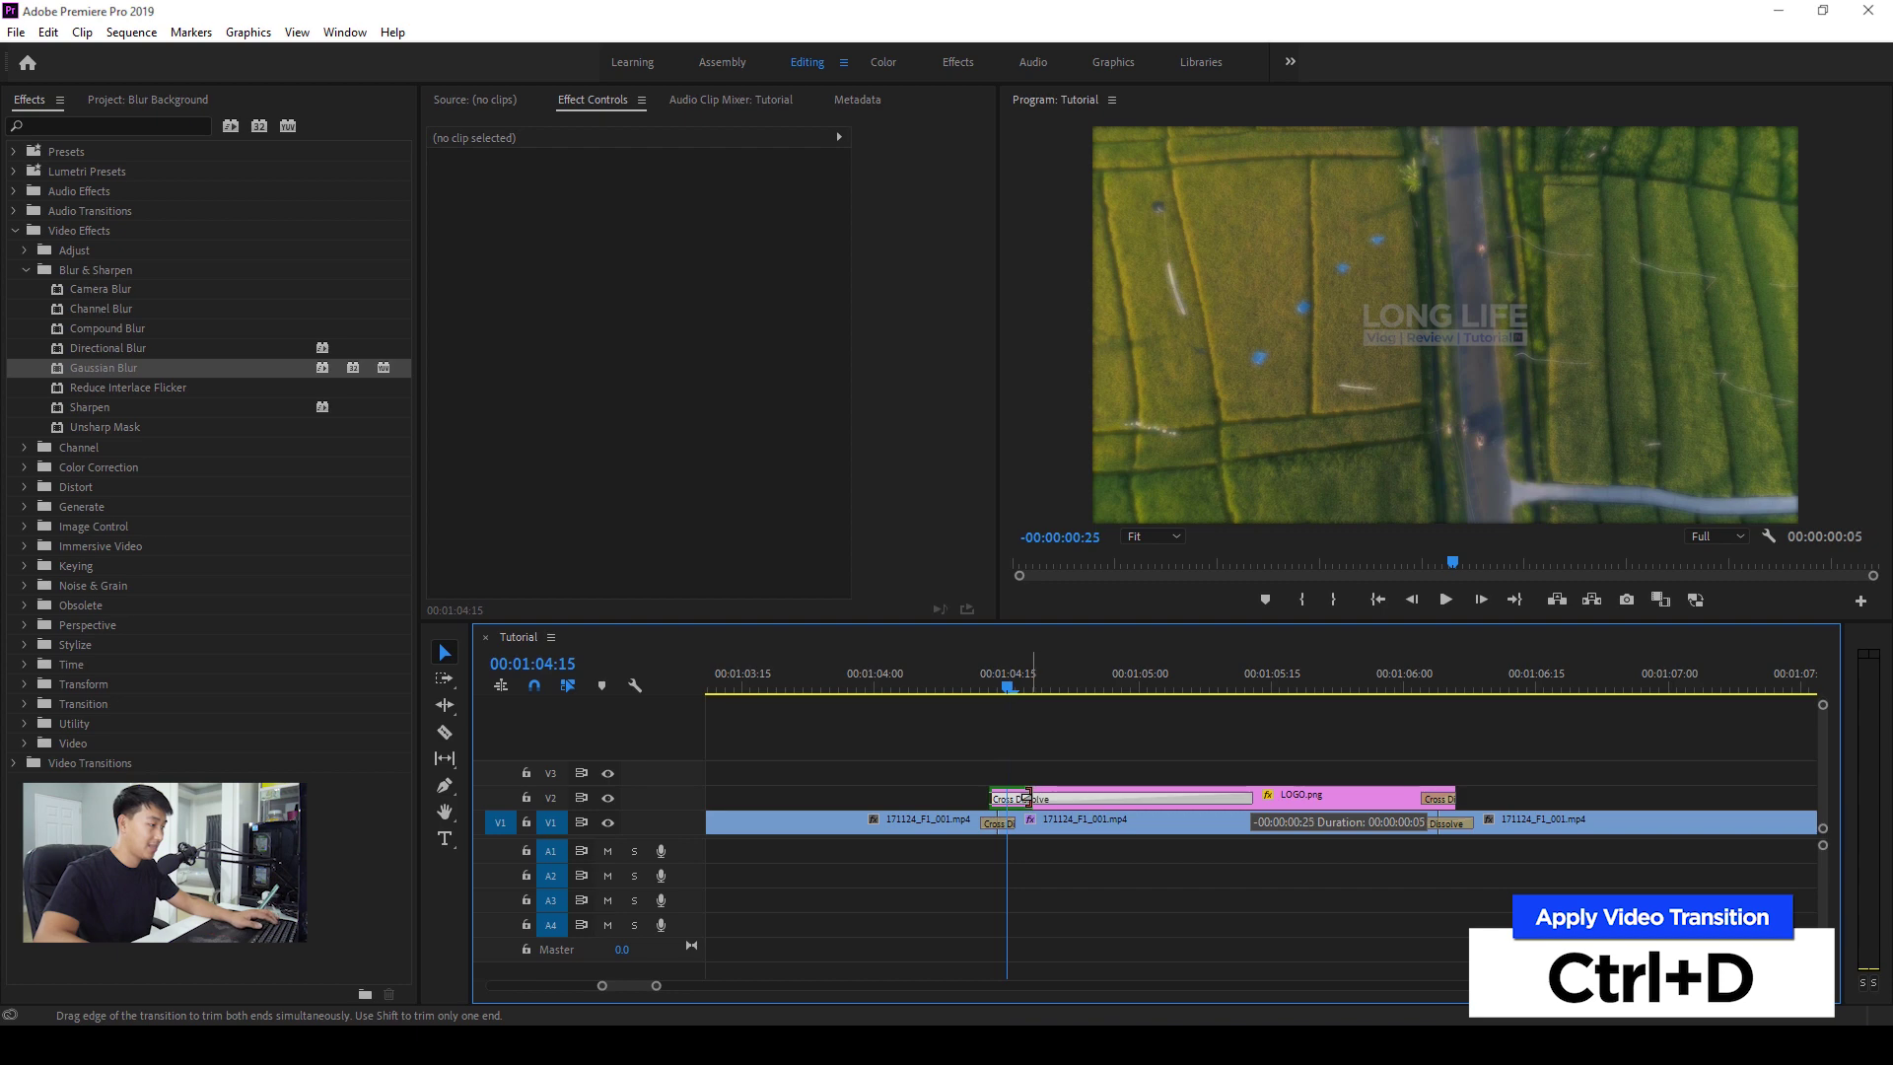
key(equal)
key(equal)
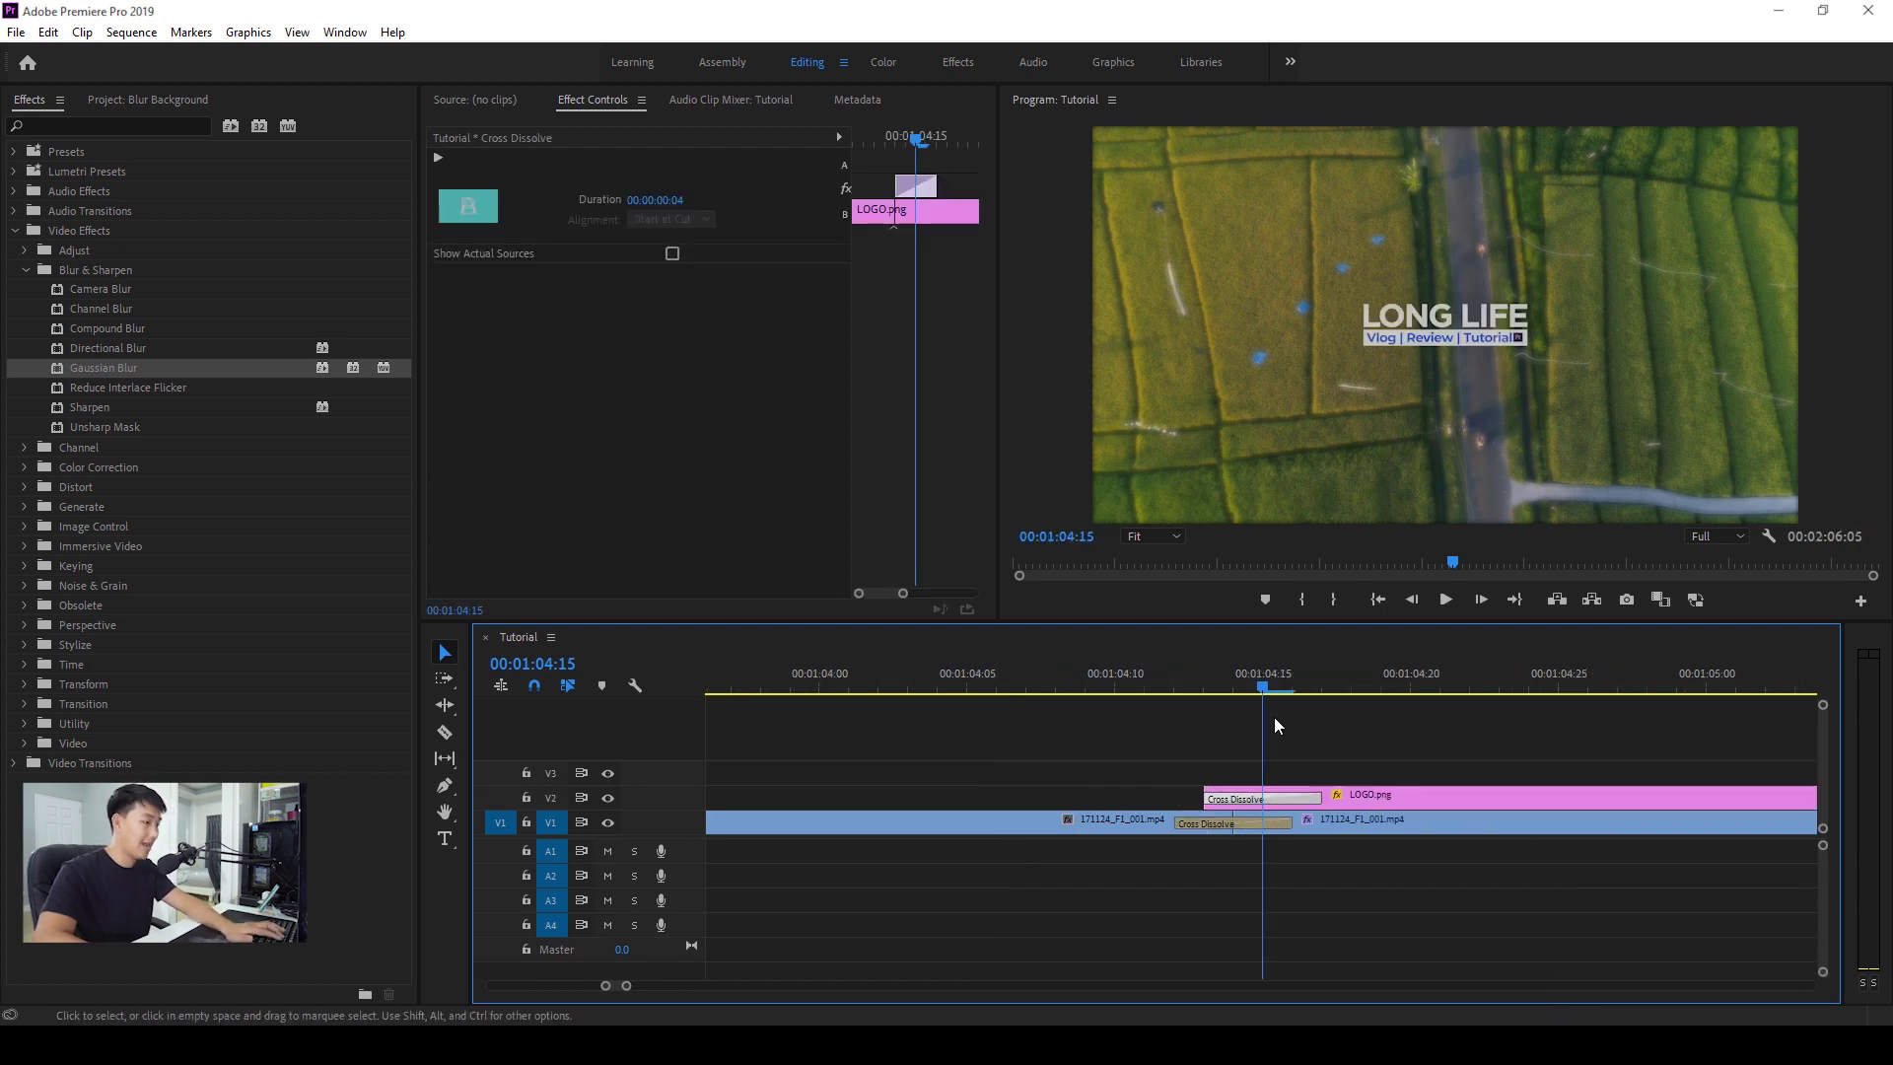
key(space)
key(minus)
key(minus)
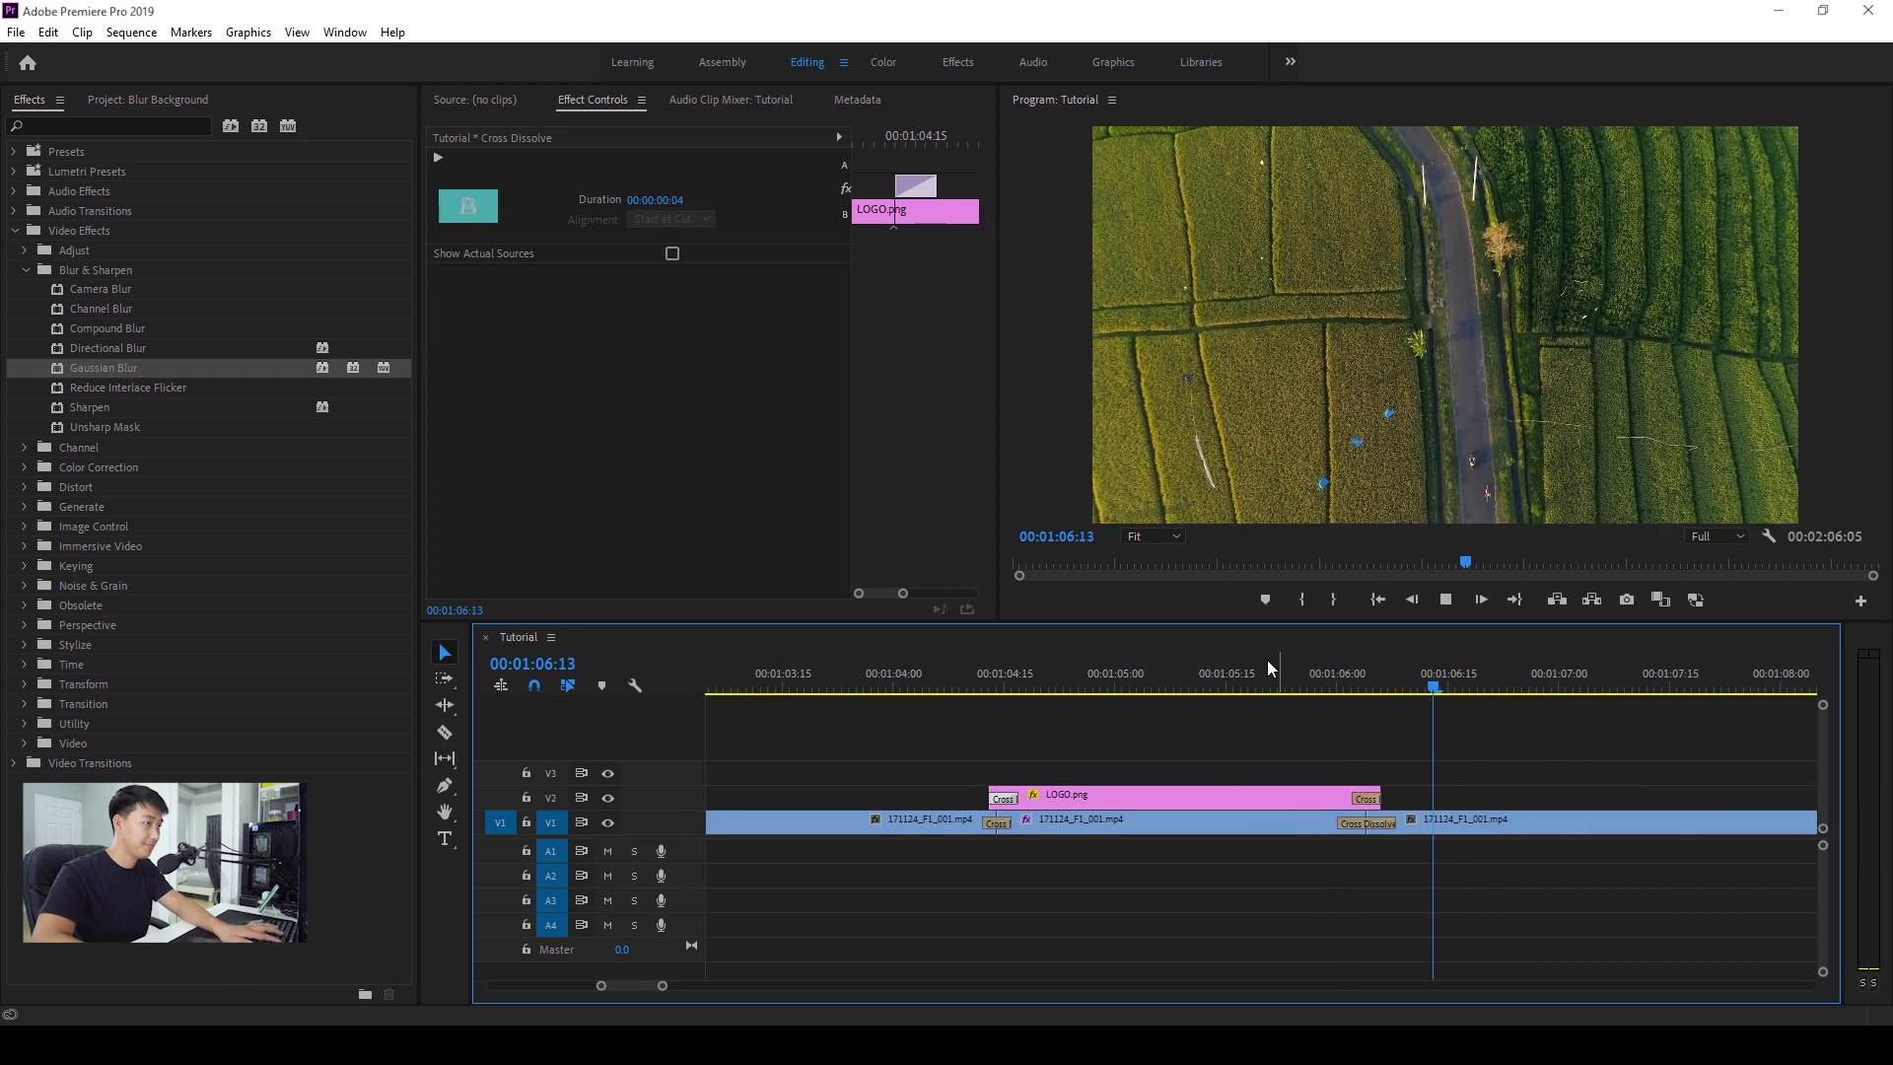
click(981, 673)
key(Right)
key(Right)
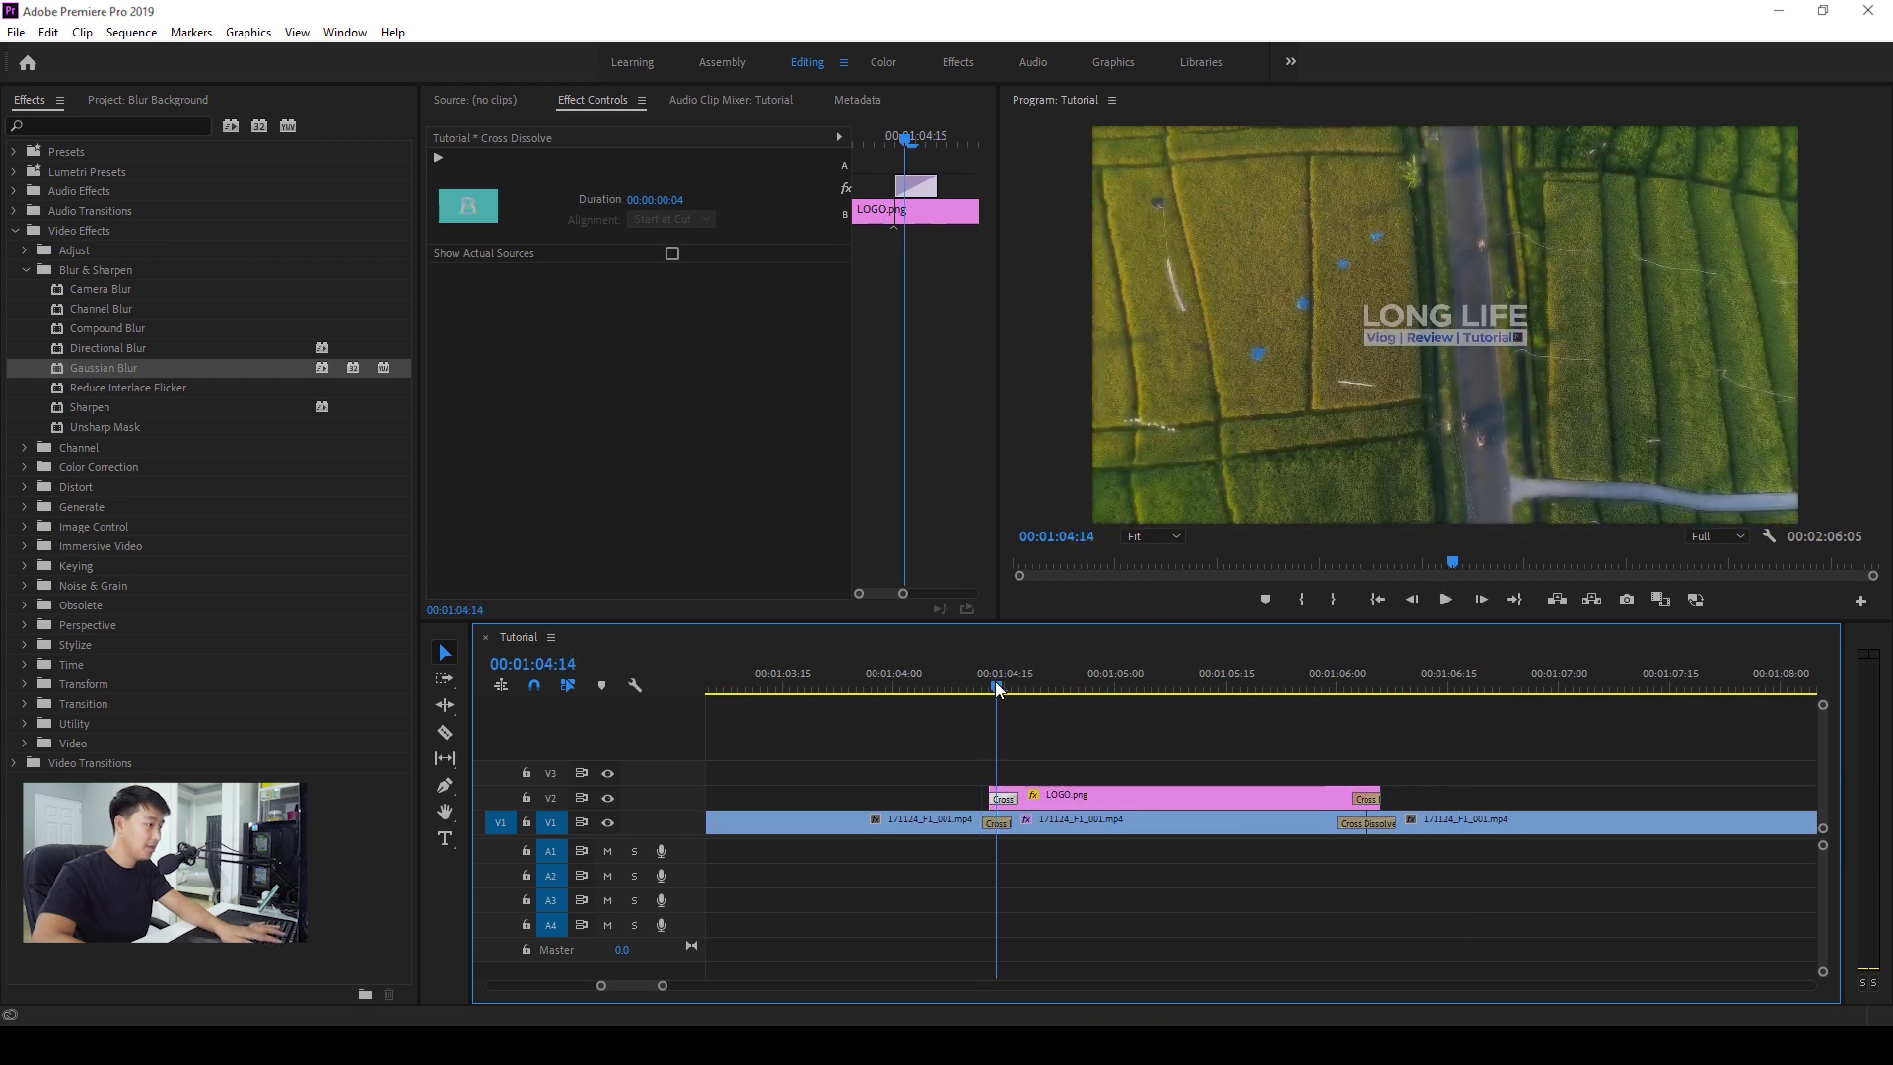
- Nudge the logo's start and its dissolve to line up with the blur dissolve, then replay
key(equal)
key(equal)
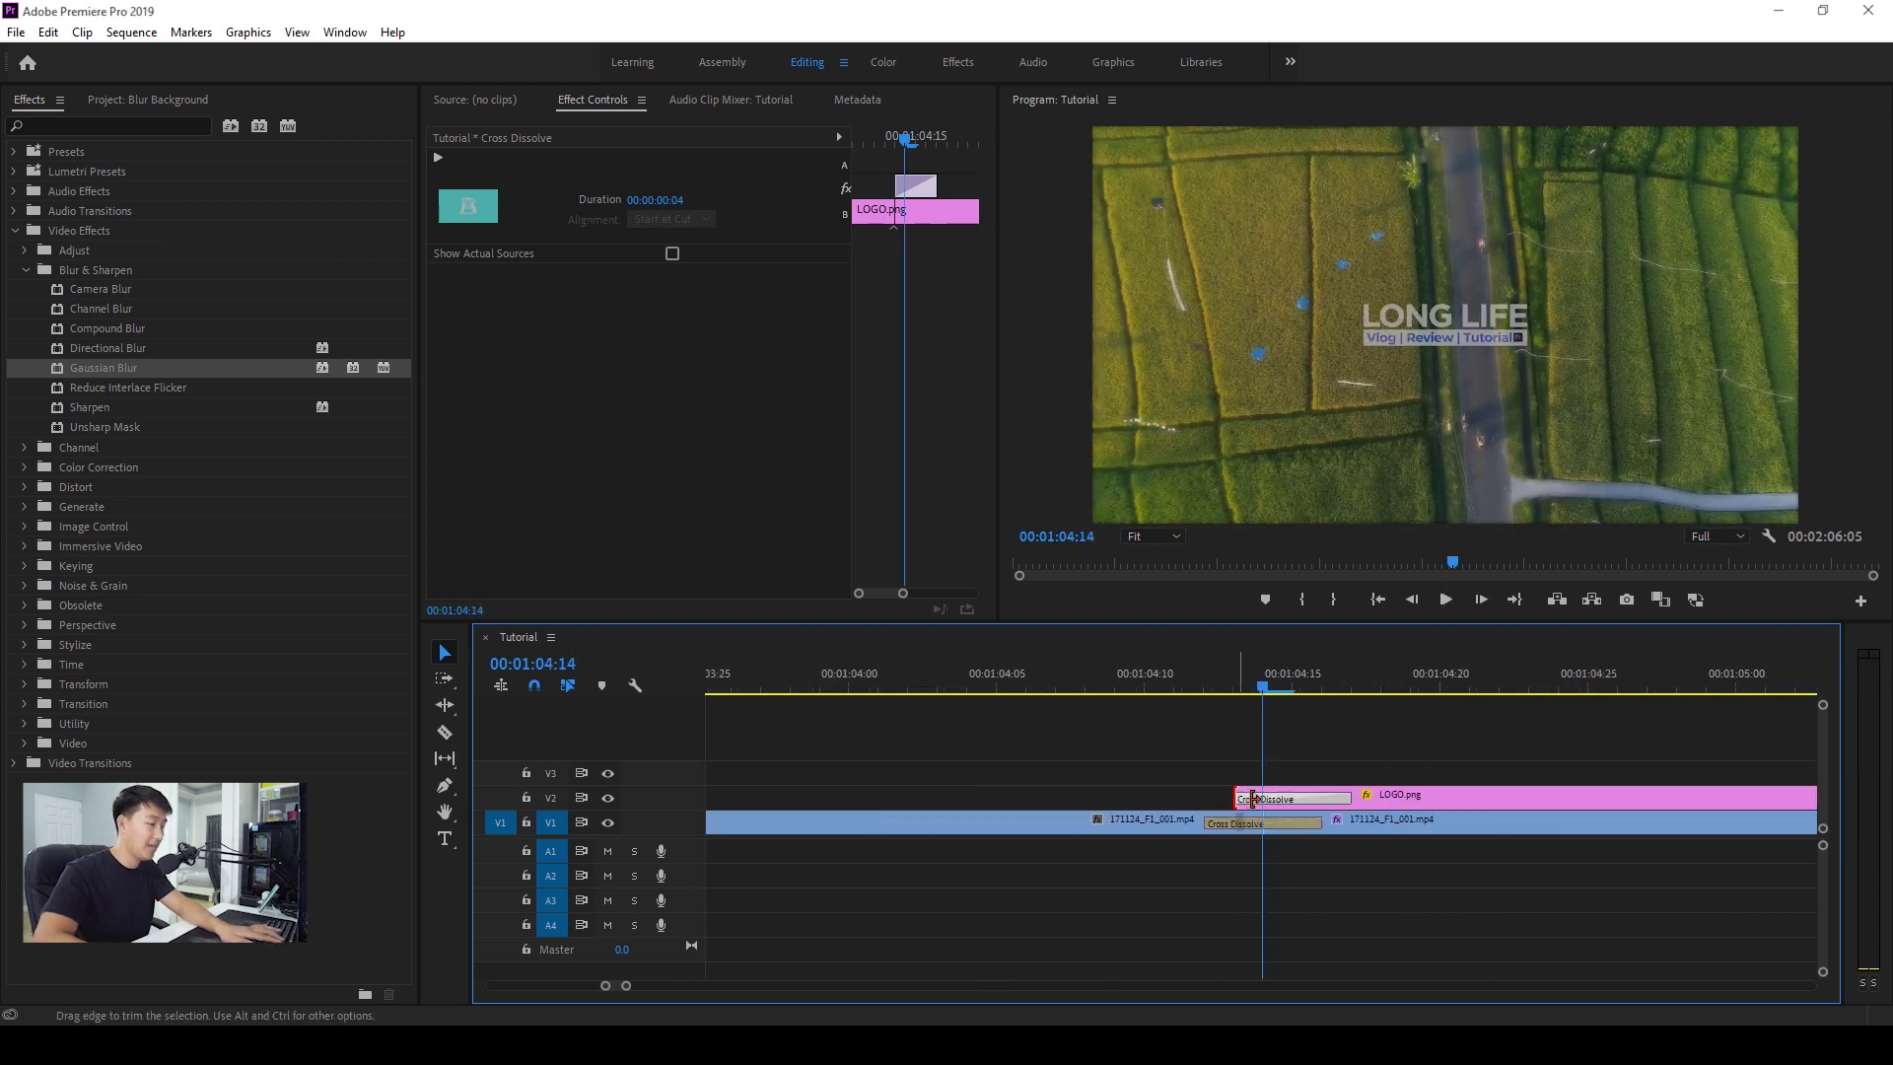
drag(1253, 799, 1281, 799)
key(Left)
key(Left)
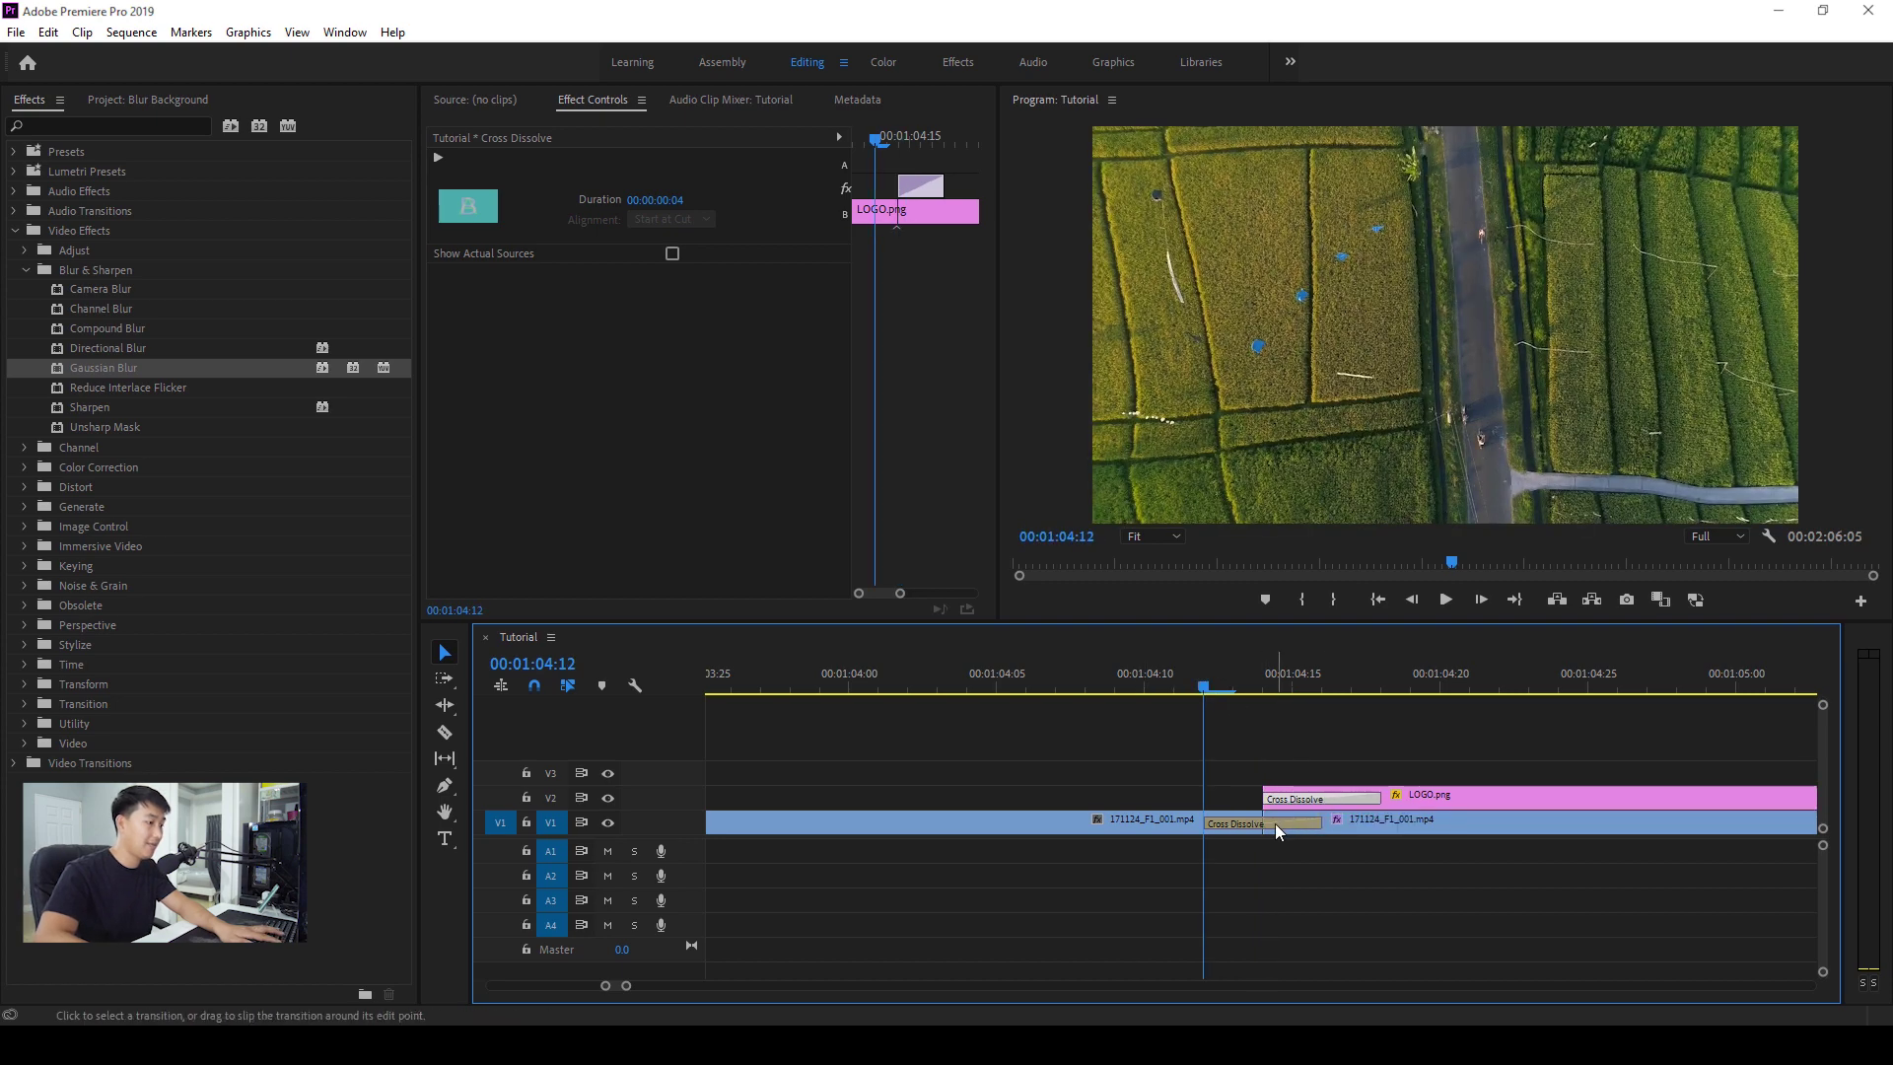
drag(1303, 801, 1244, 800)
click(1018, 675)
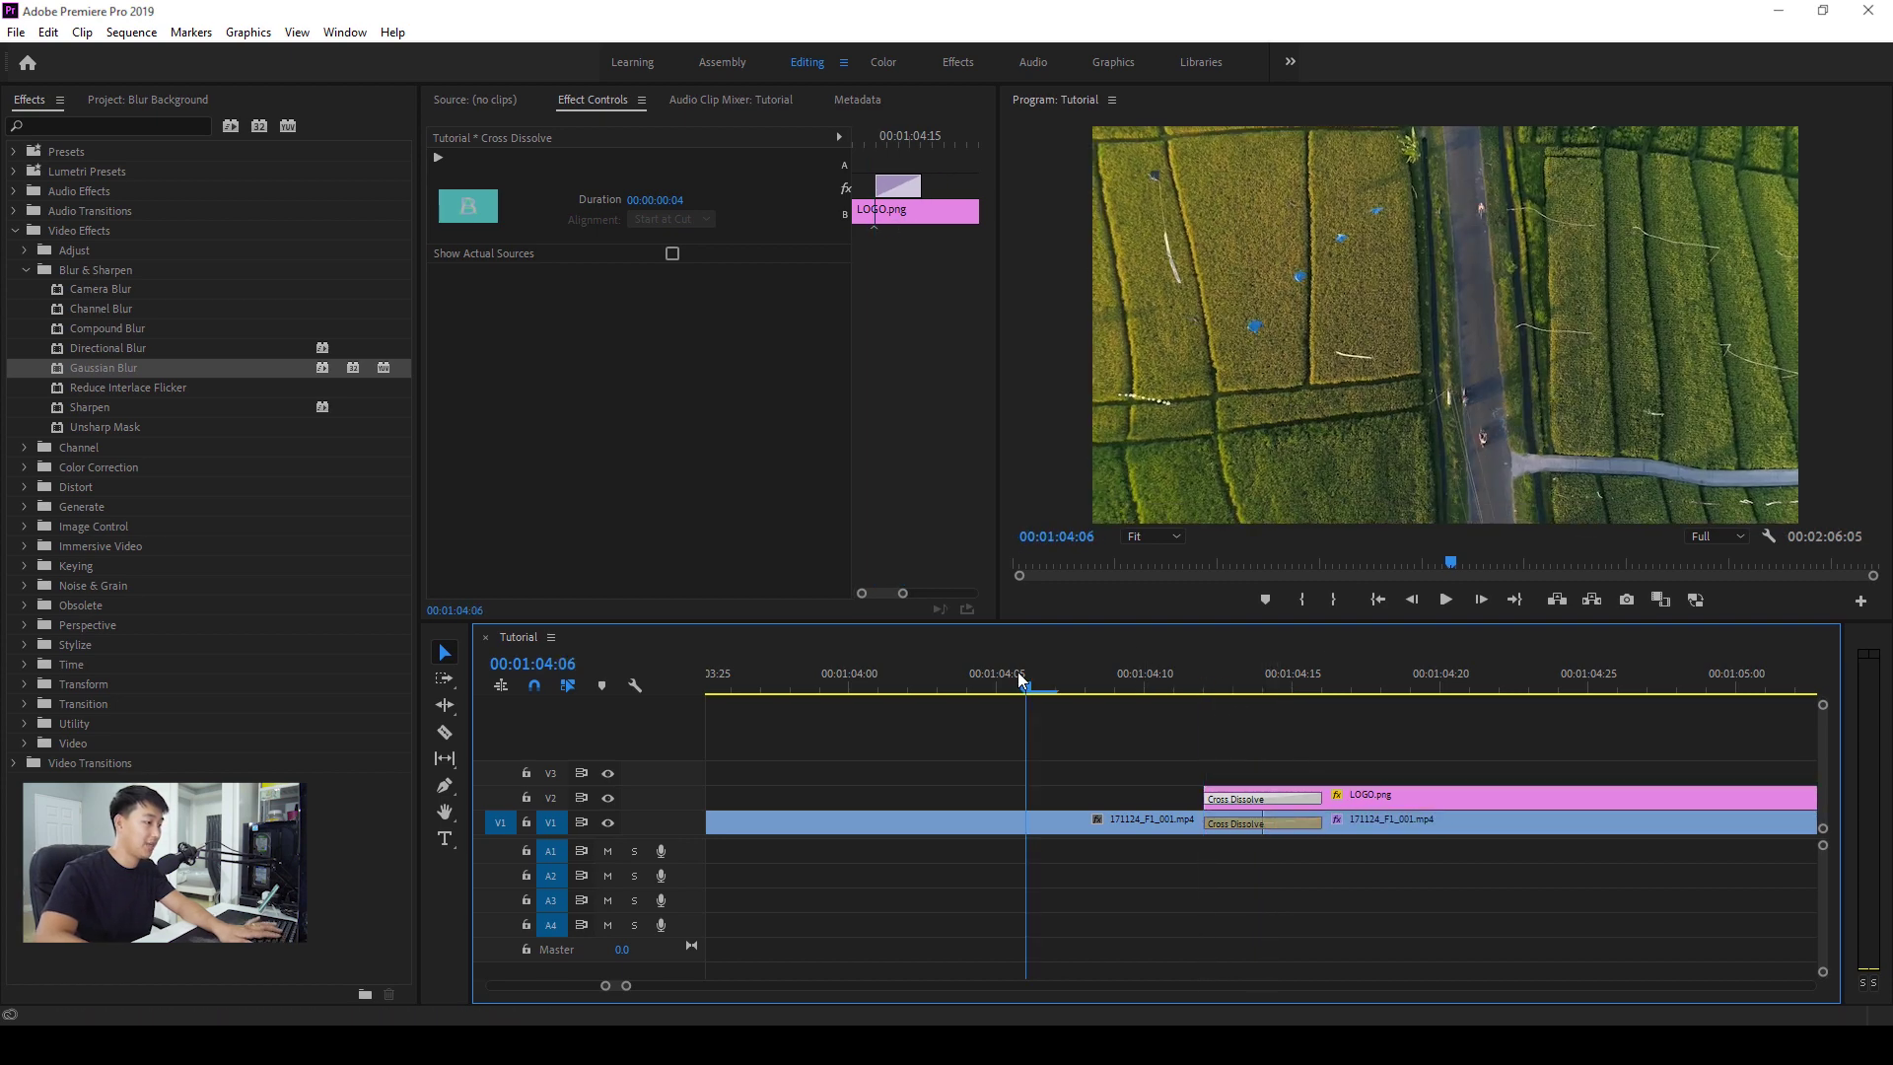
key(space)
key(minus)
key(minus)
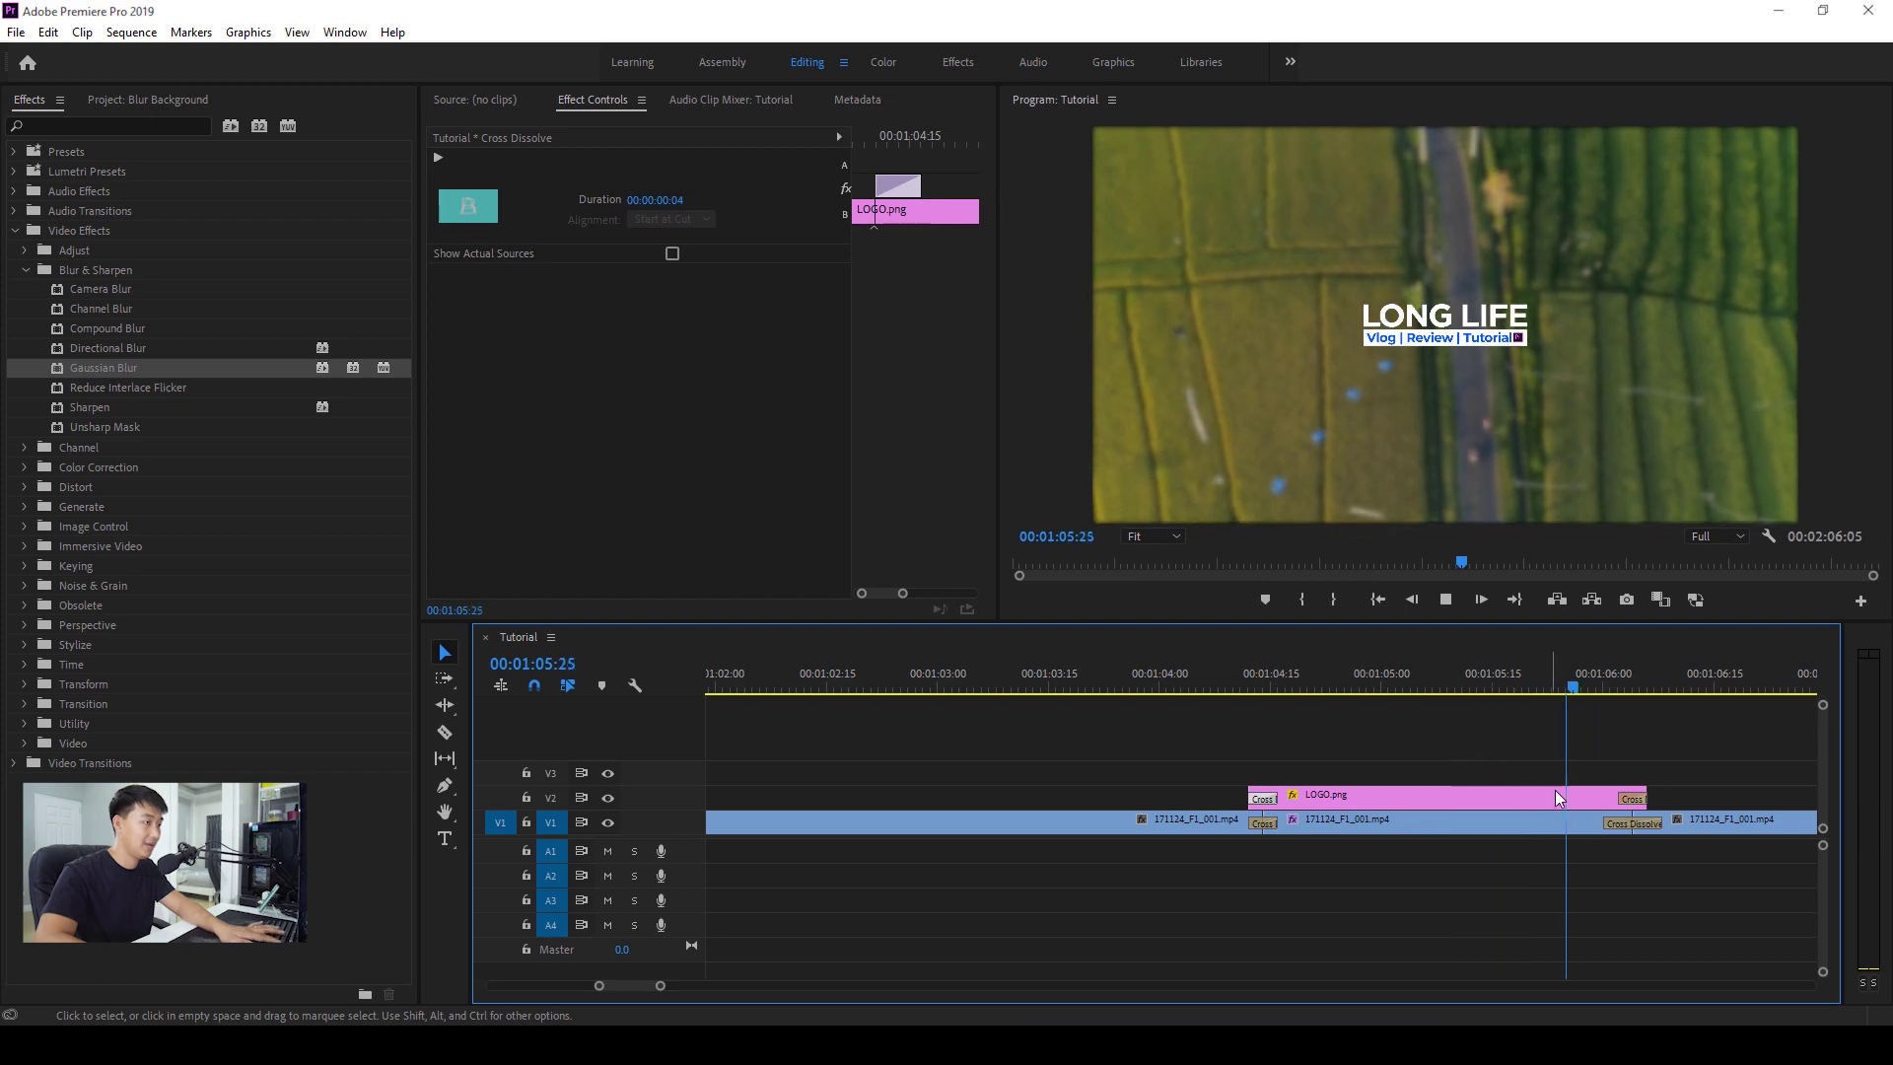
key(minus)
key(minus)
key(minus)
- Zoom out, jump to the VWZZ8330.MOV coffee clip at 00:02:02:18, and zoom in around it
key(space)
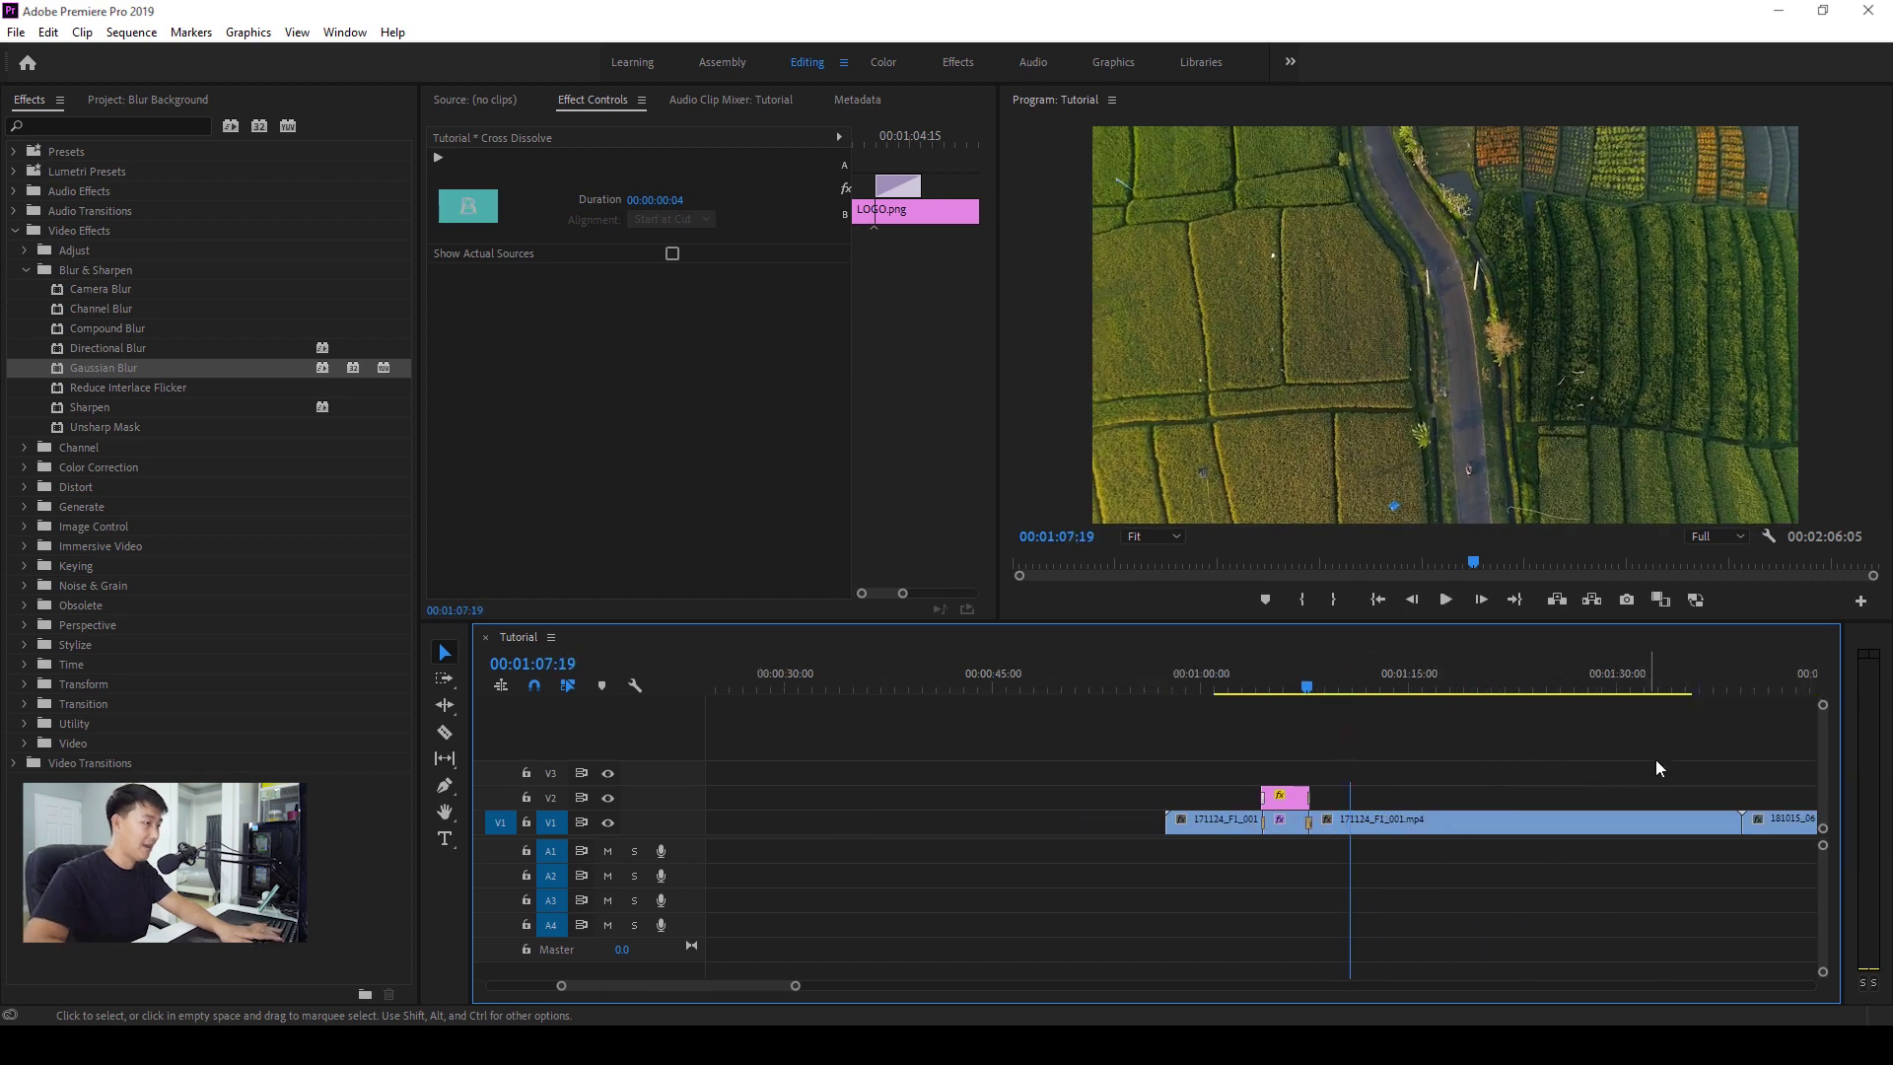
key(minus)
click(1558, 677)
key(equal)
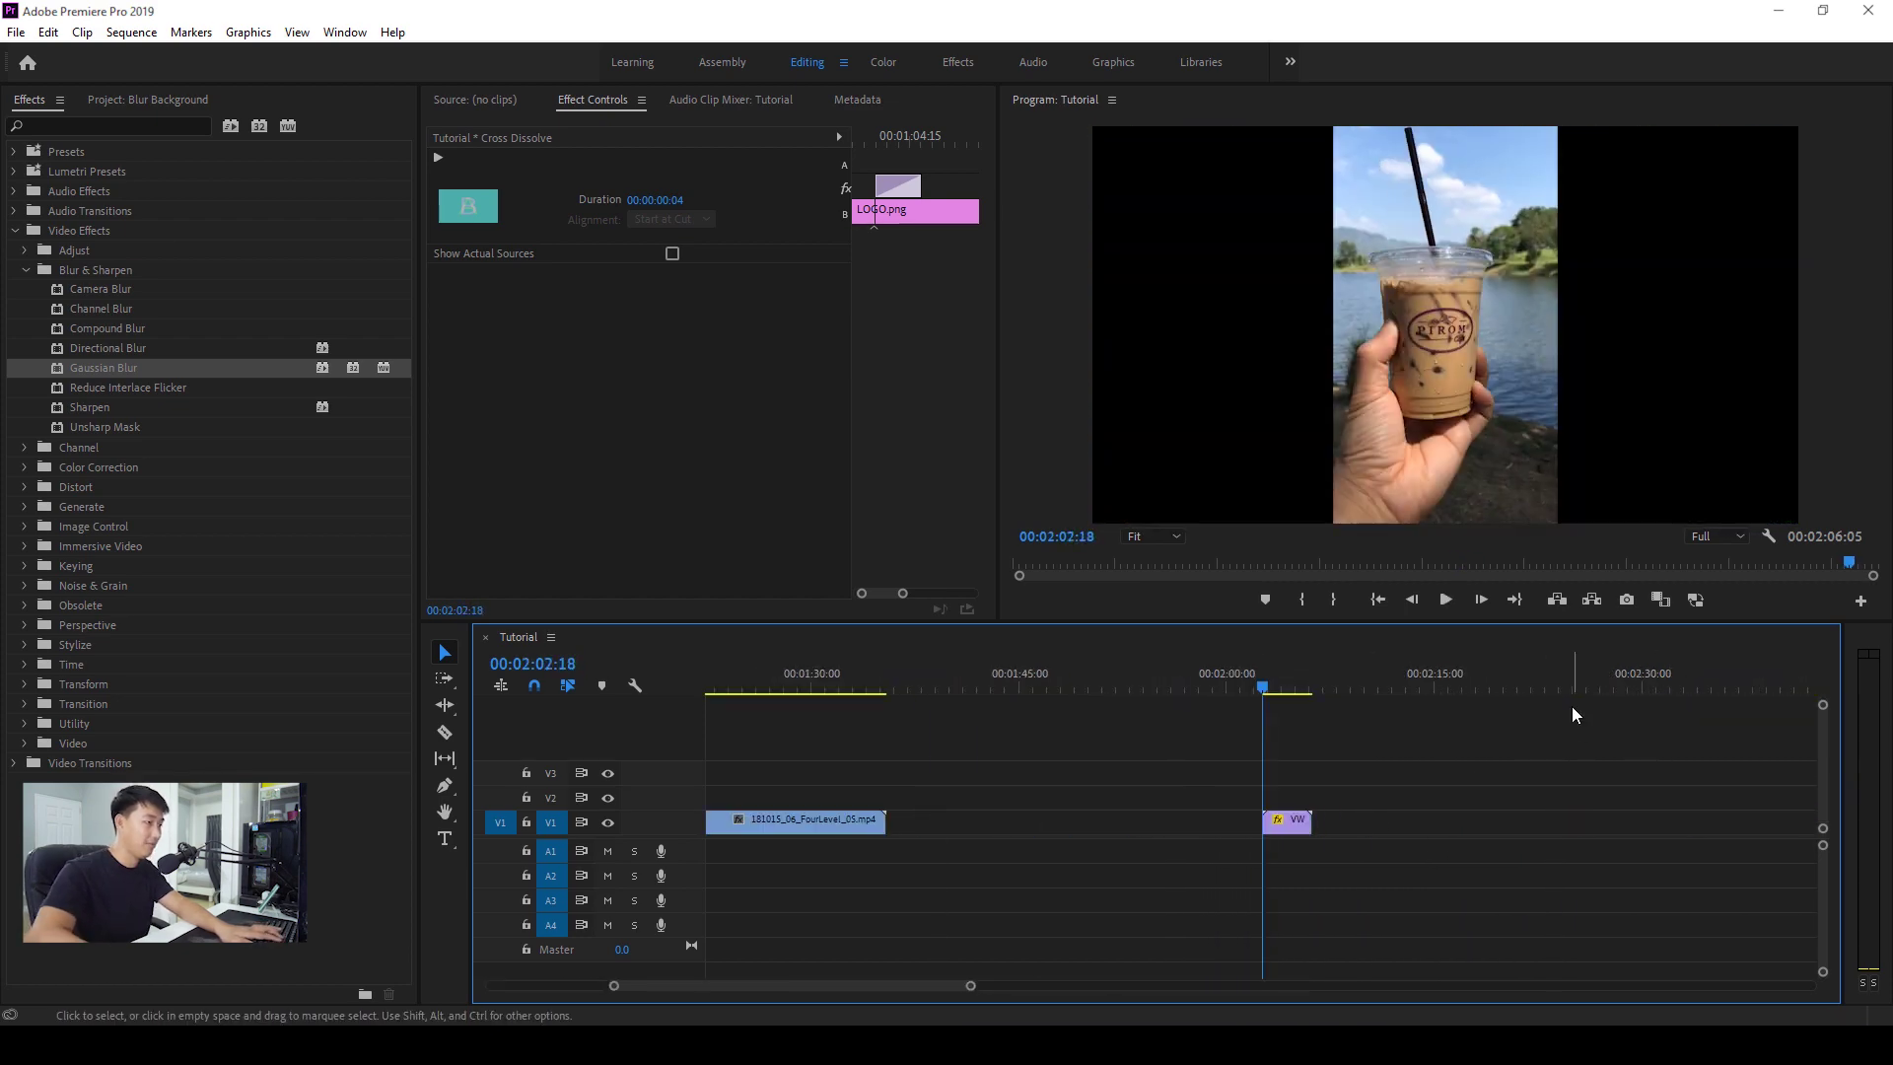
key(equal)
key(minus)
key(equal)
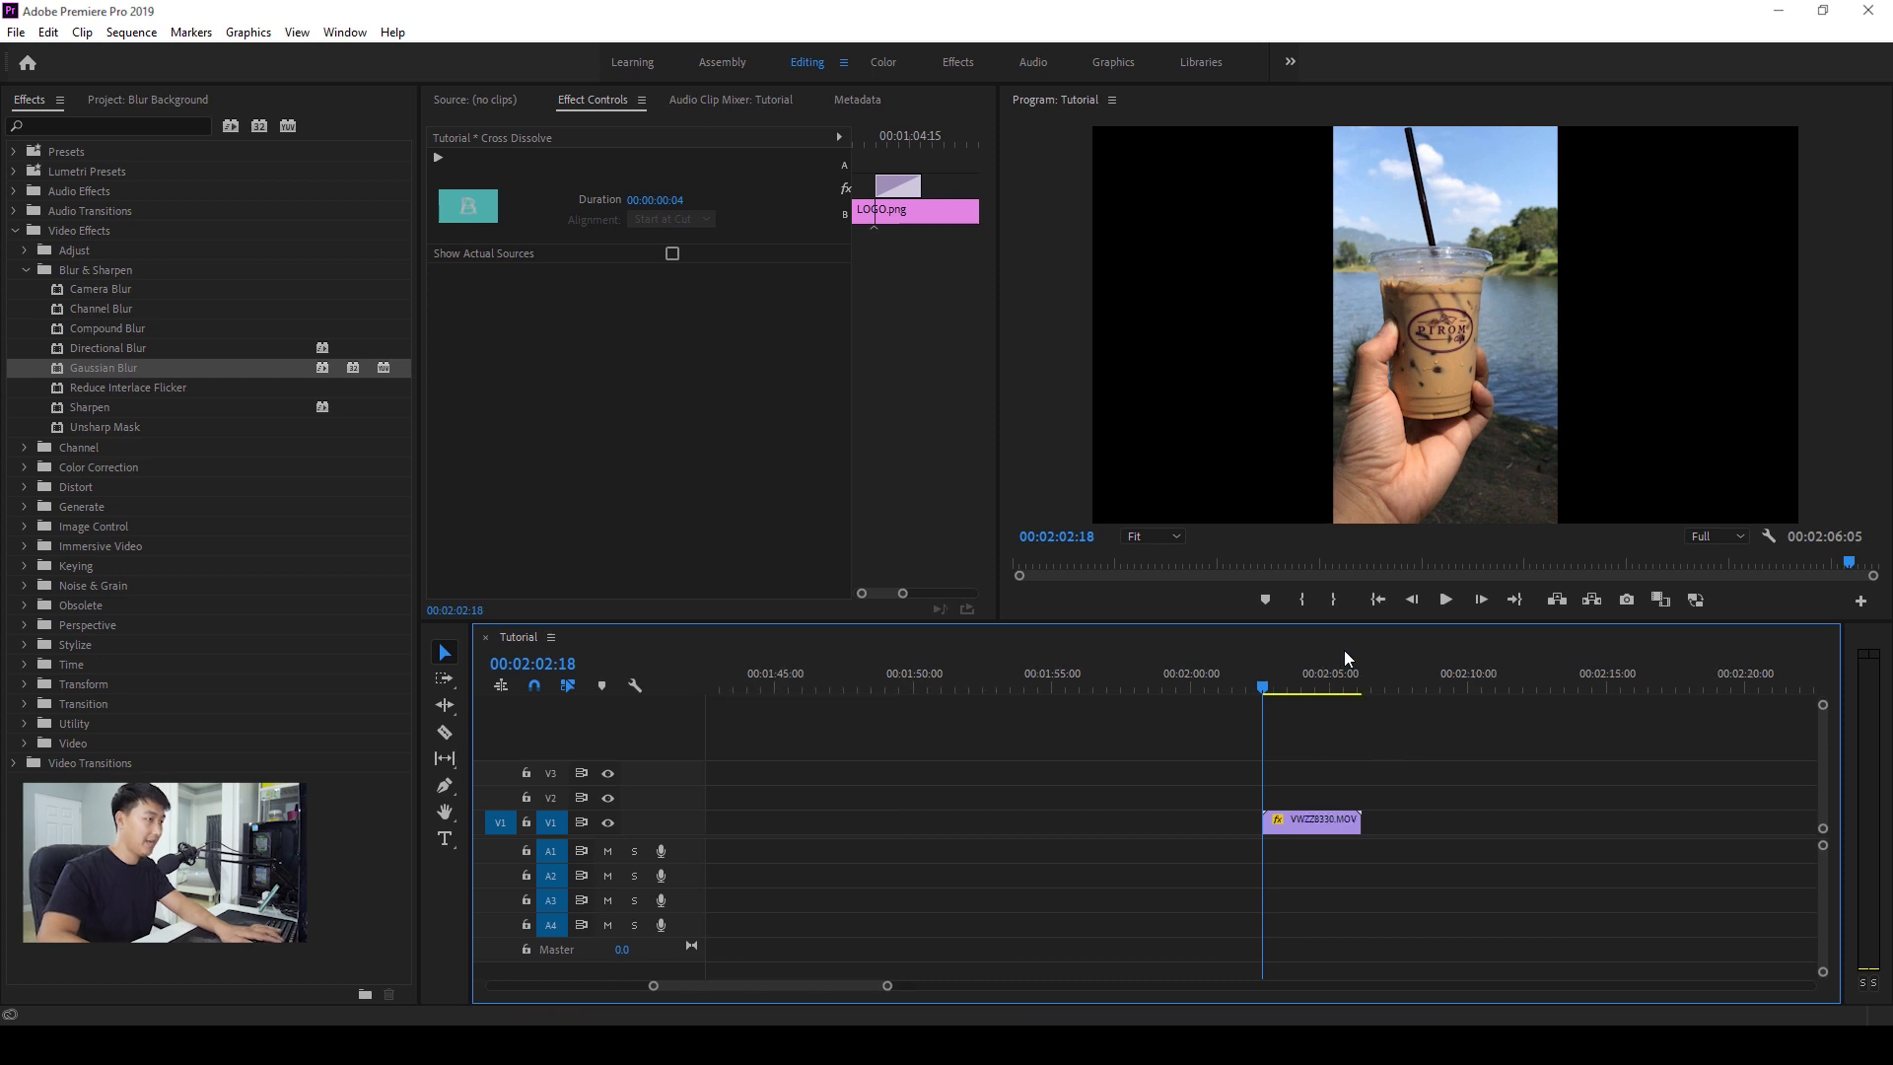
key(minus)
key(equal)
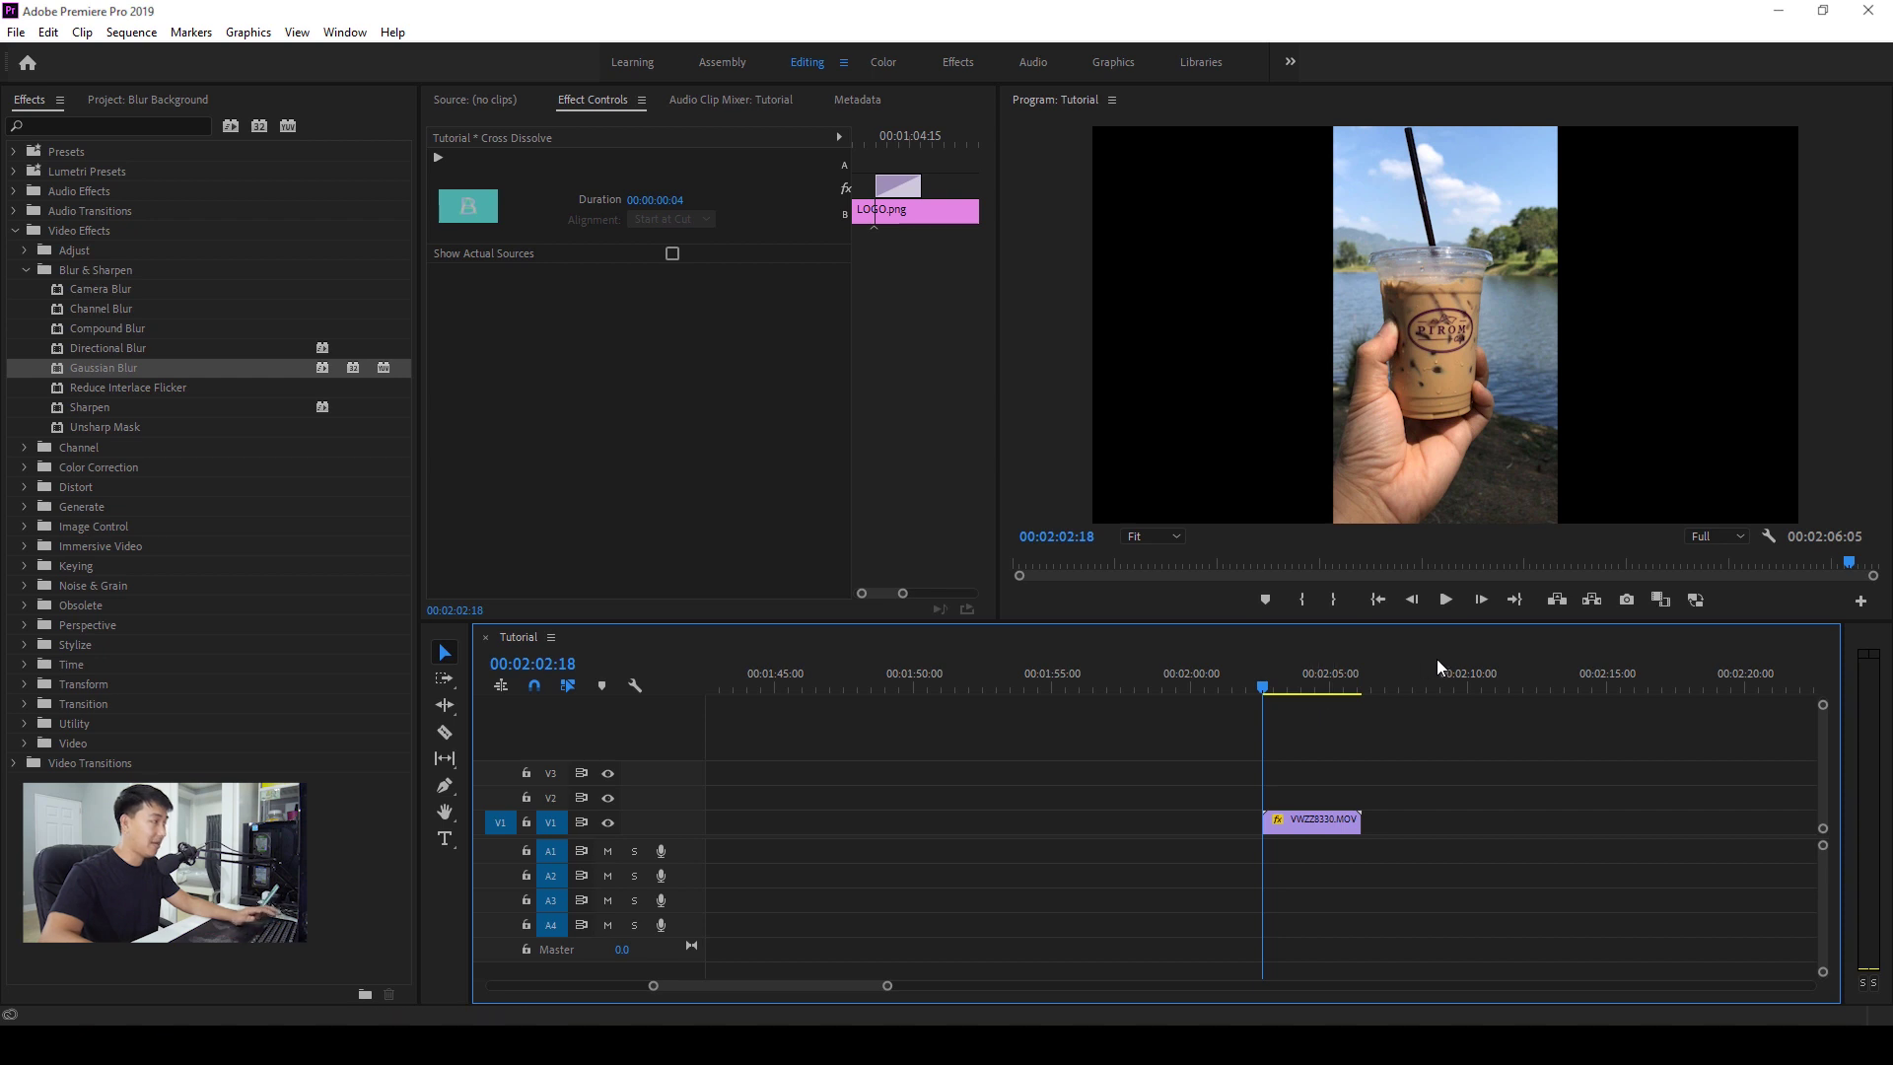
- Reset the VWZZ8330.MOV clip's Scale to 100 and set the Program monitor to 25%
click(1293, 822)
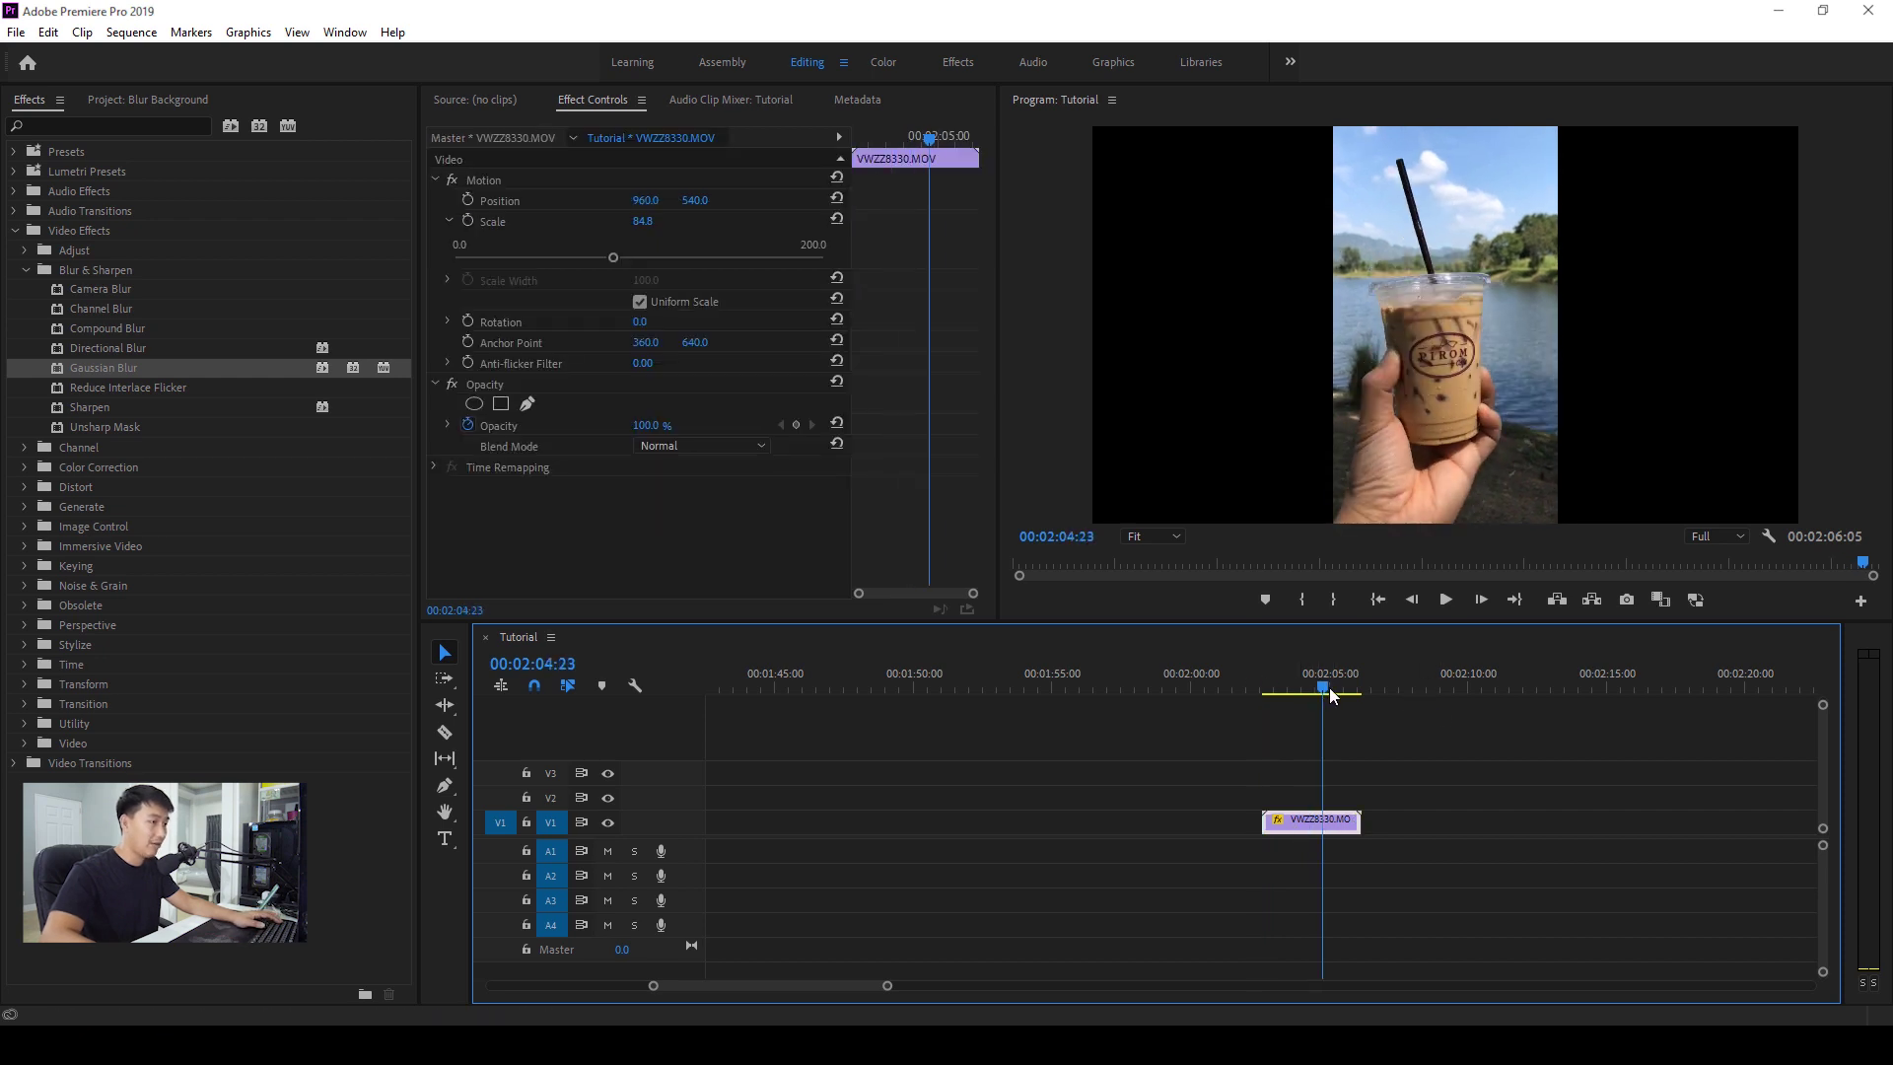
drag(1259, 682, 1295, 694)
click(641, 257)
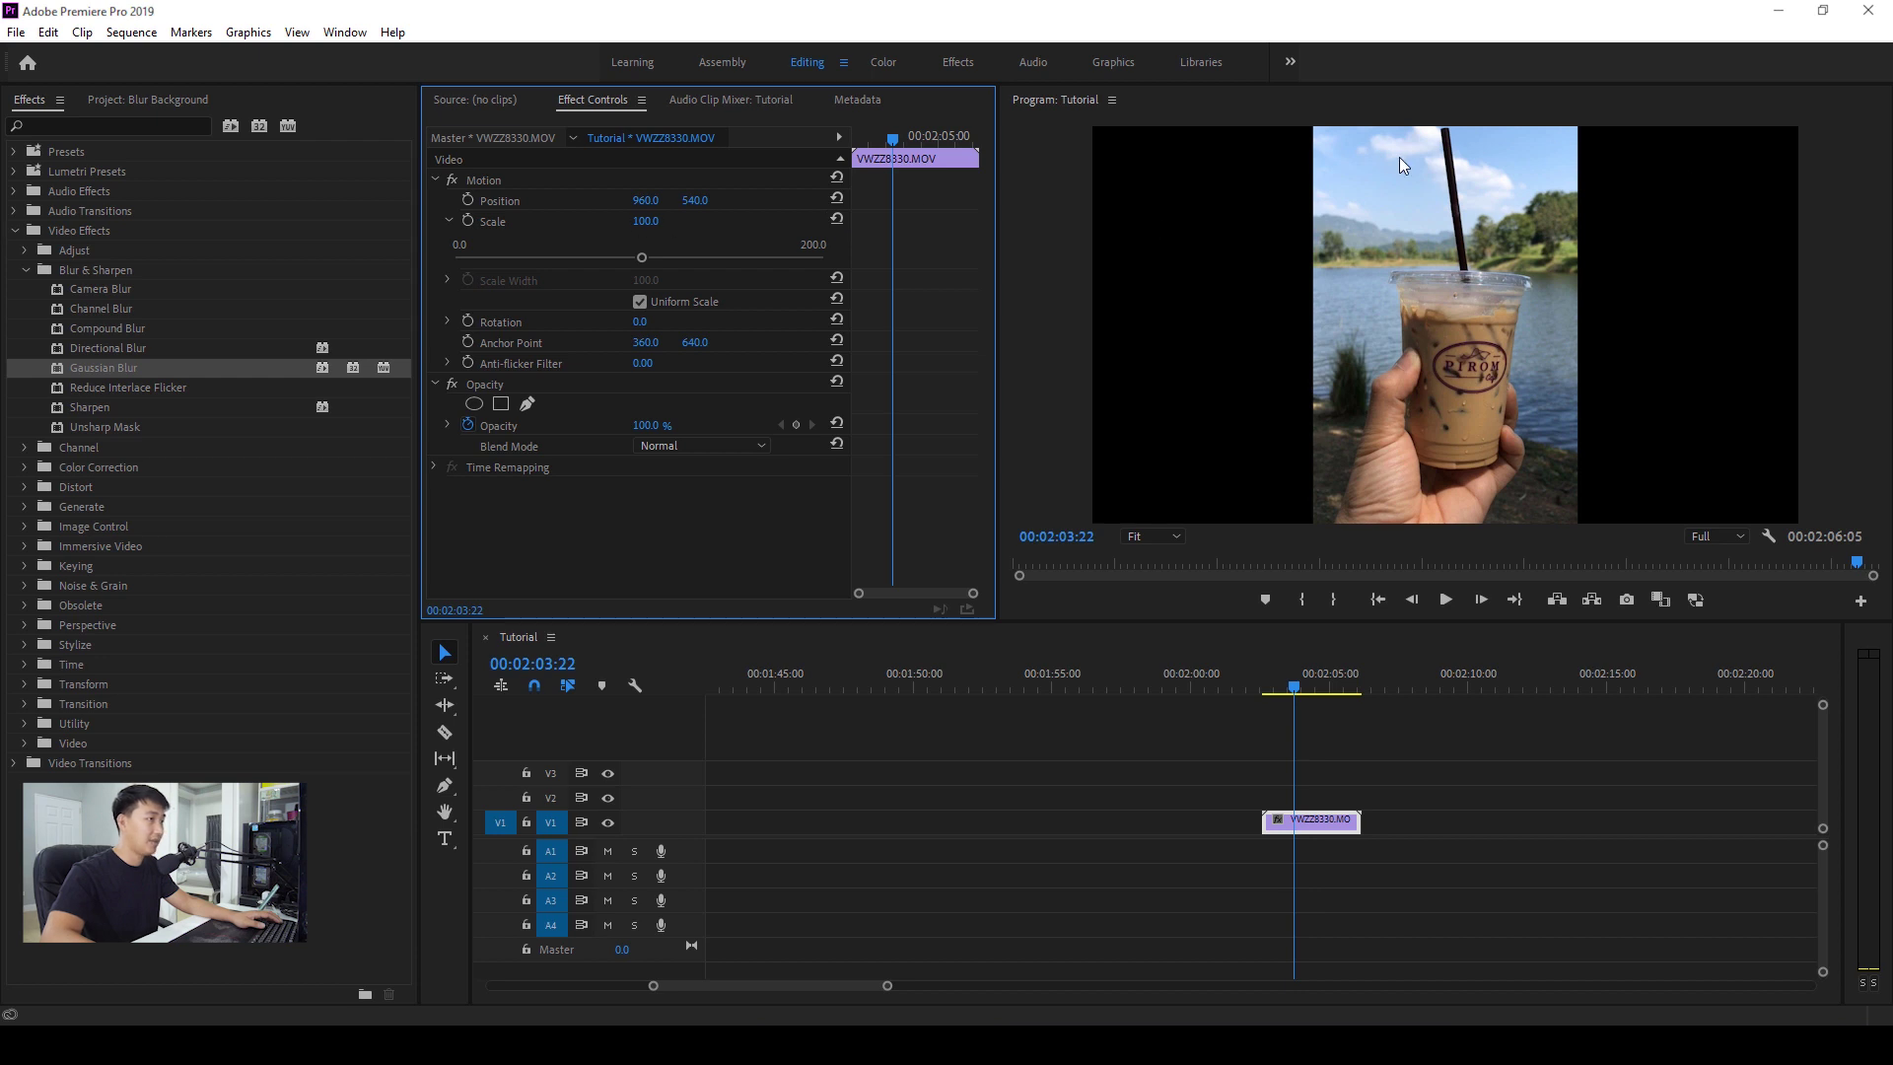
click(568, 181)
click(1150, 535)
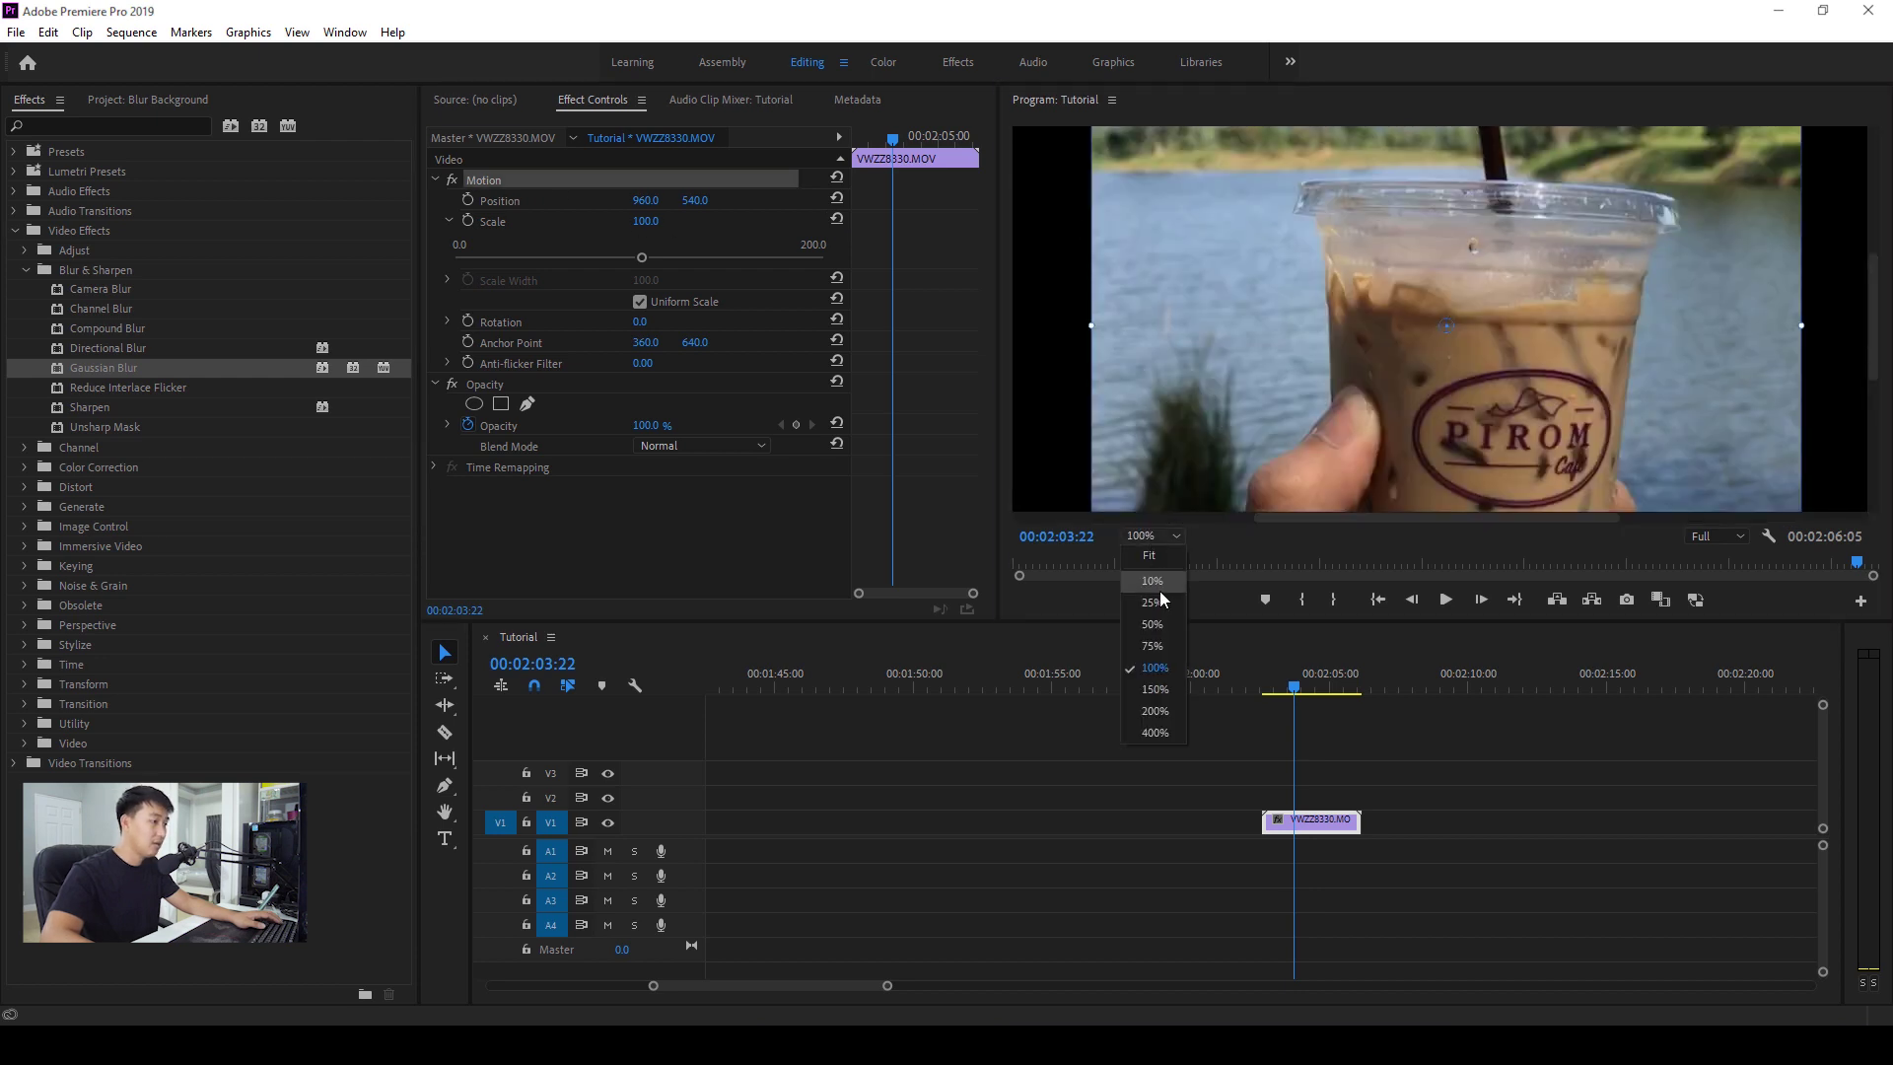
click(1159, 593)
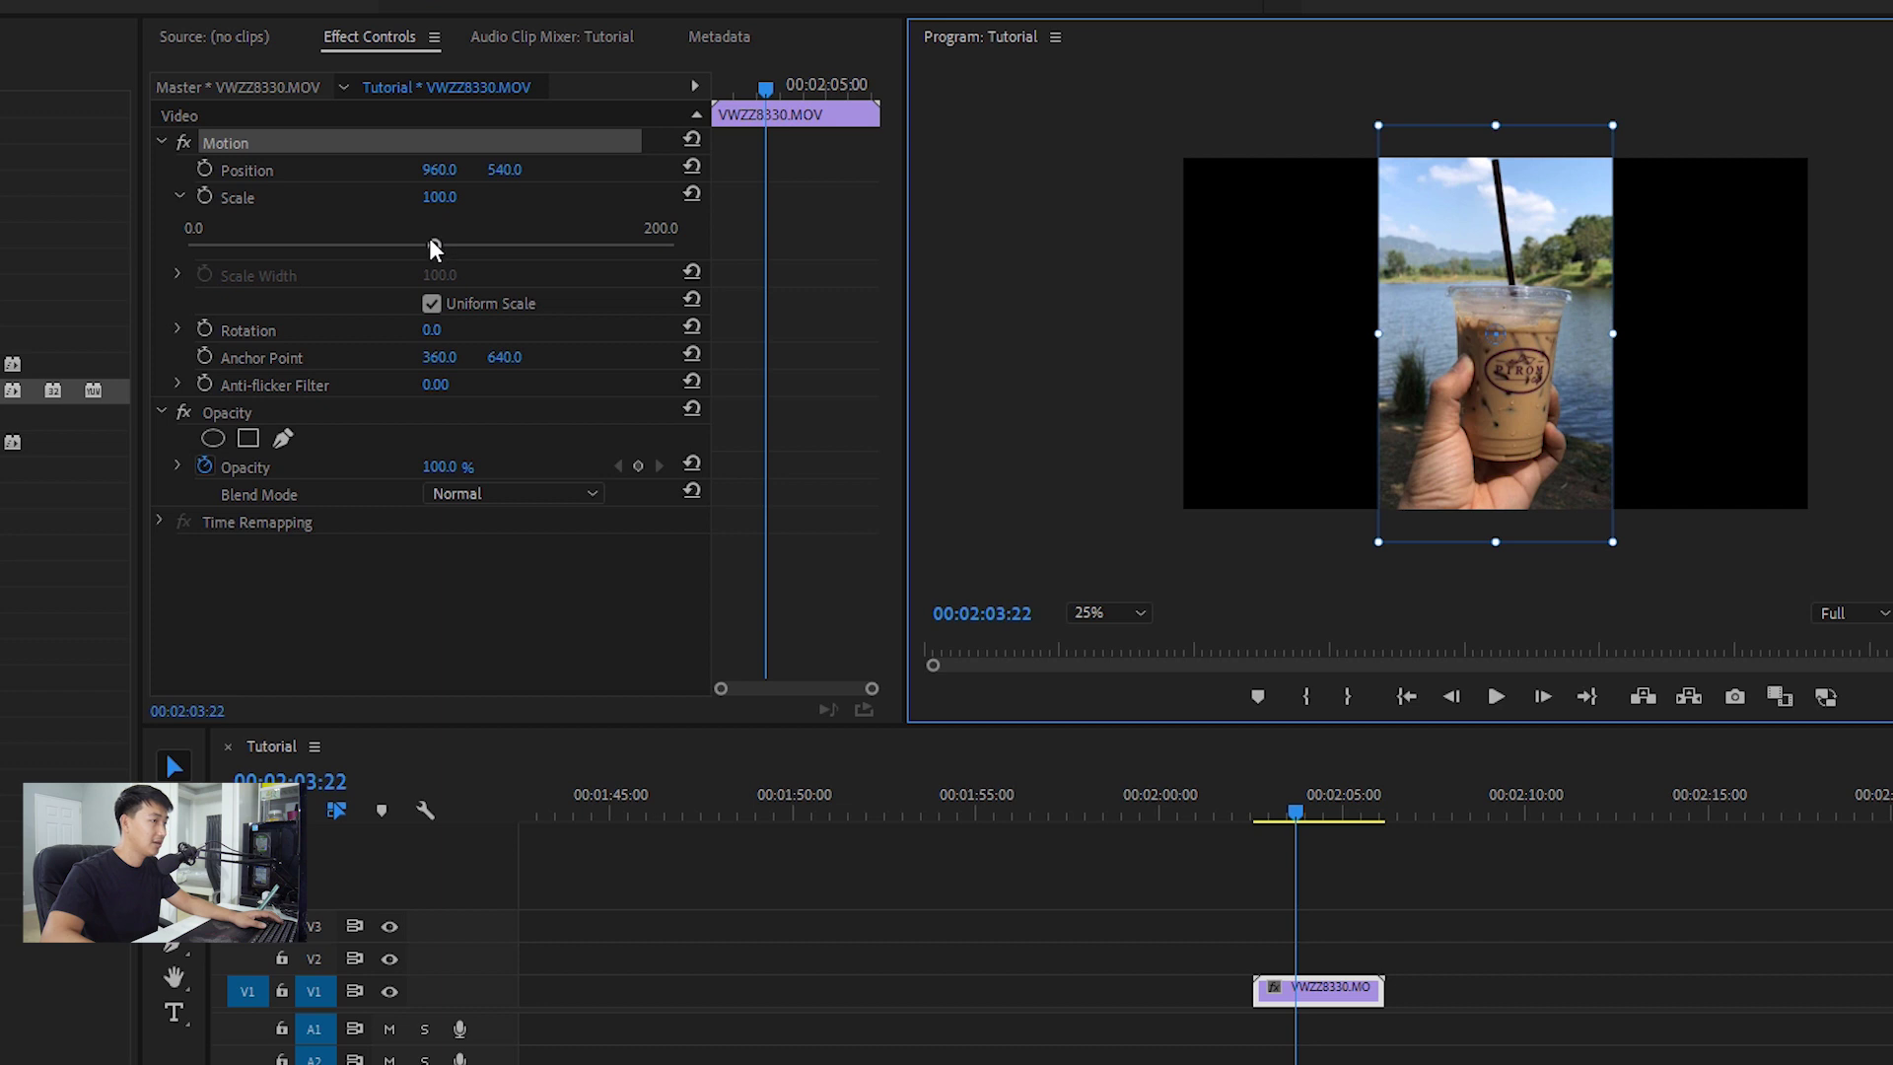
- Scale the coffee clip down to 84.3 so it fits the frame height
drag(430, 240, 392, 246)
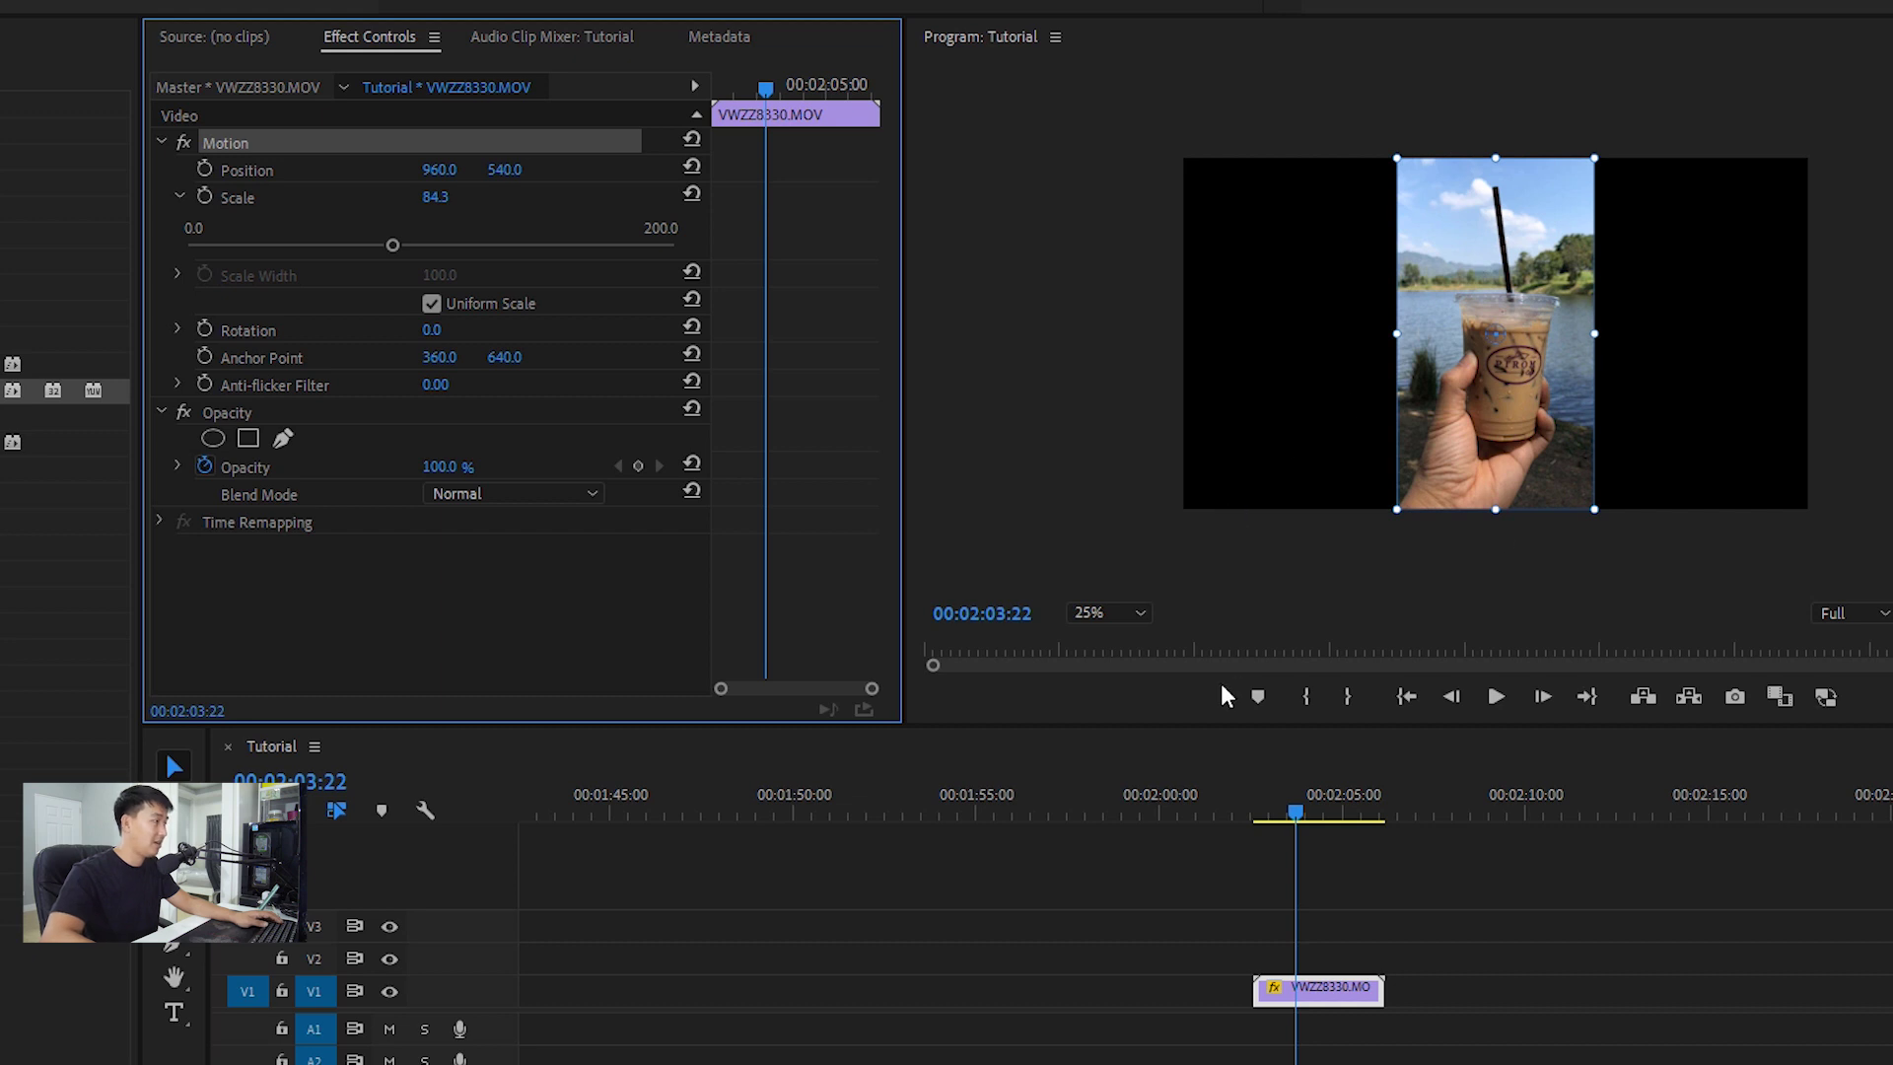
click(1359, 952)
click(1346, 997)
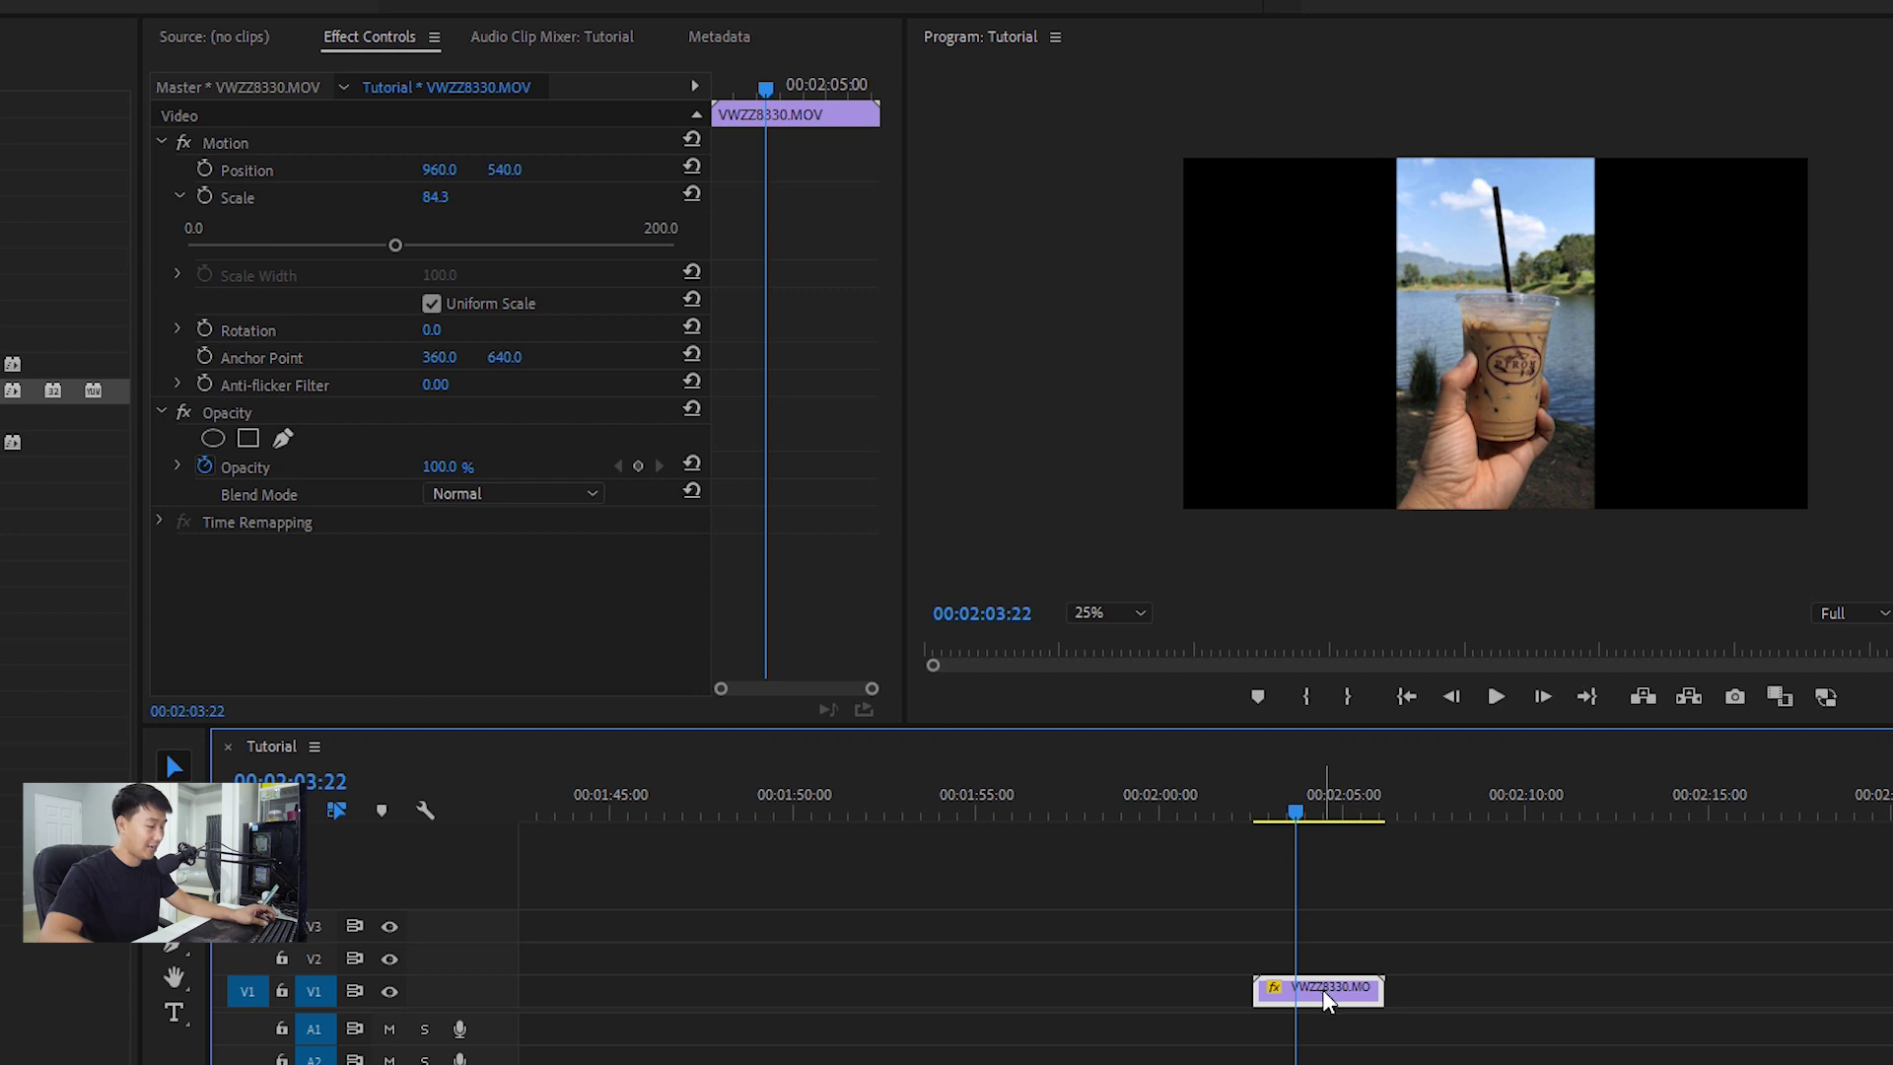
- Duplicate the VWZZ8330.MOV coffee clip onto V2, directly above the original on V1
drag(1337, 995, 1349, 962)
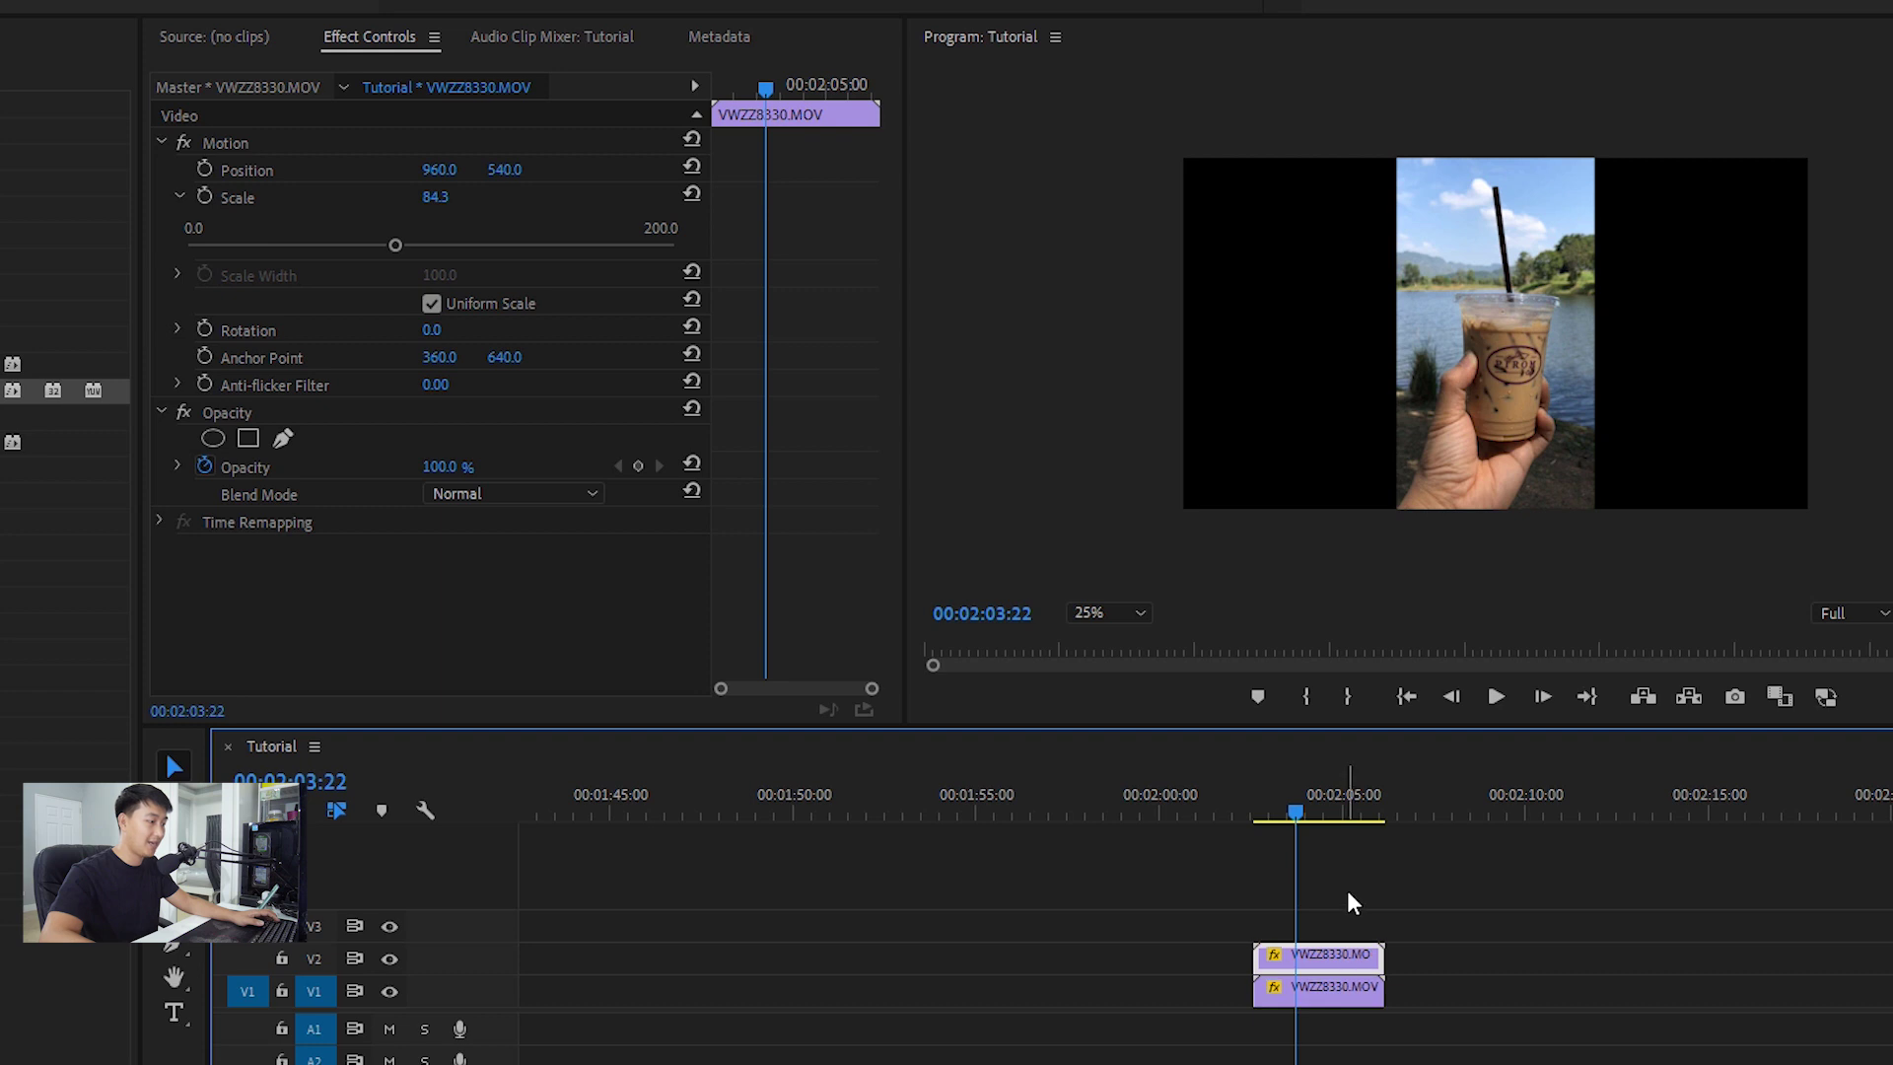
click(1333, 974)
click(1317, 997)
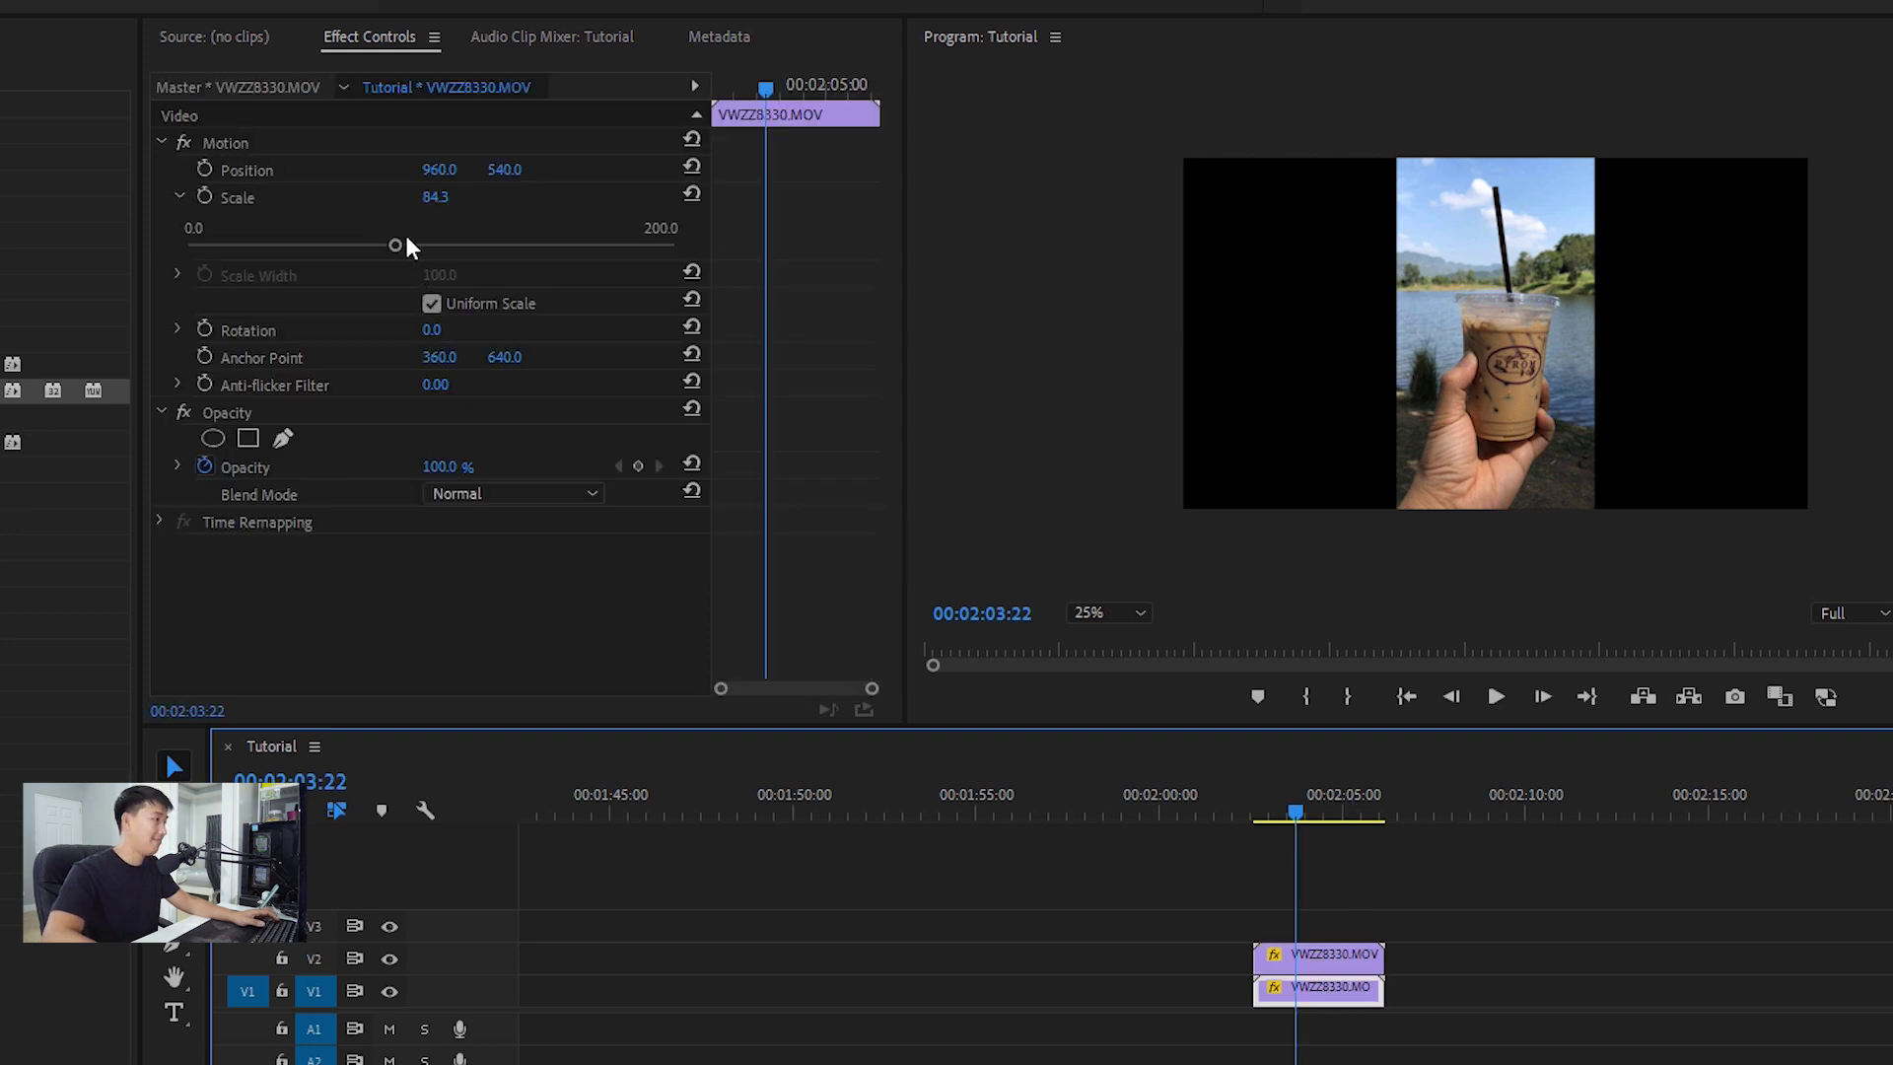
- Scale the lower V1 copy to 268 so it fills the frame, with the monitor at Fit
drag(395, 244, 720, 296)
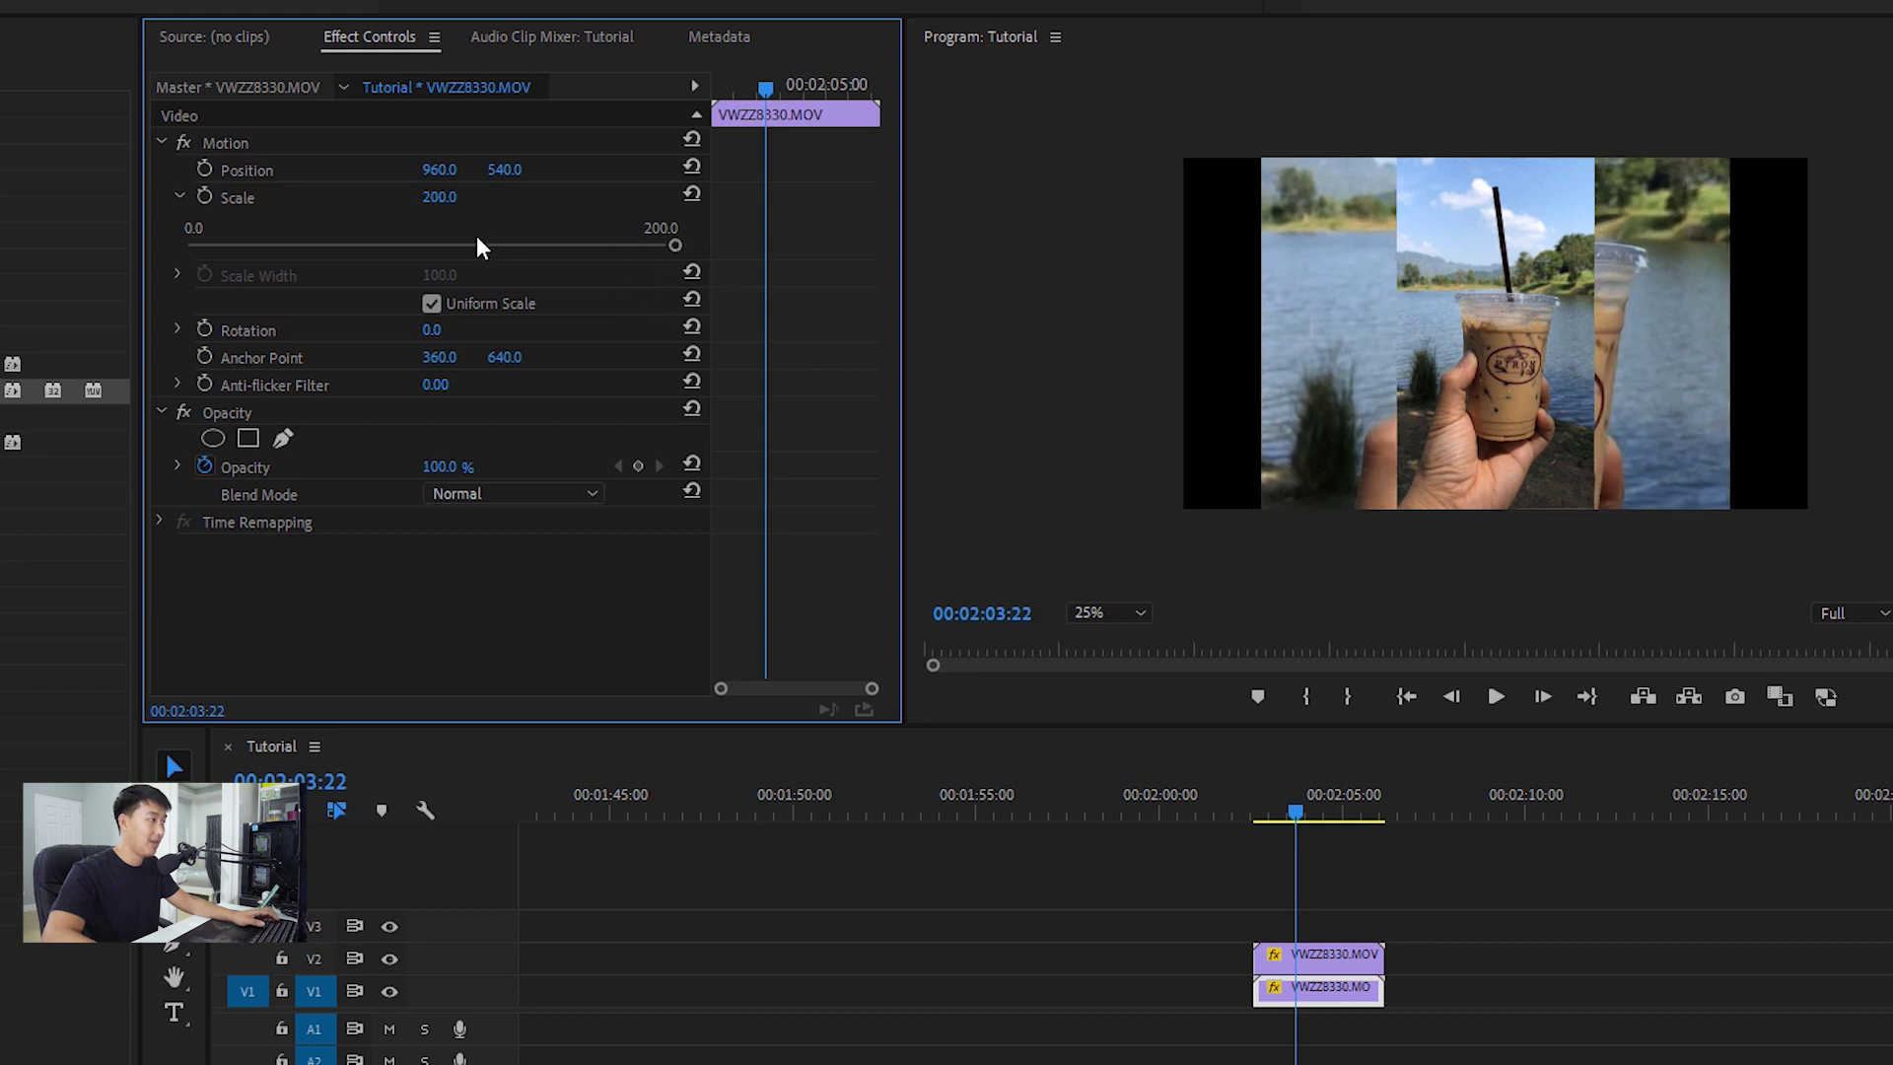
drag(676, 242, 704, 253)
drag(439, 196, 488, 210)
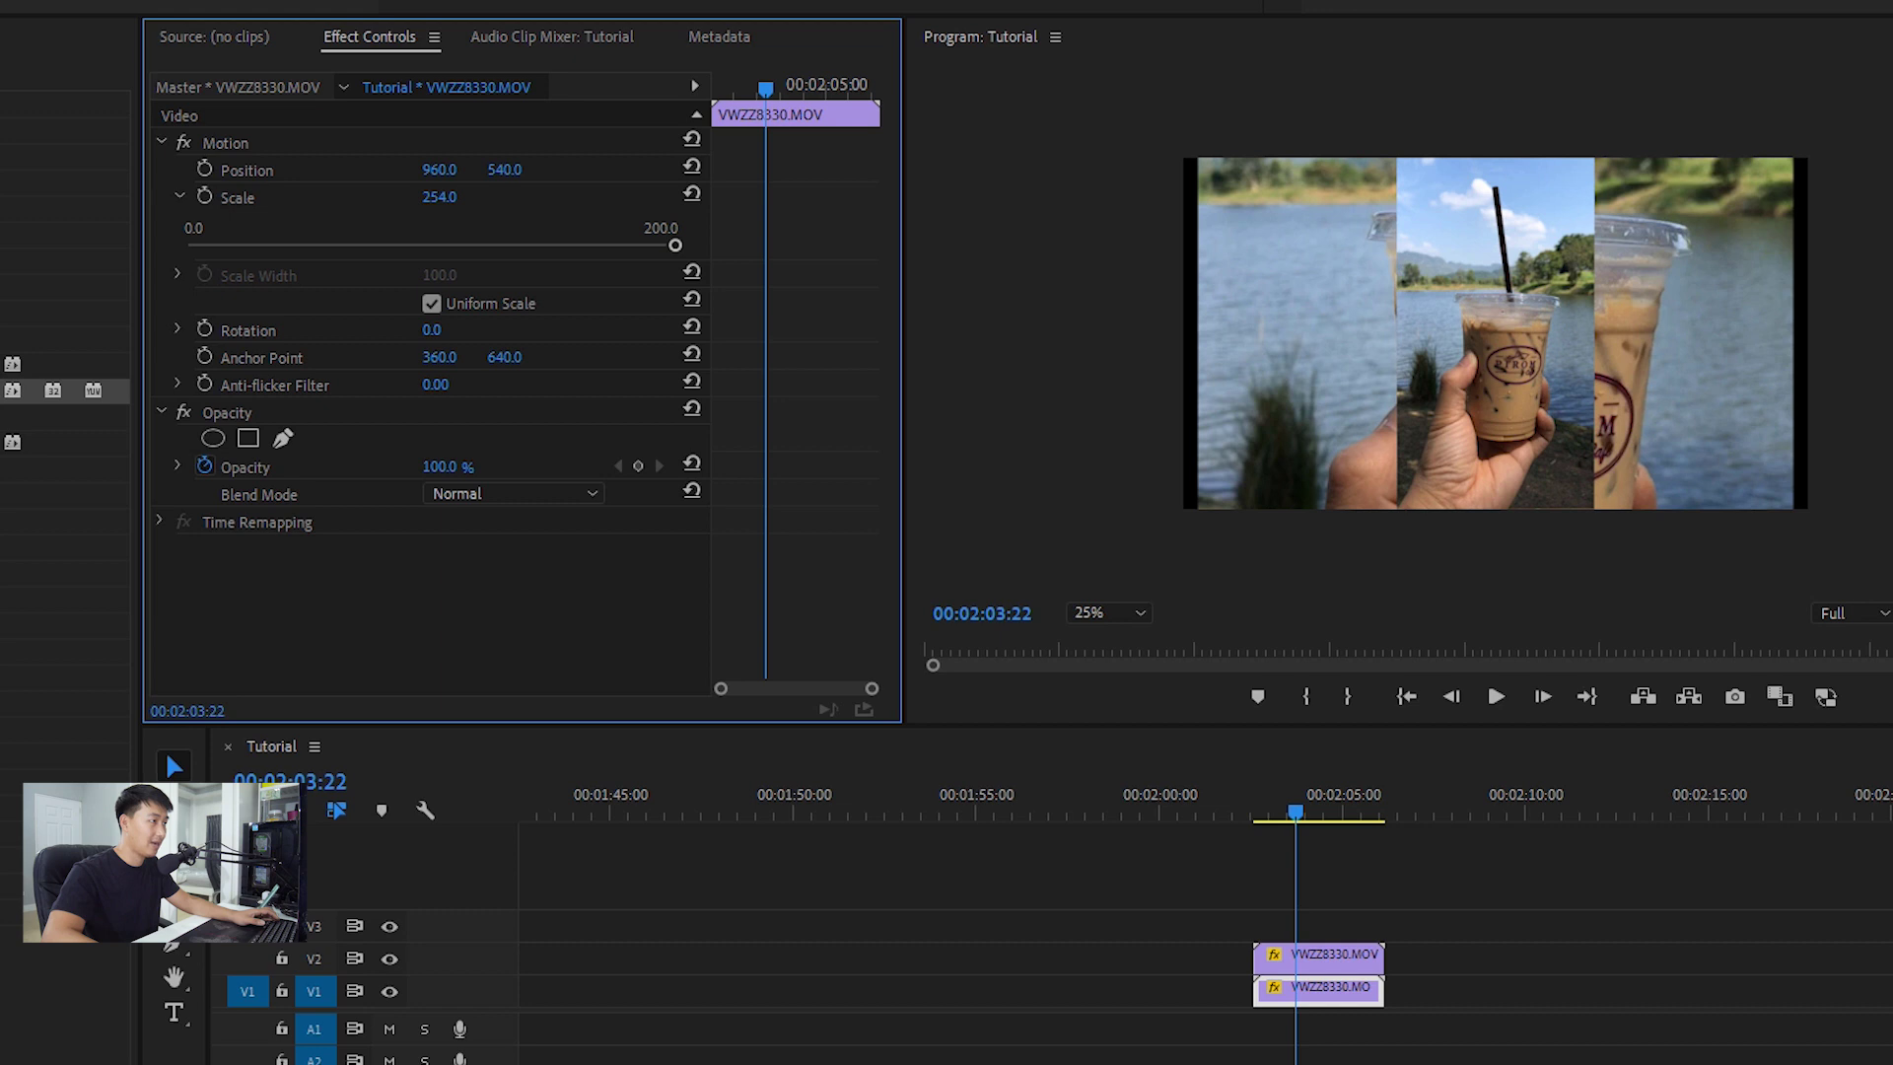
drag(438, 196, 454, 196)
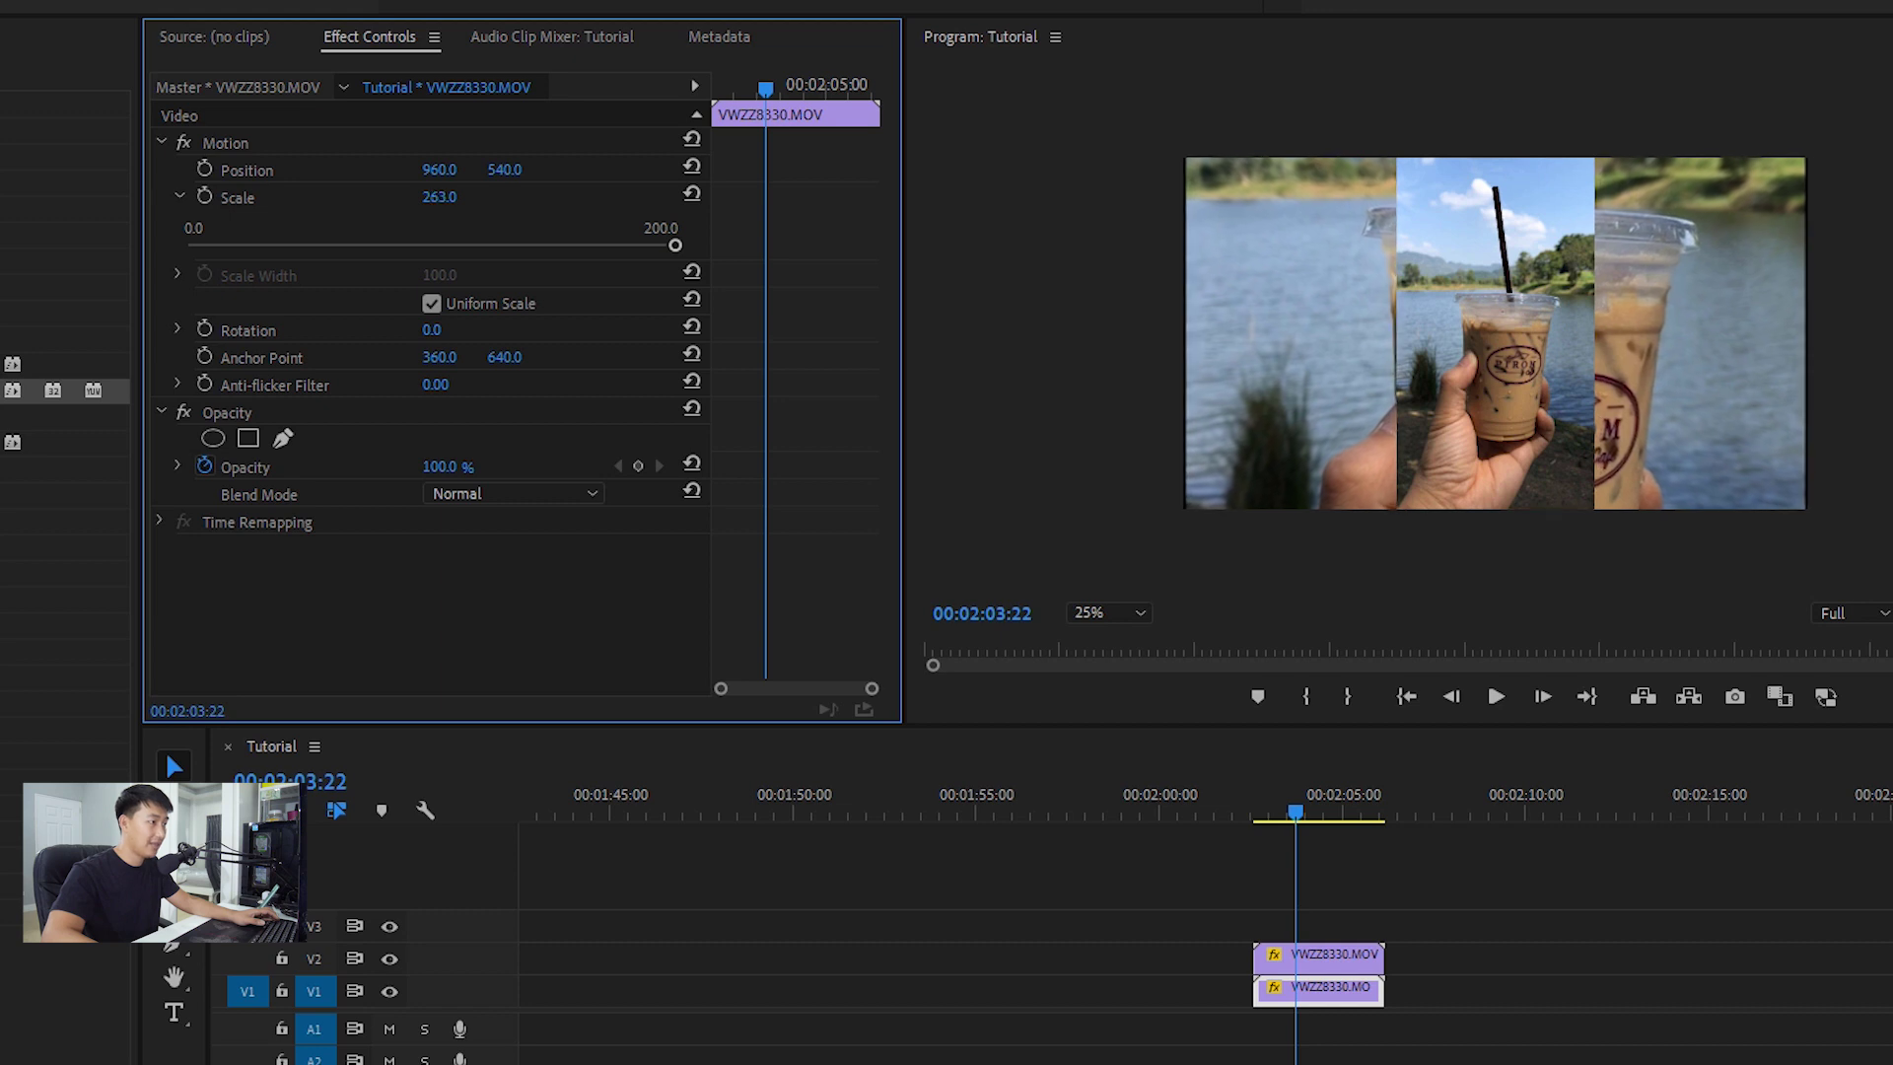
click(1109, 612)
click(1100, 646)
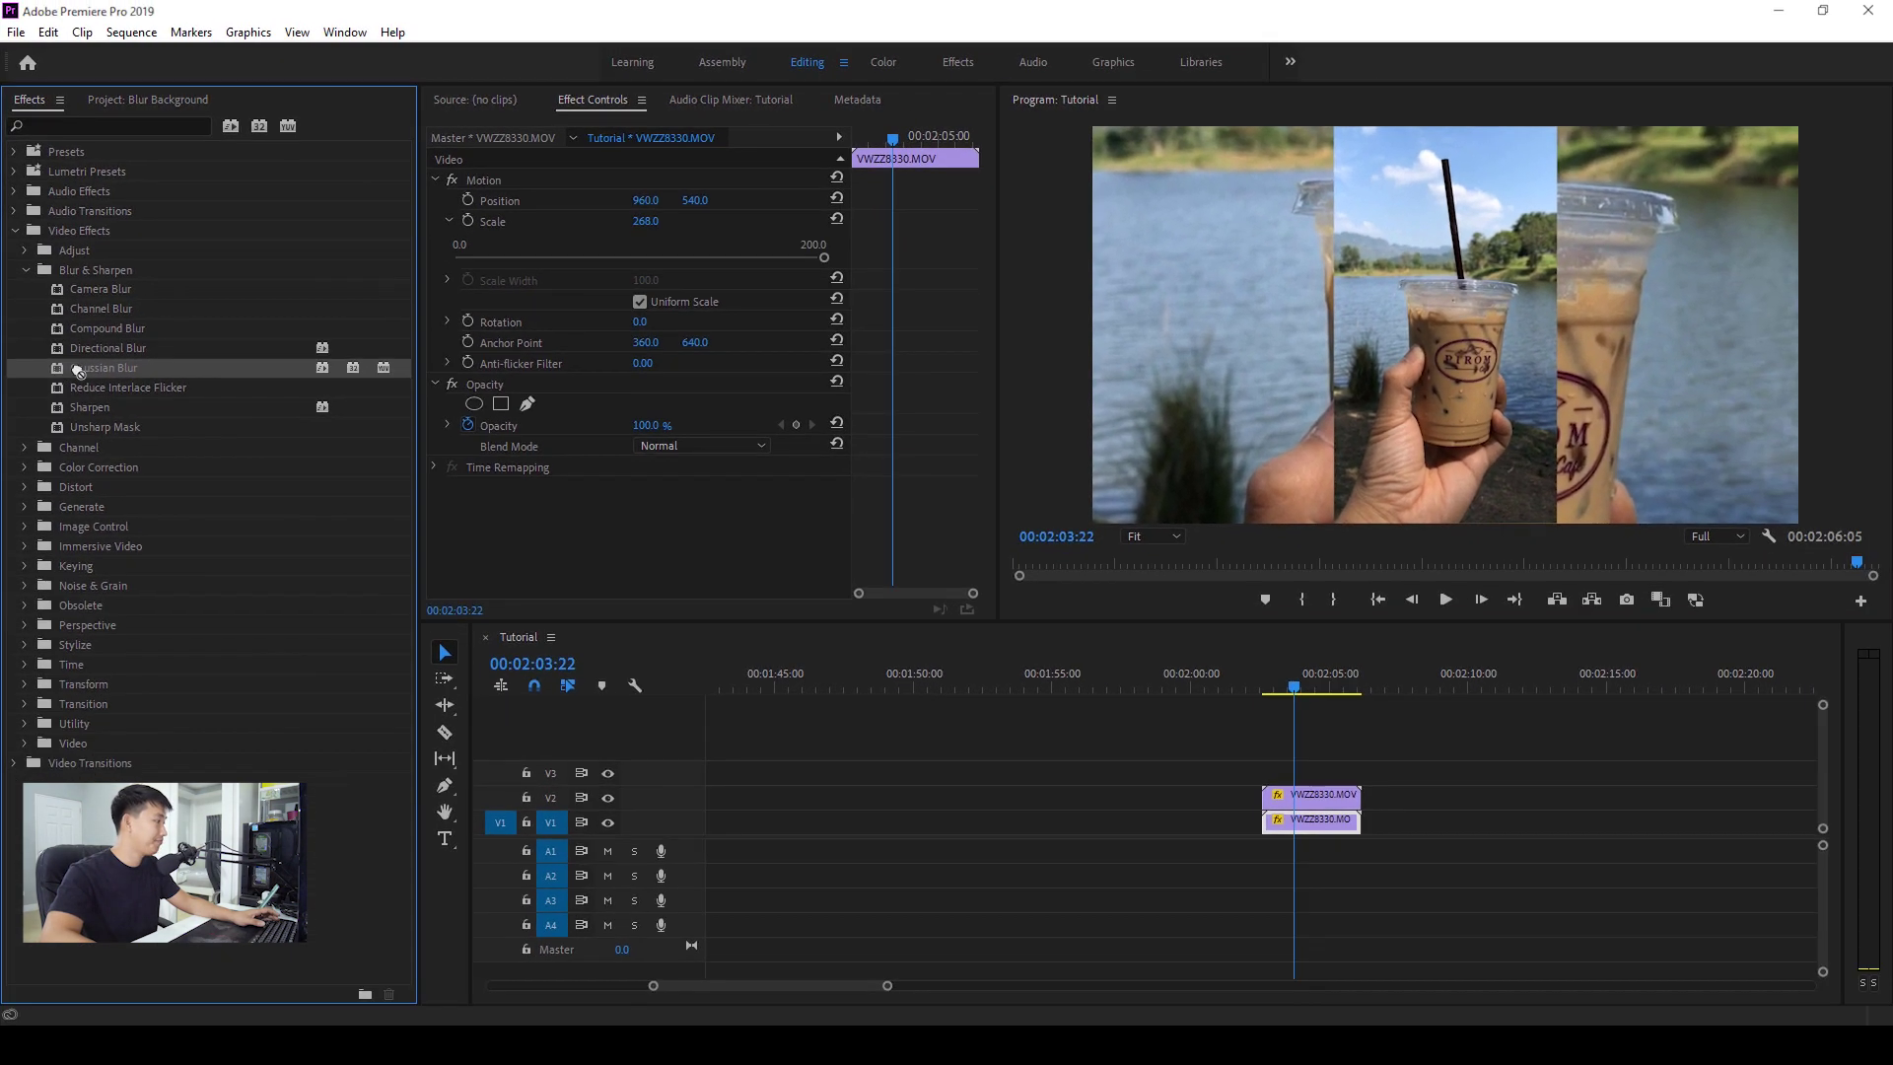
- Apply Gaussian Blur to the enlarged V1 coffee copy and raise its Blurriness
drag(91, 455, 1793, 1019)
drag(1355, 795, 1313, 826)
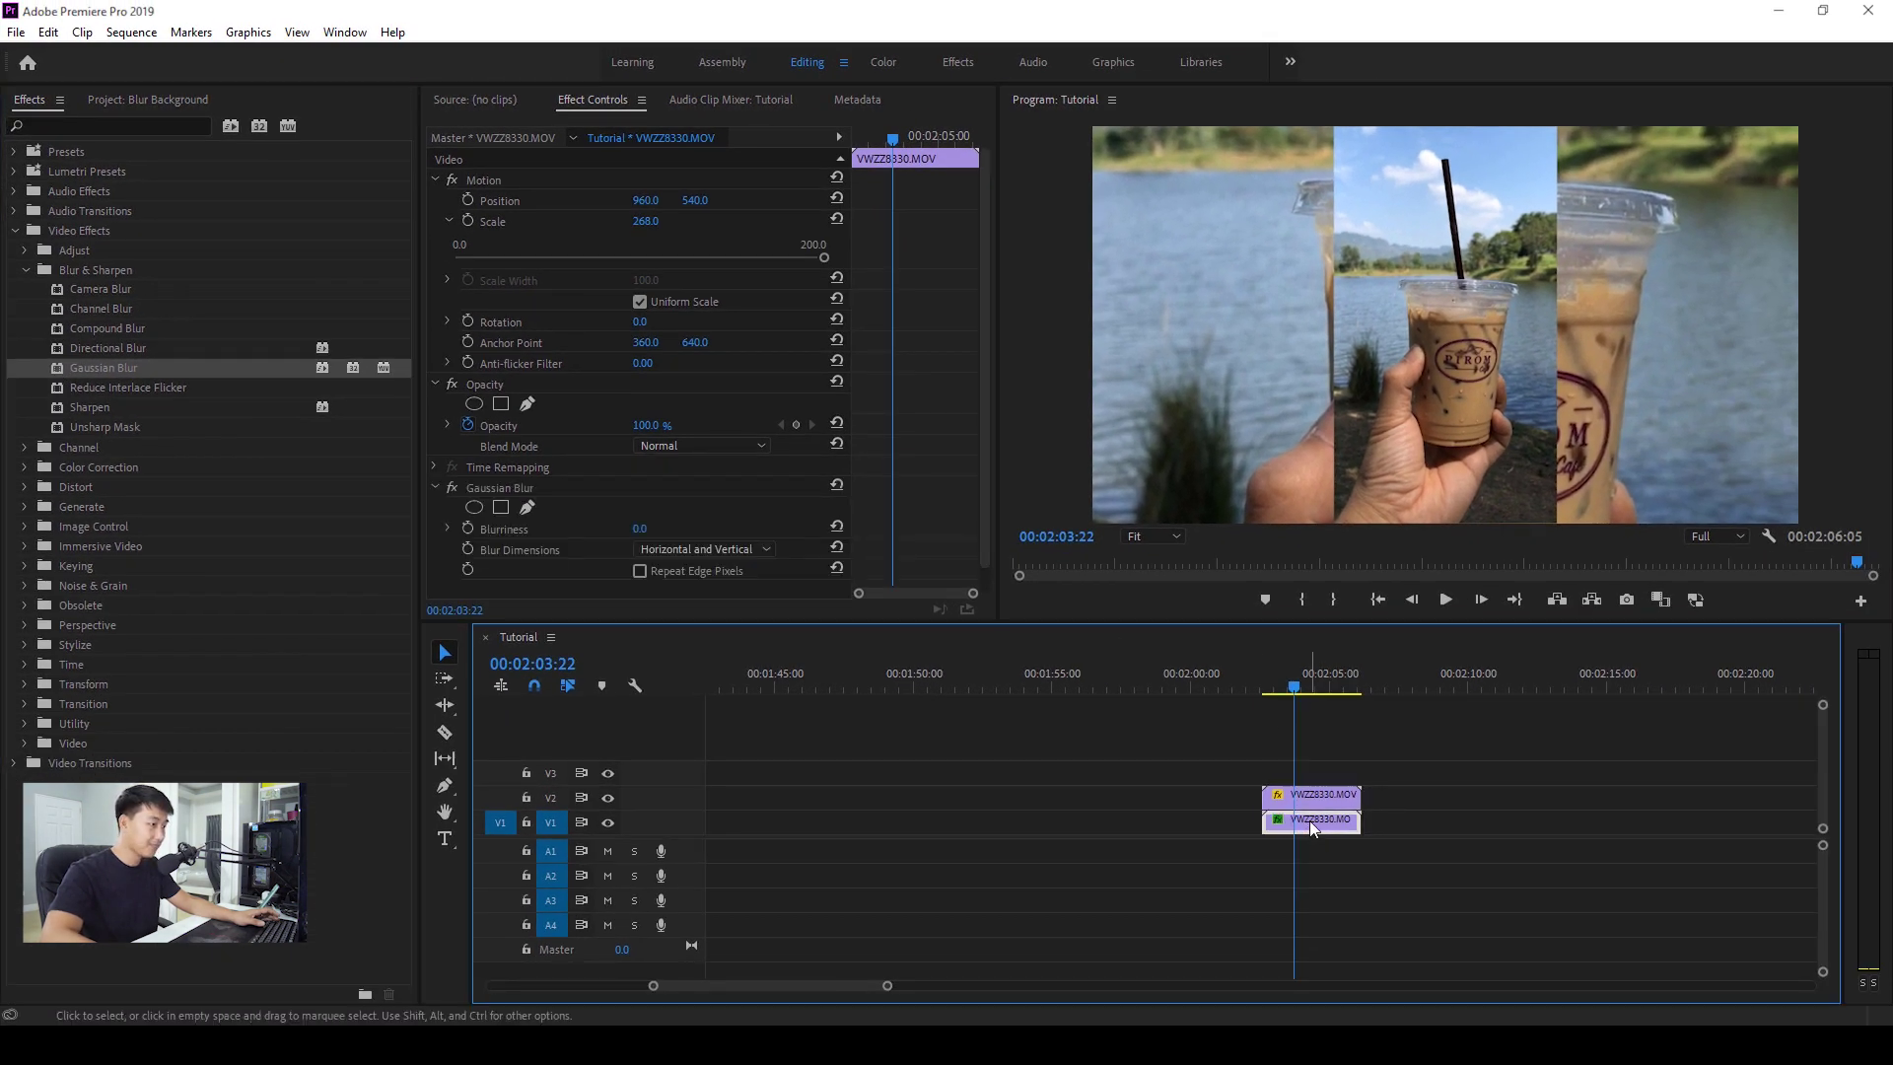
scroll(594, 368, down, 1)
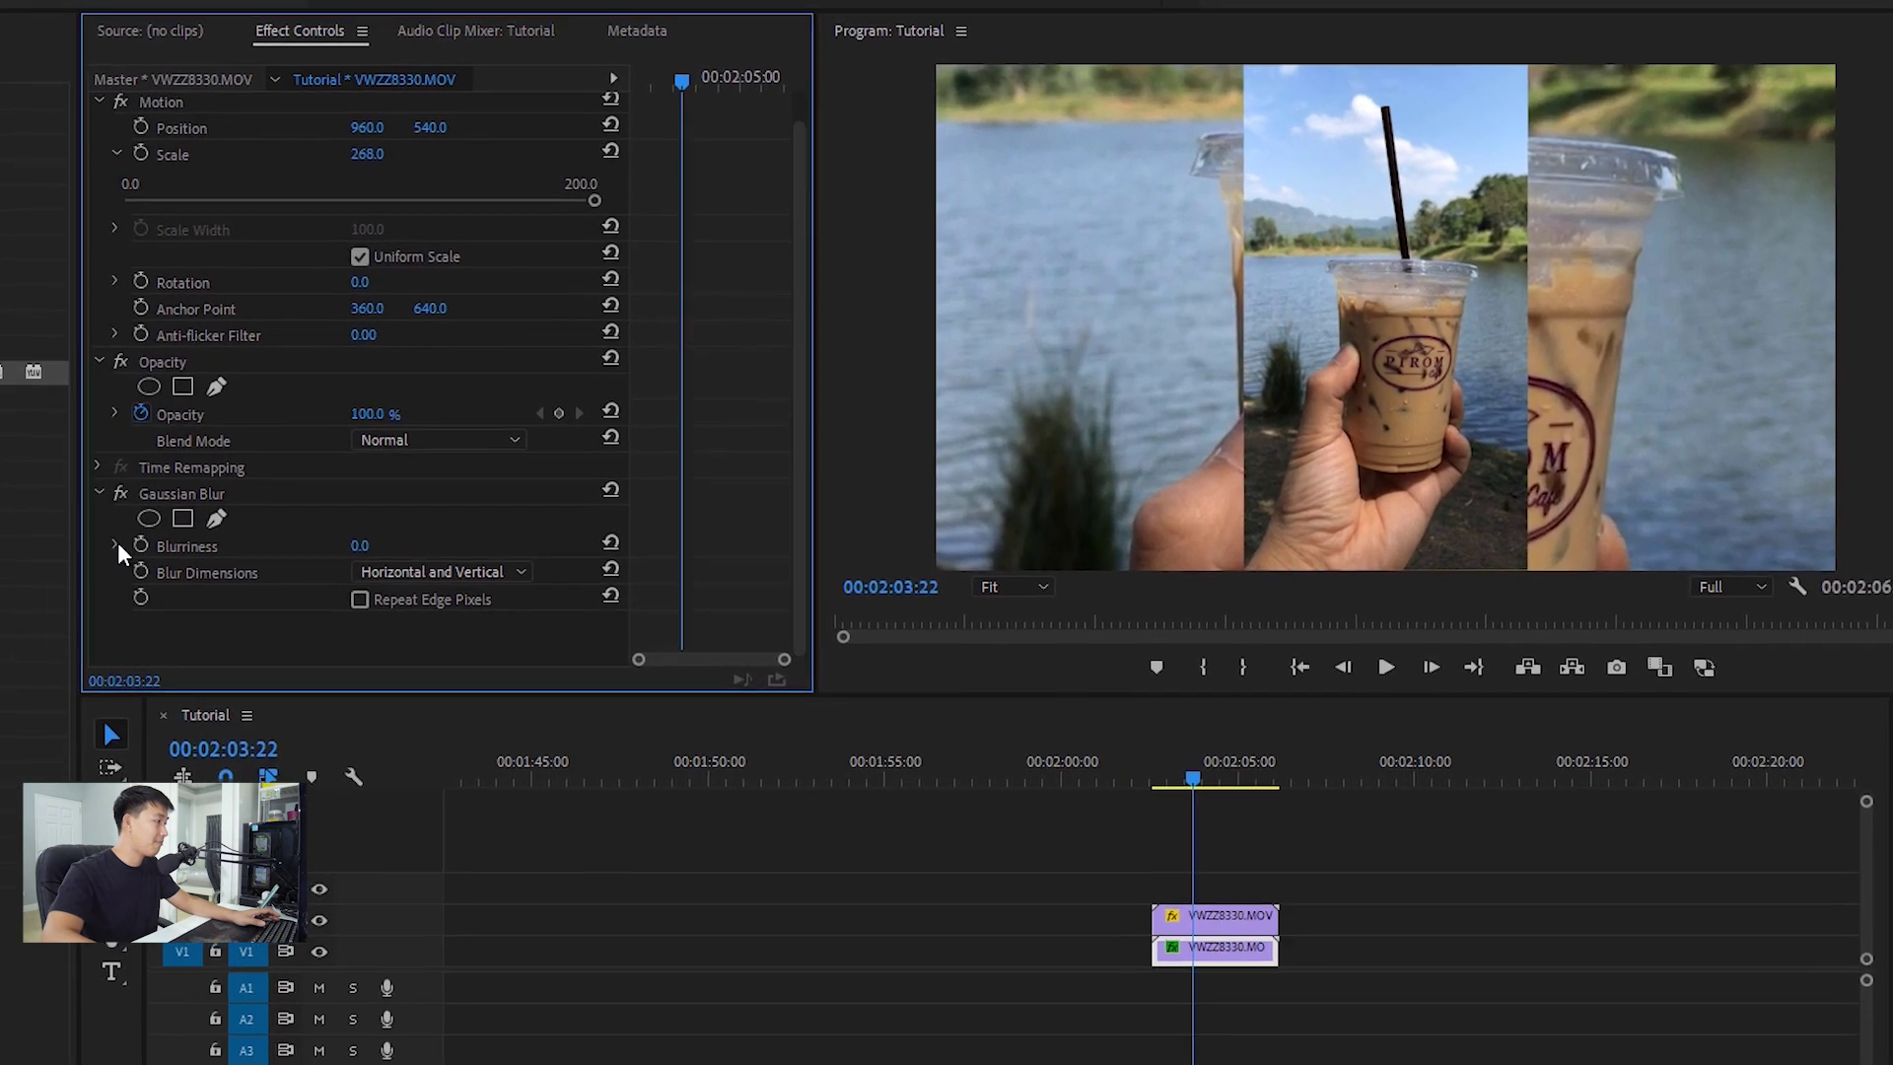
click(446, 504)
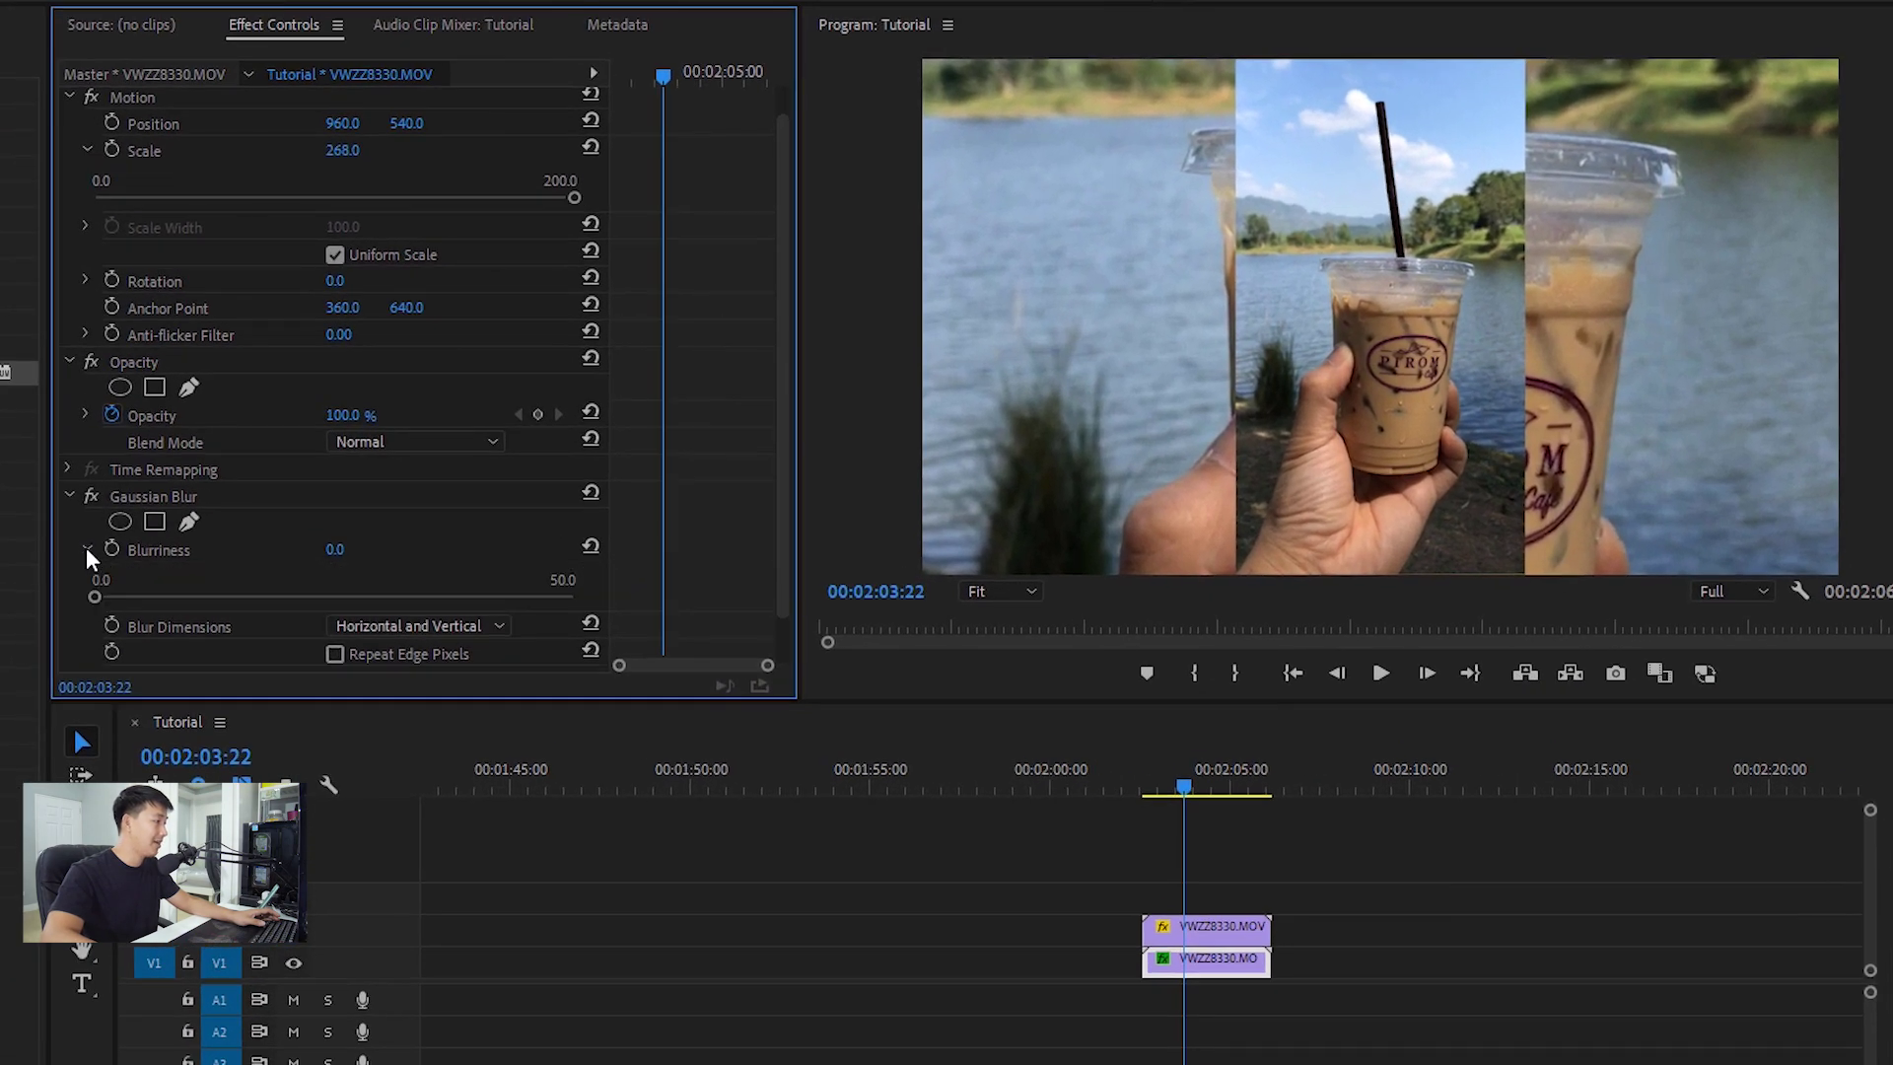
mouse_move(108, 596)
mouse_down()
mouse_move(366, 594)
mouse_move(398, 619)
mouse_up()
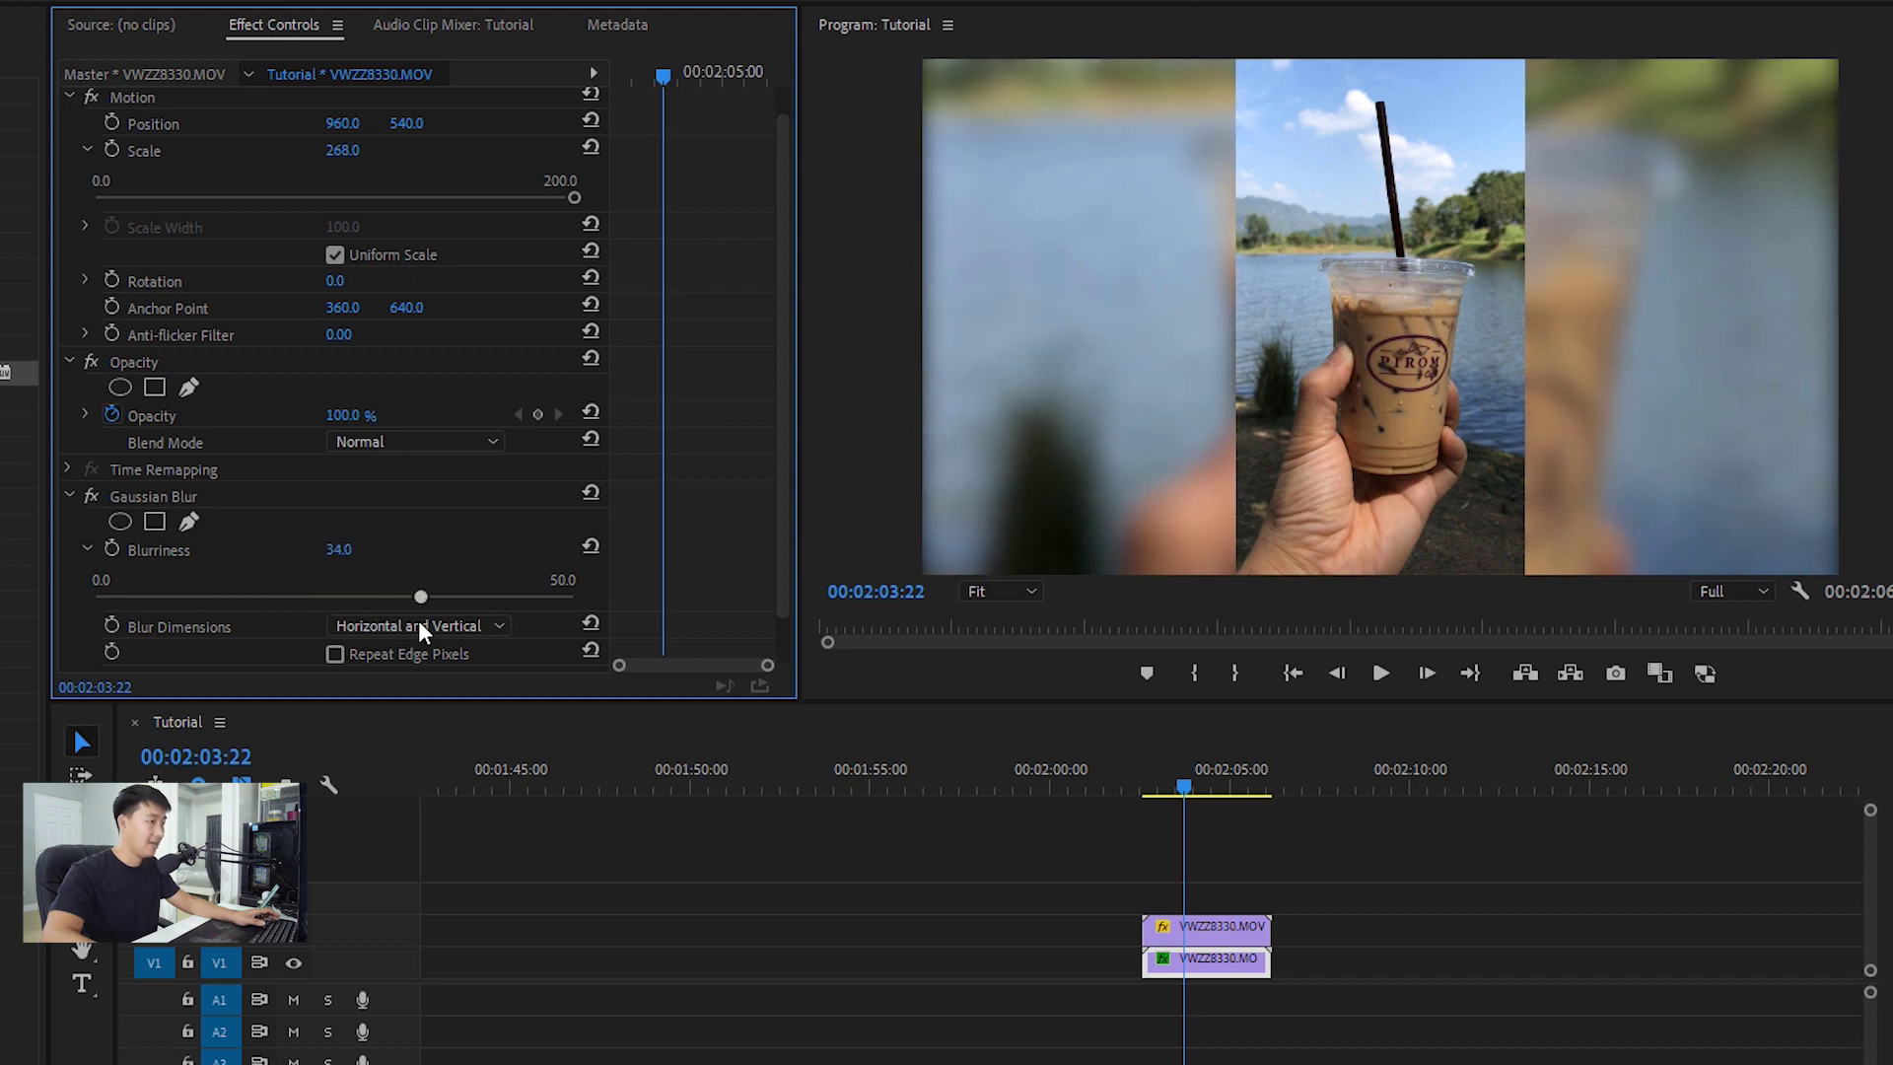
- Play the coffee clip from its start to check the blurred background
click(1263, 801)
click(1148, 787)
key(space)
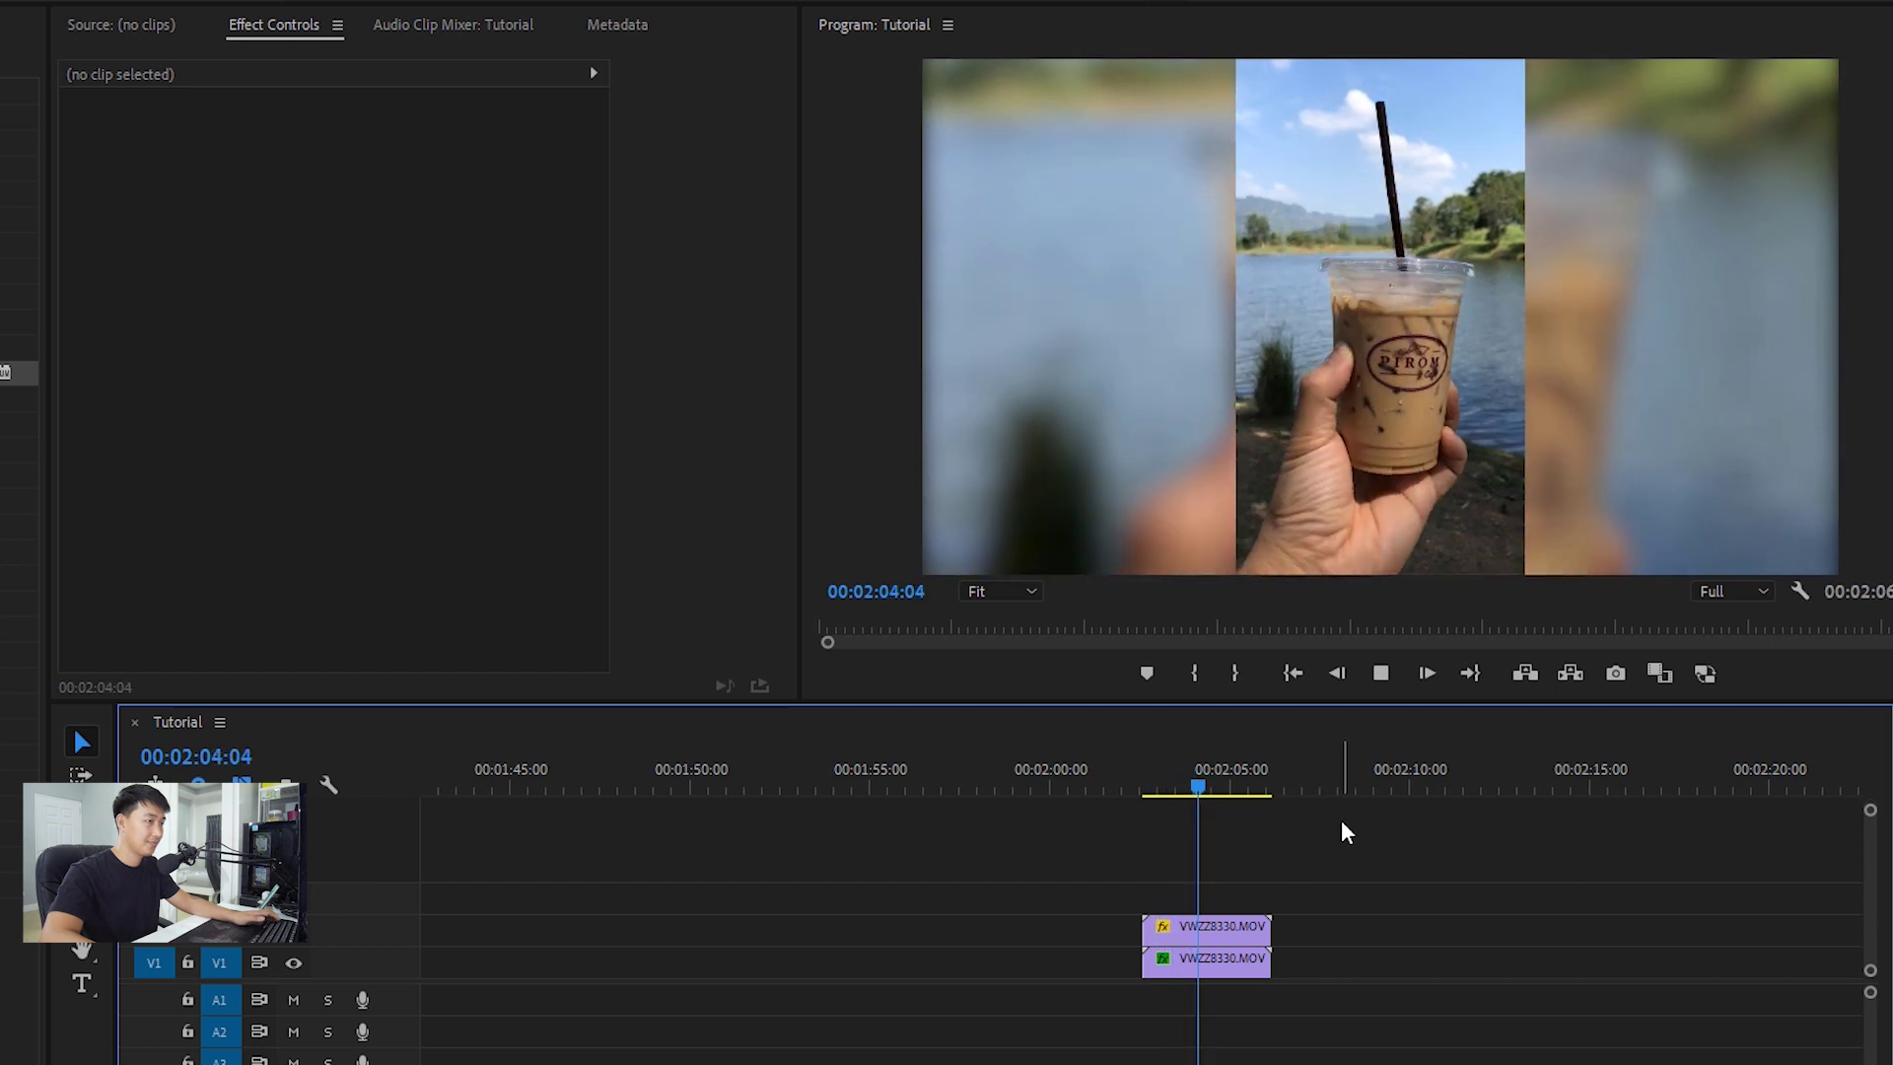
key(space)
- Increase the V1 background copy's Gaussian Blur Blurriness to 50
click(1244, 926)
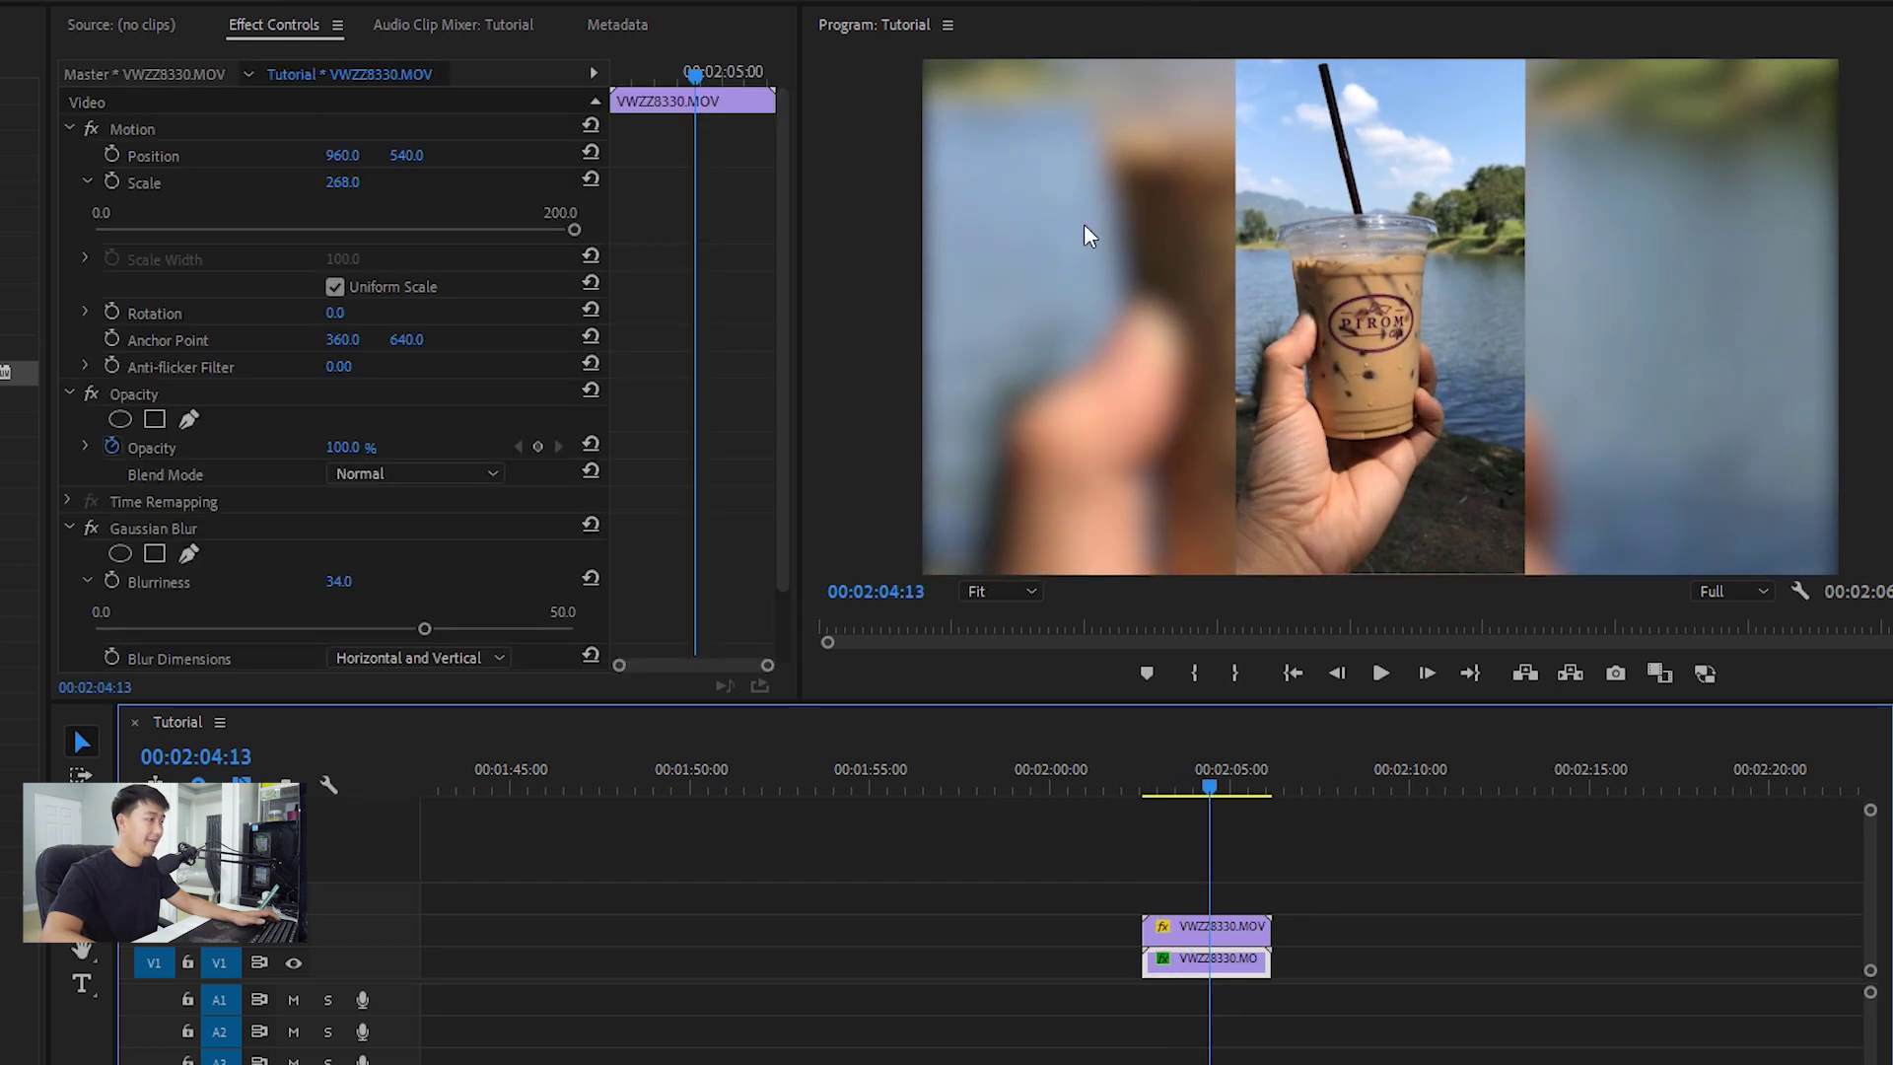
mouse_move(425, 628)
mouse_down()
mouse_move(535, 629)
mouse_move(580, 663)
mouse_up()
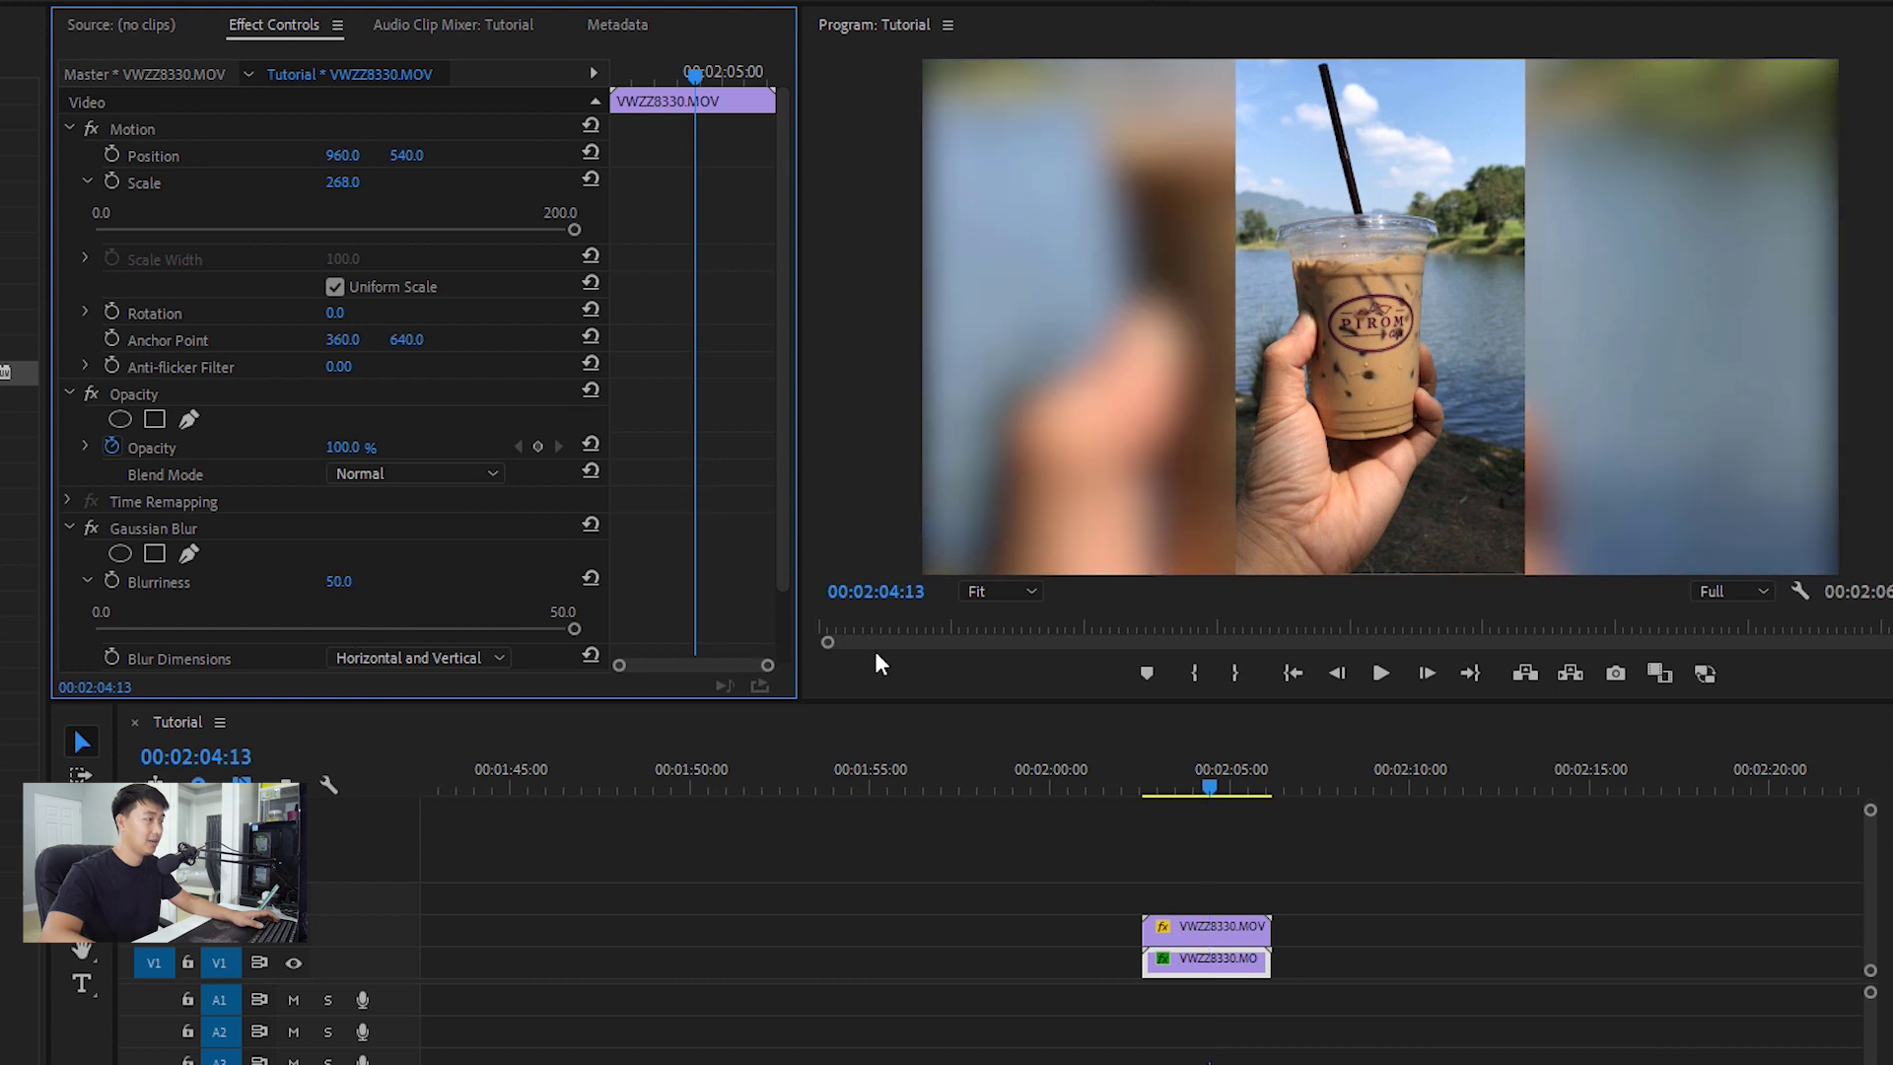
drag(1250, 778, 1144, 780)
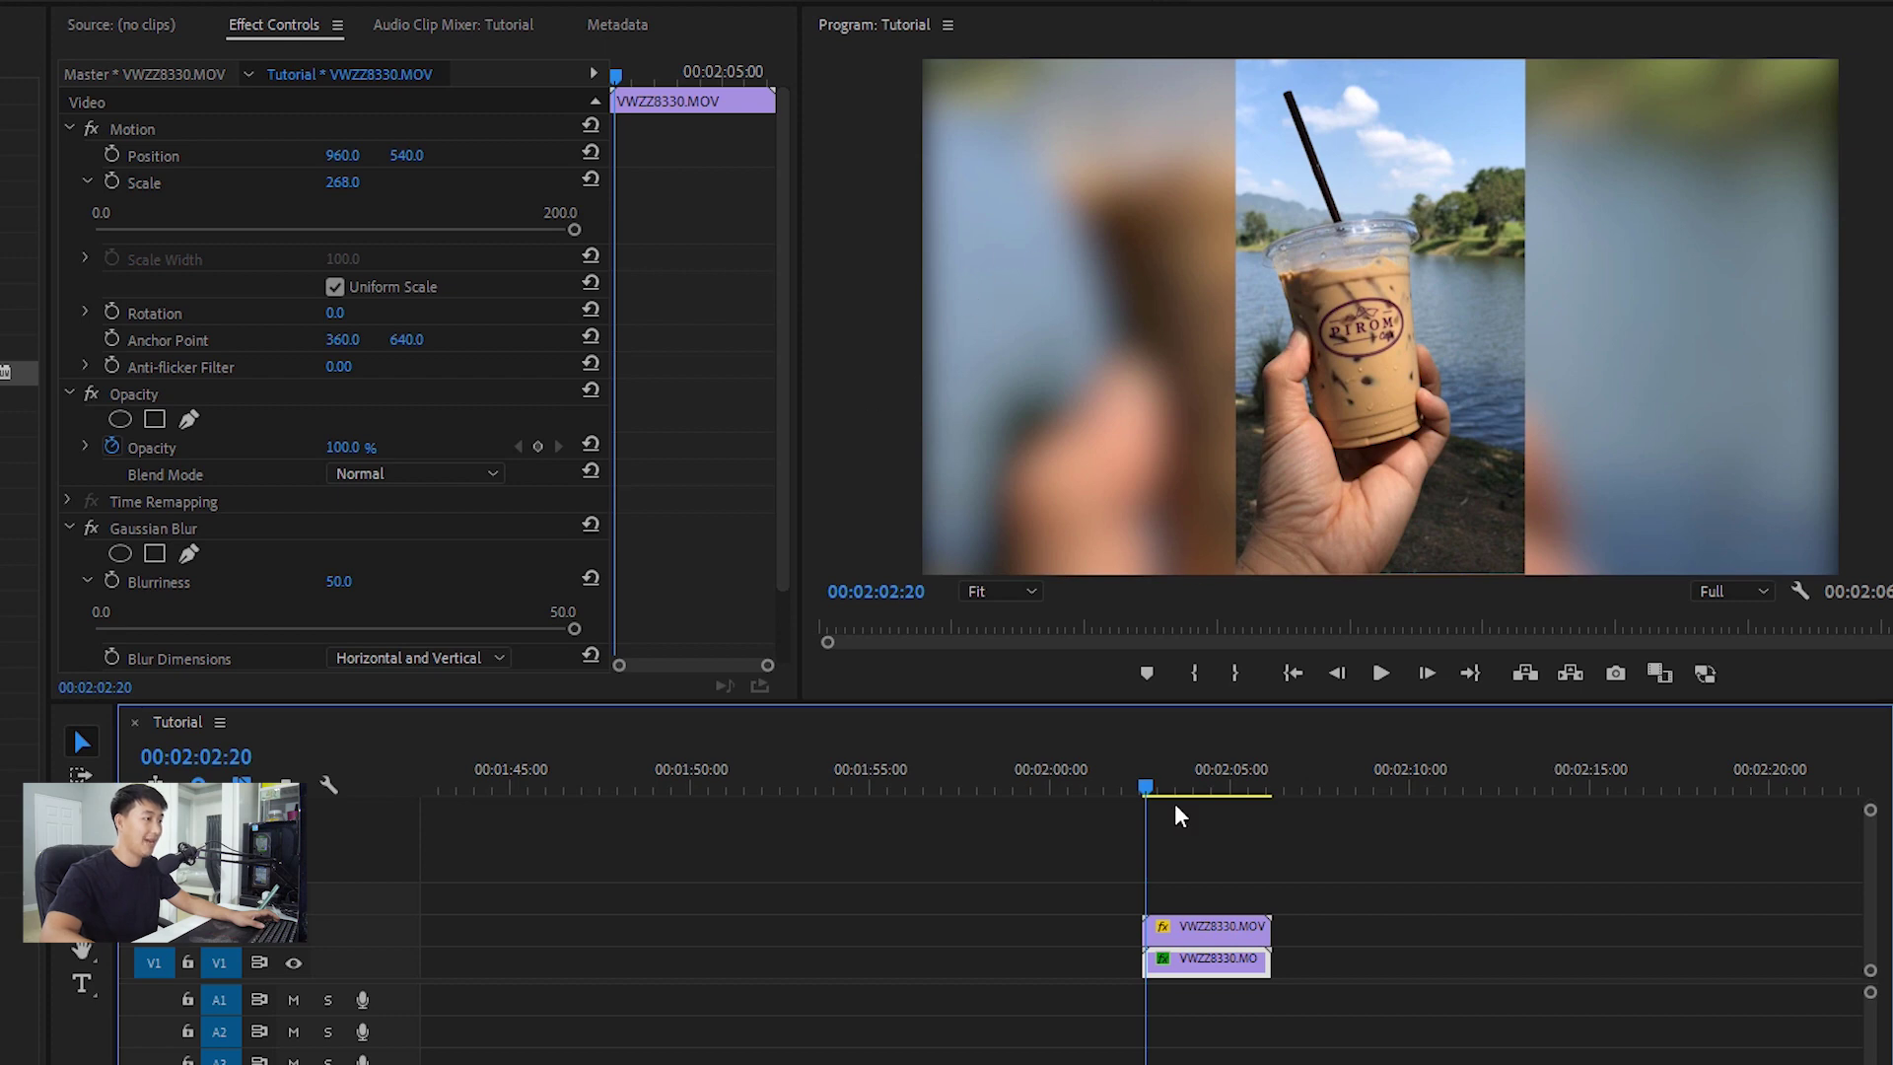
click(1198, 927)
key(space)
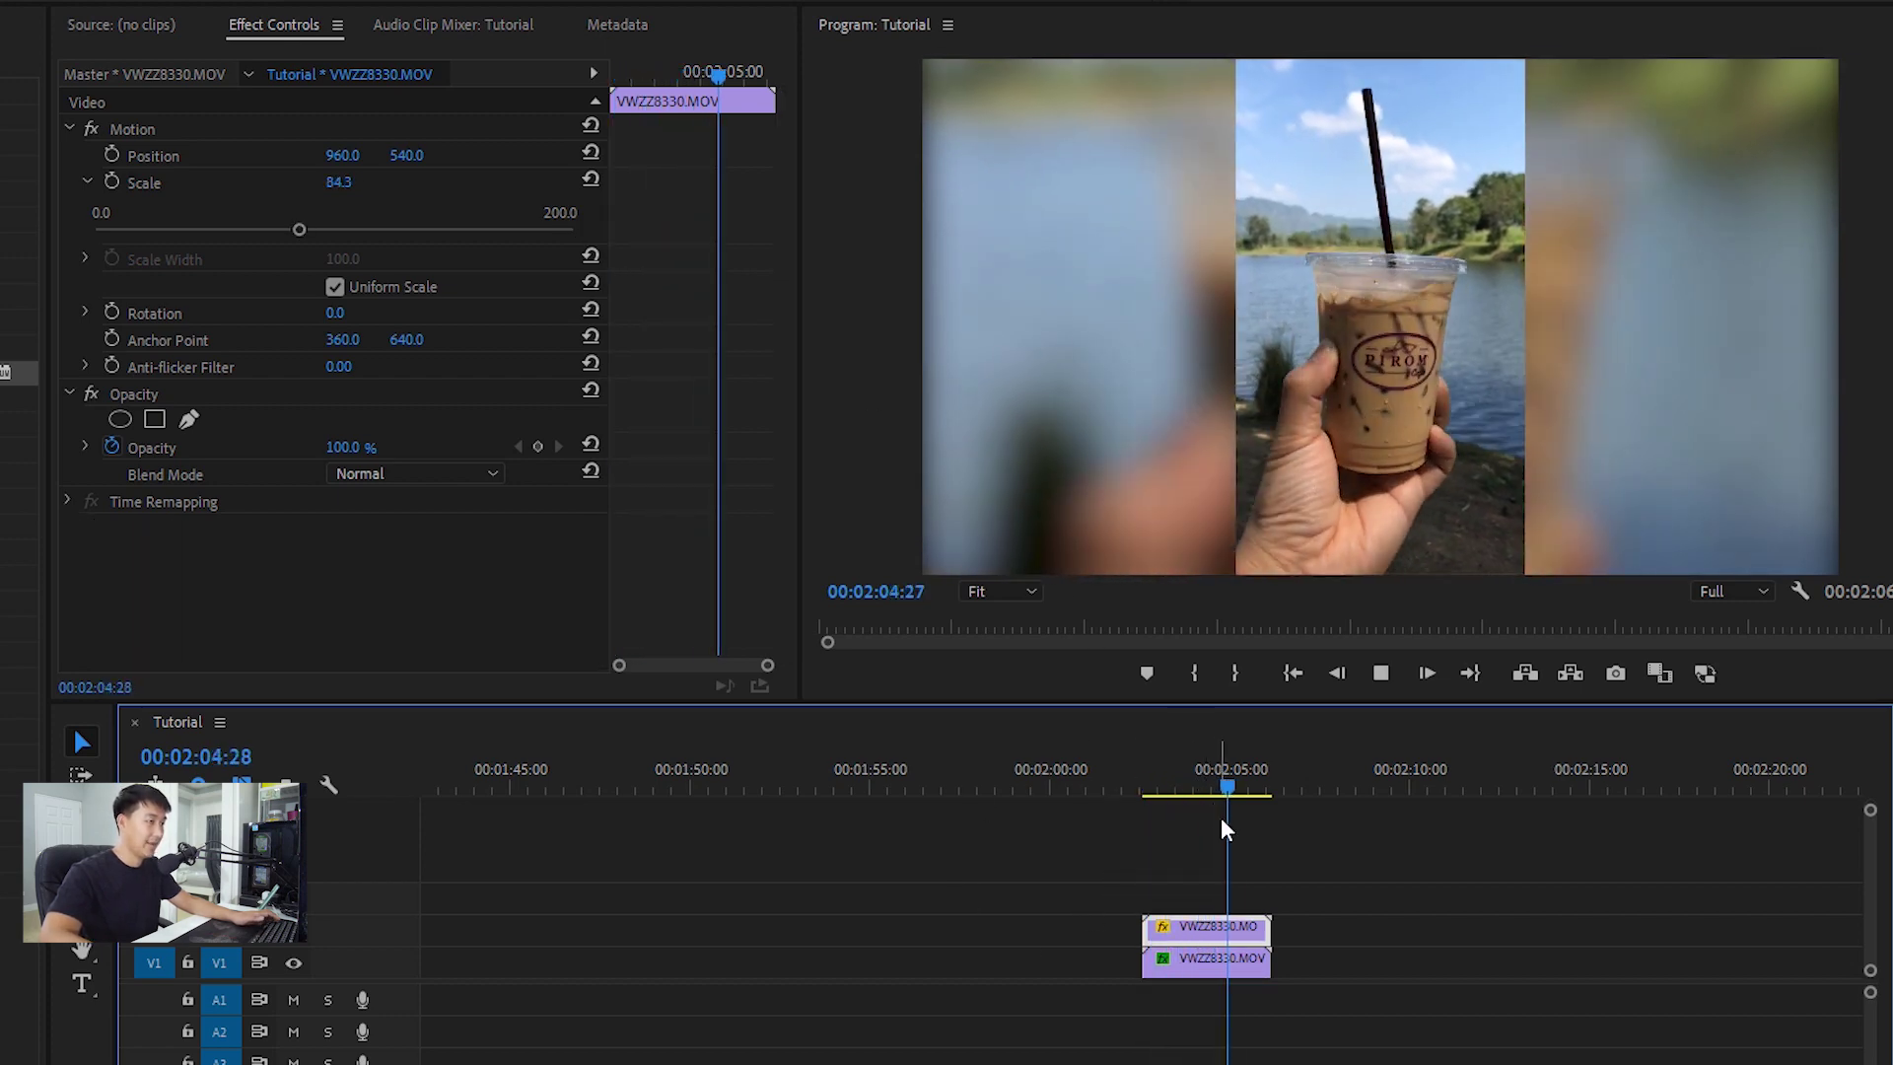
click(1150, 784)
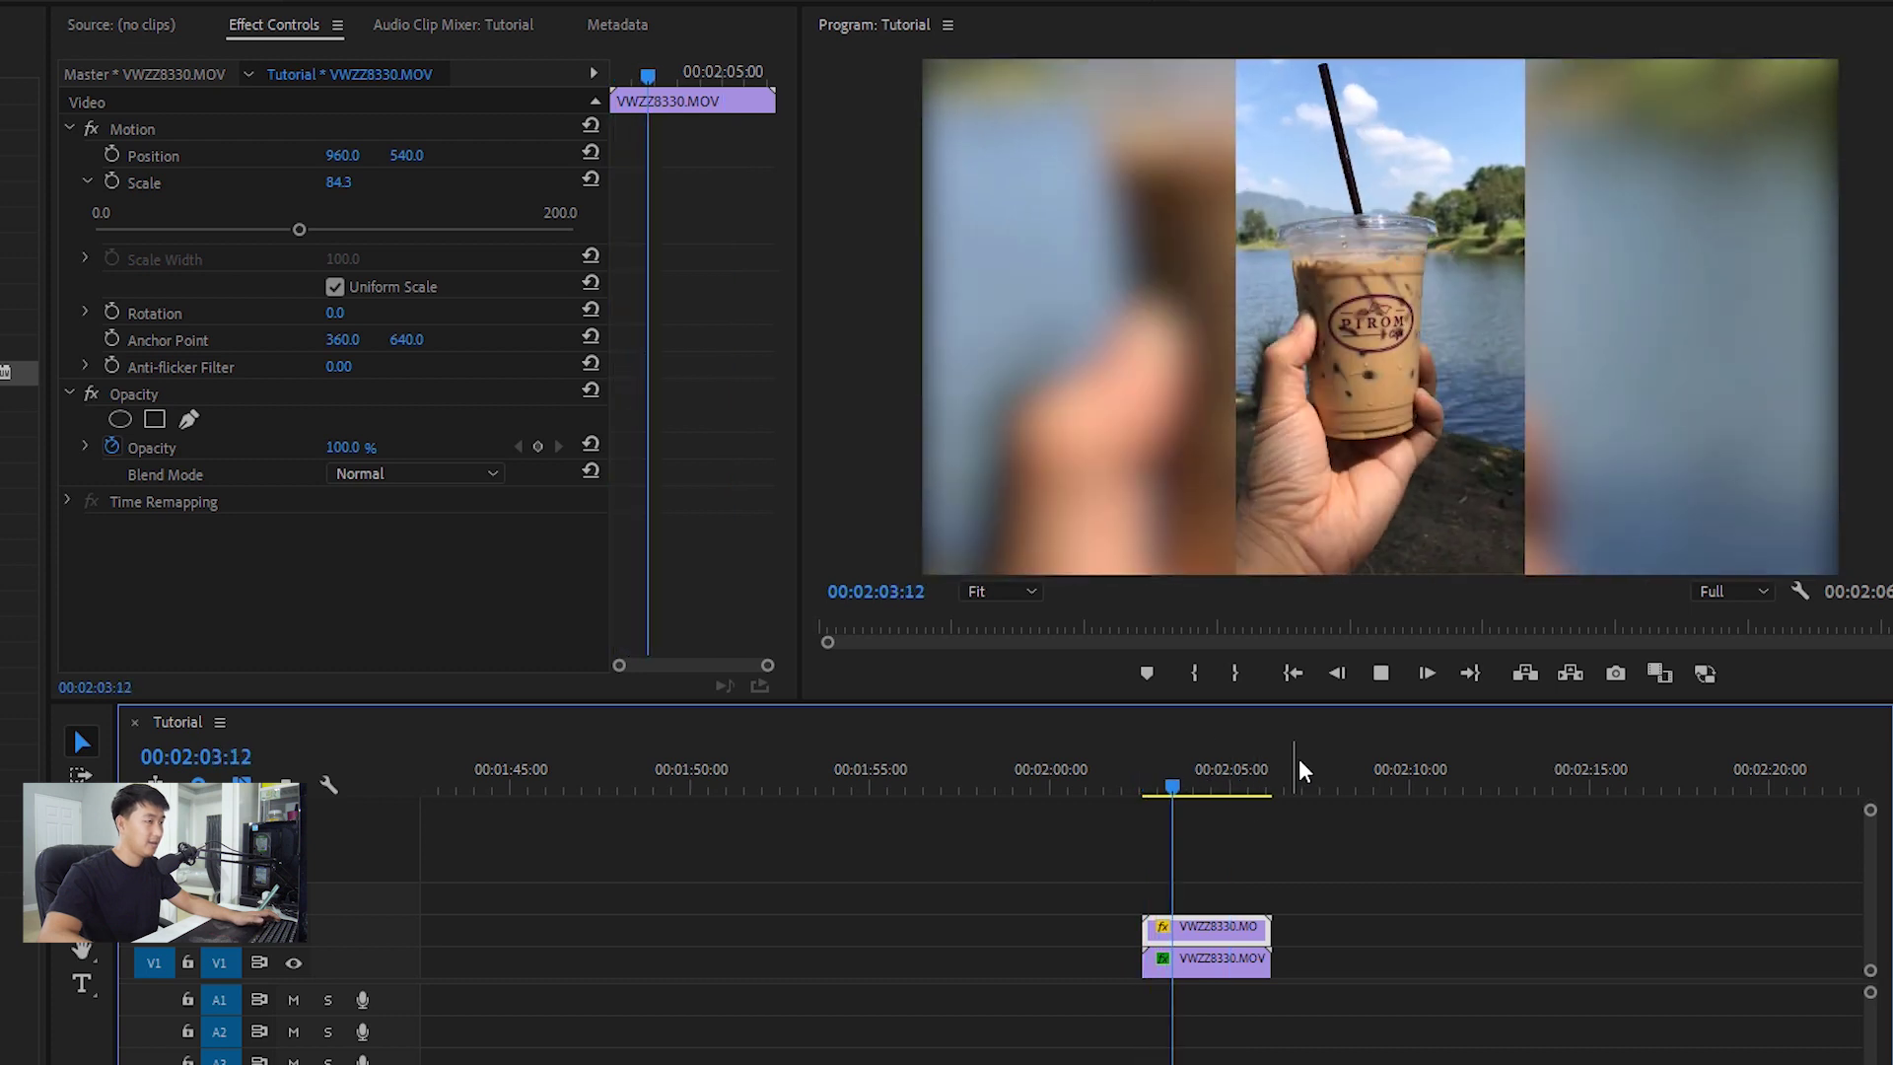
key(space)
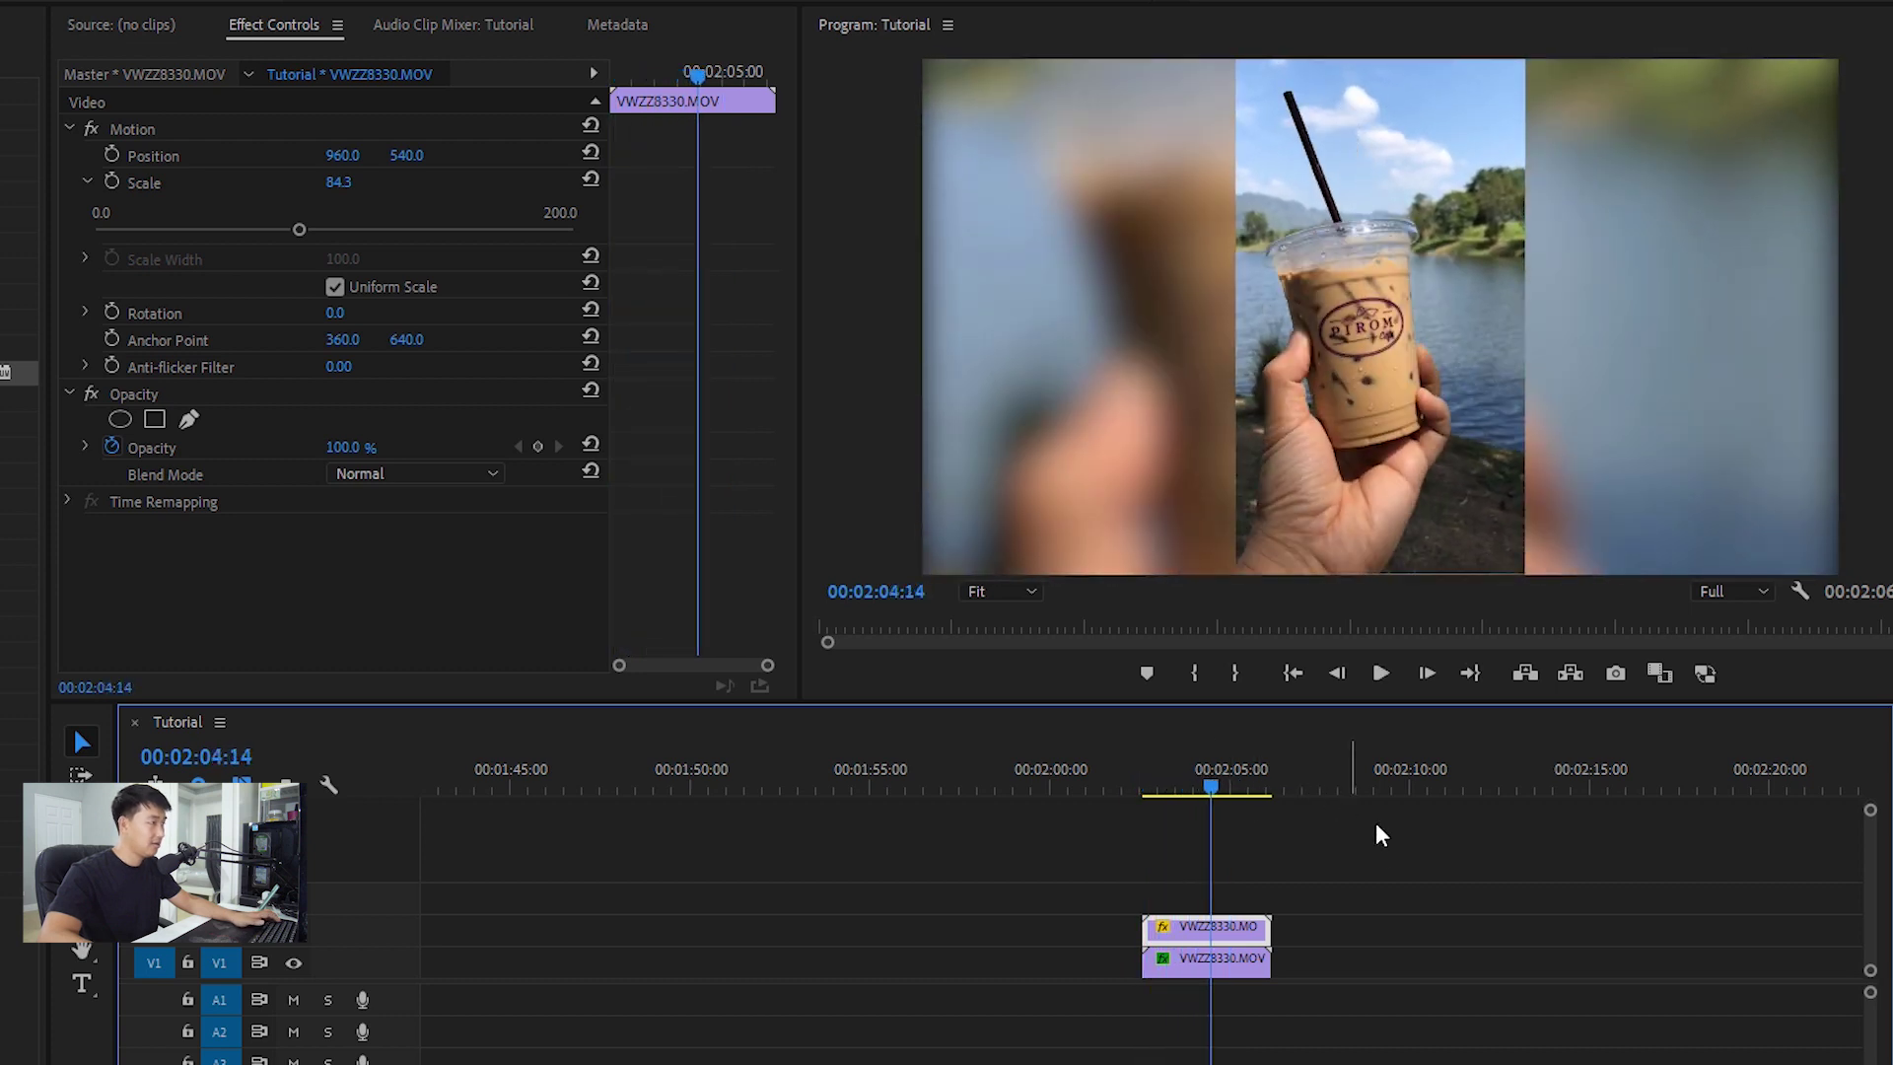